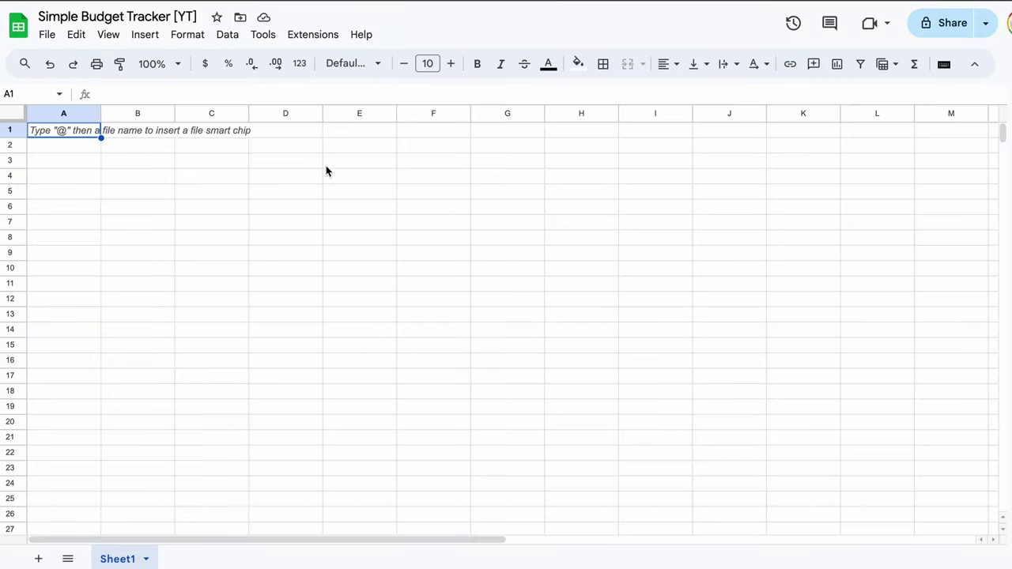
Step: Enter the categories Job in A3 and Side Hustle in A4
click(83, 157)
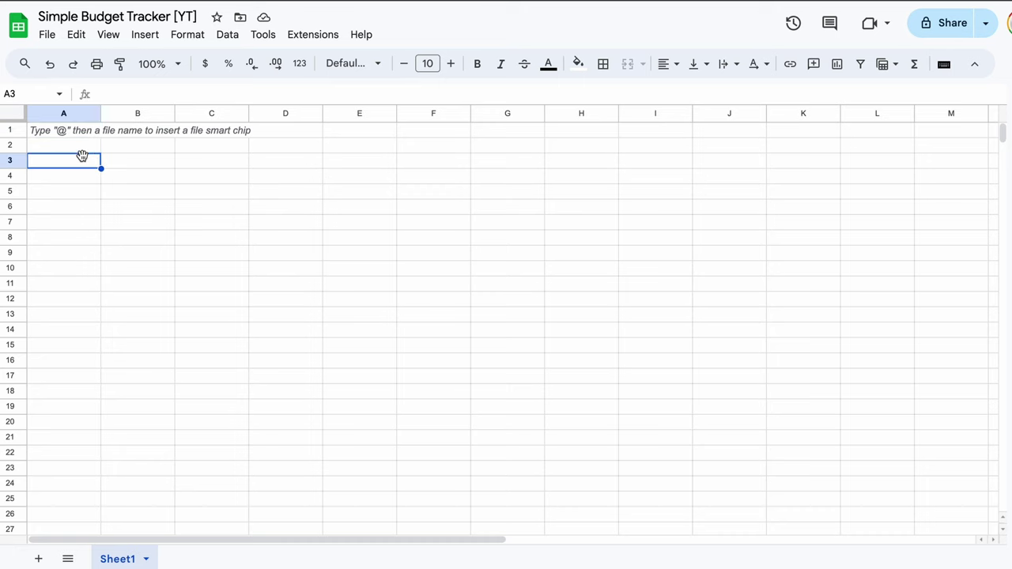
text(Job)
key(Return)
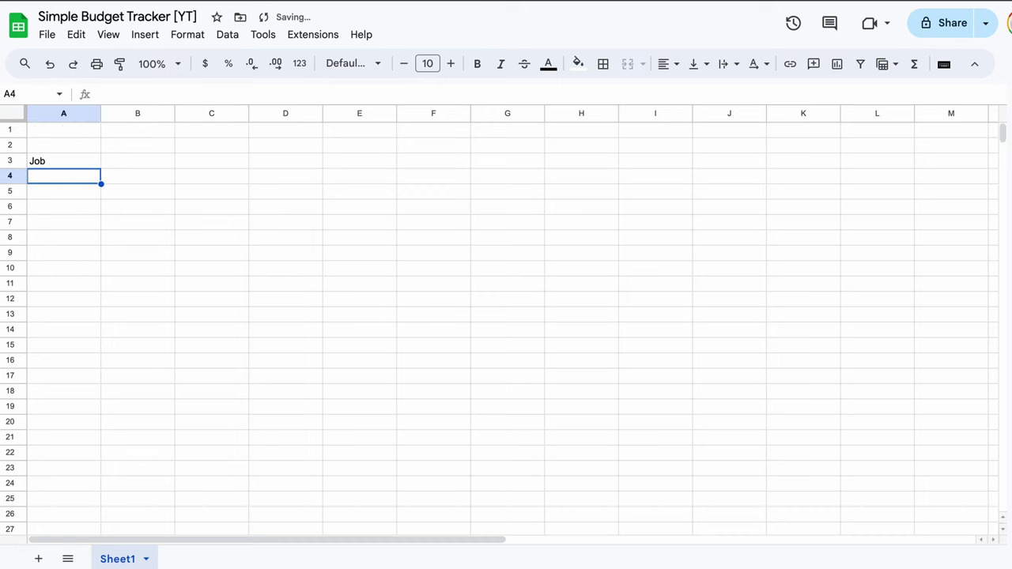
text(Side Hustle)
key(Return)
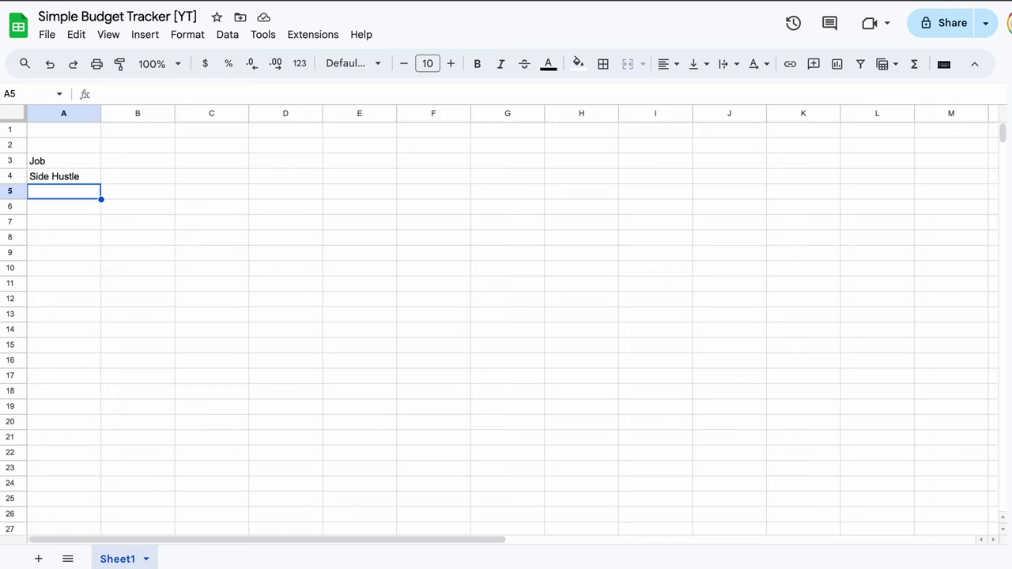
Step: List Mortgage/Rent, Utilities, Groceries, Eating Out, Transport, Insurance and Personal Expenses down column A
text(Mortgage/Rent)
key(Return)
text(Uti)
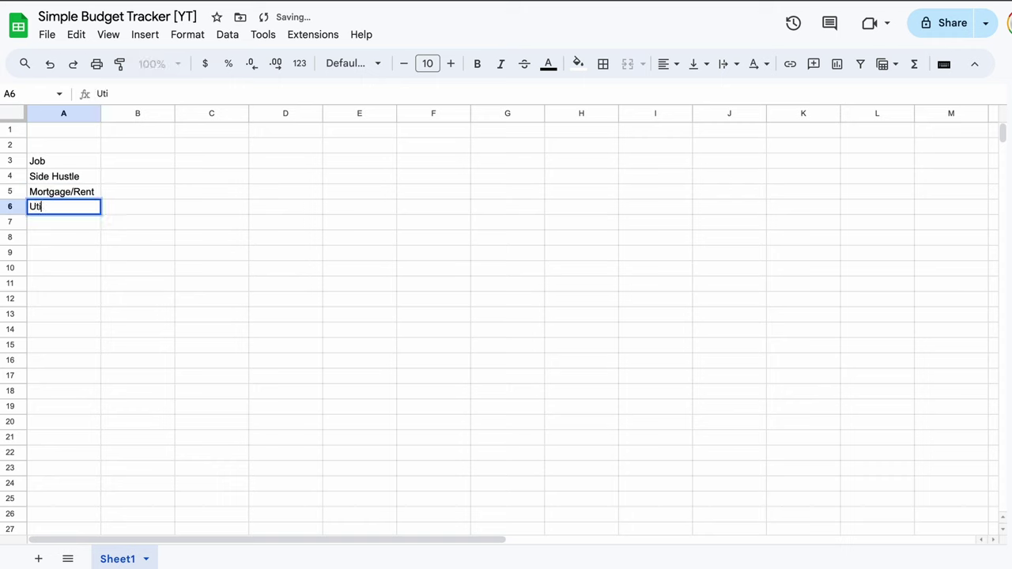
text(lities)
key(Return)
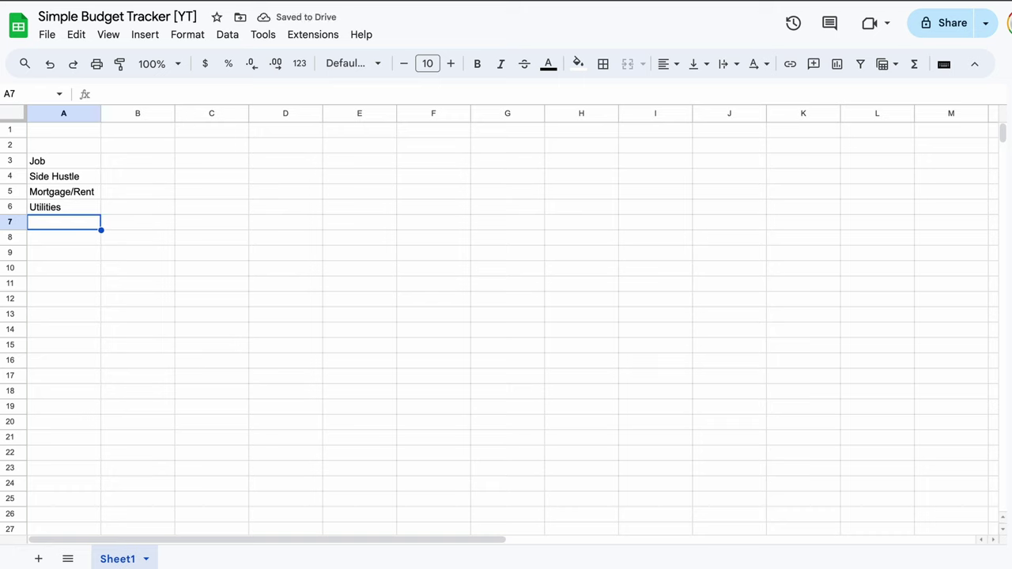
text(Grocer)
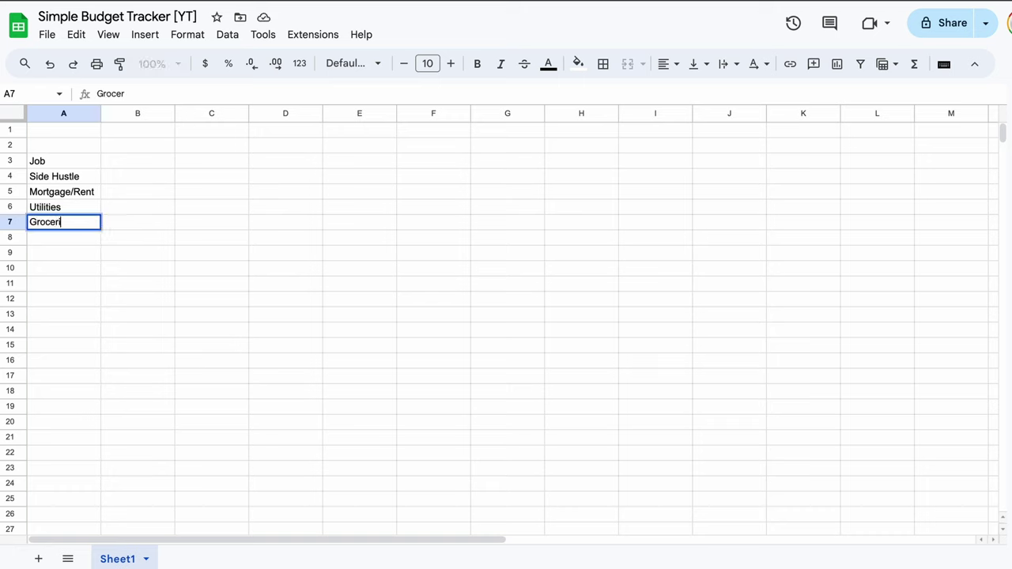
text(ies)
key(Return)
text(Eating Out)
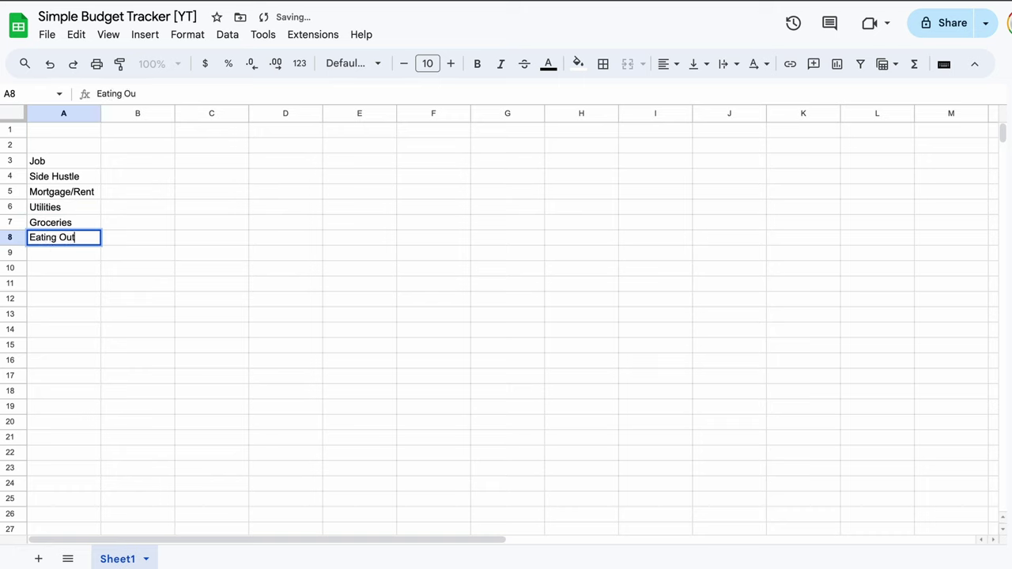
key(Return)
text(Transport)
key(Return)
text(Insurance)
key(Return)
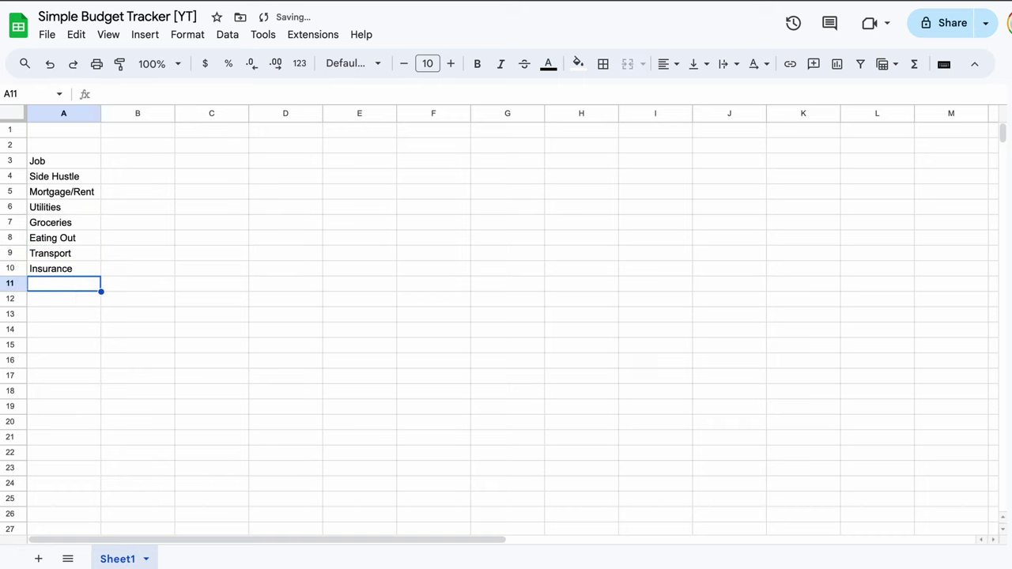
text(Personal Expenses)
key(Return)
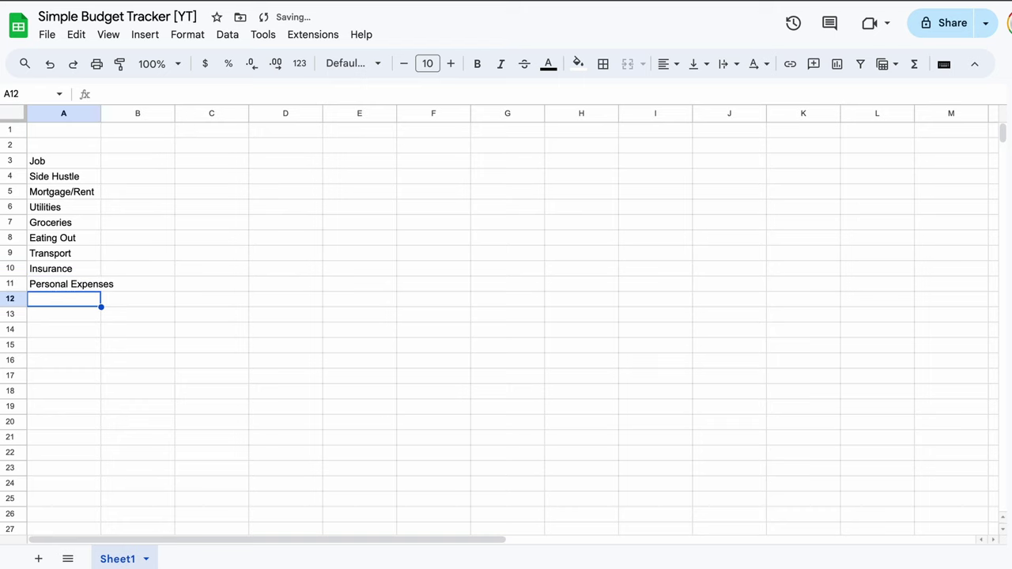
Step: Continue the list with Subscriptions, Medical, Entertainment, Debt Repayment, Savings and Other
text(Subscriptions)
key(Return)
text(Medical)
key(Return)
text(E)
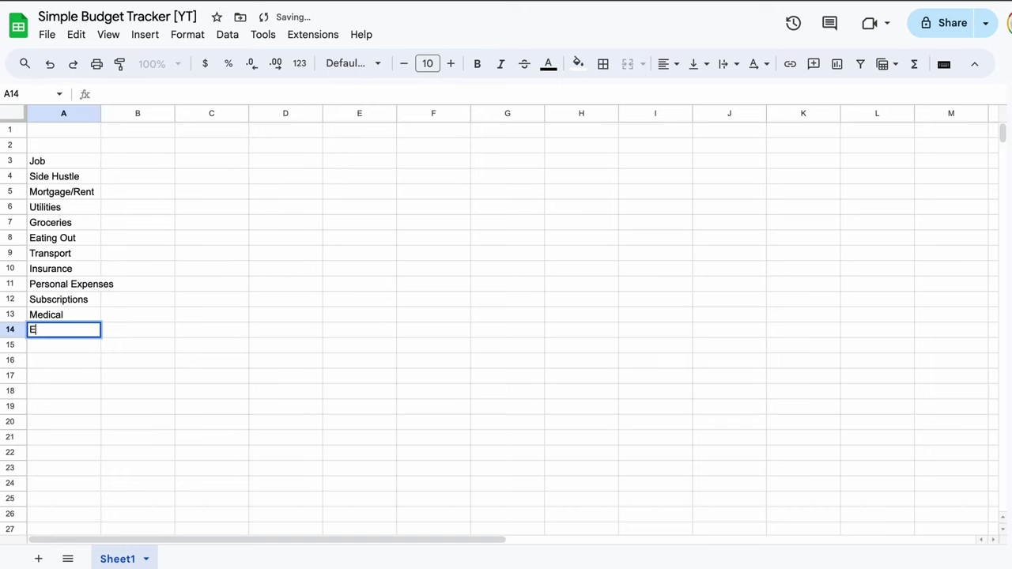
text(ntertainment)
key(Return)
text(Debt Repayment)
key(Return)
text(Sa)
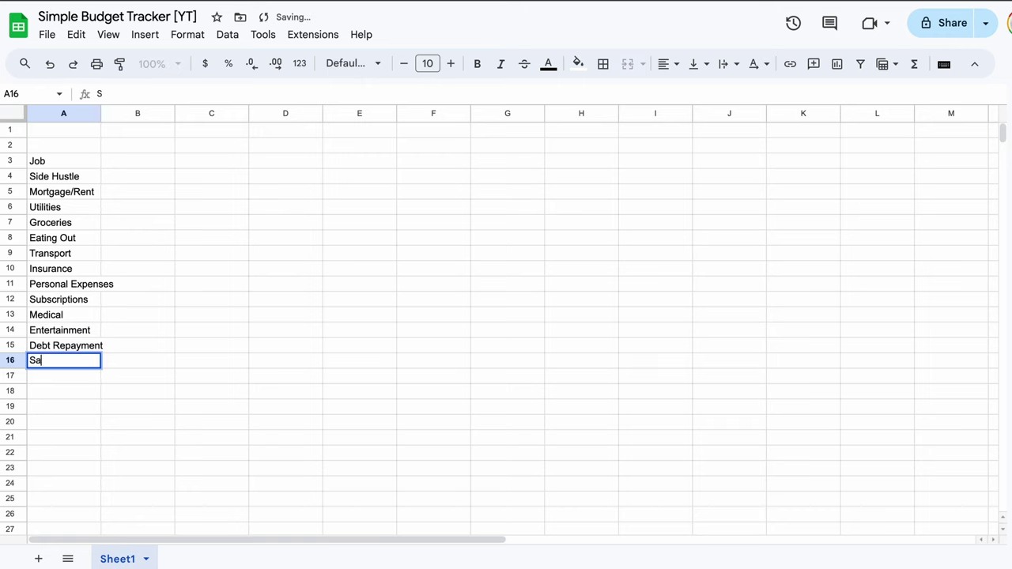
text(vings)
key(Return)
text(Other)
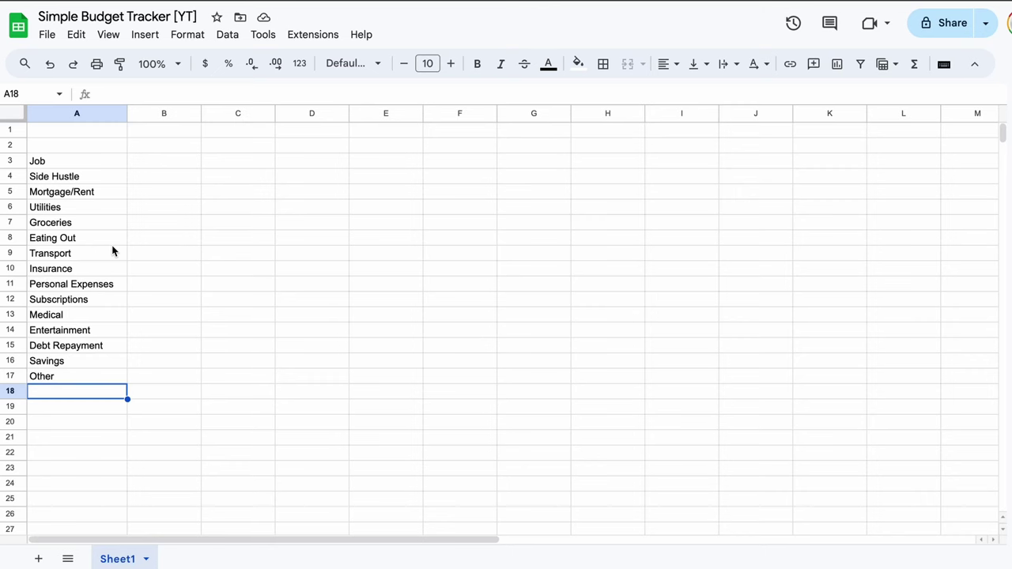
double_click(90, 394)
key(Escape)
click(76, 408)
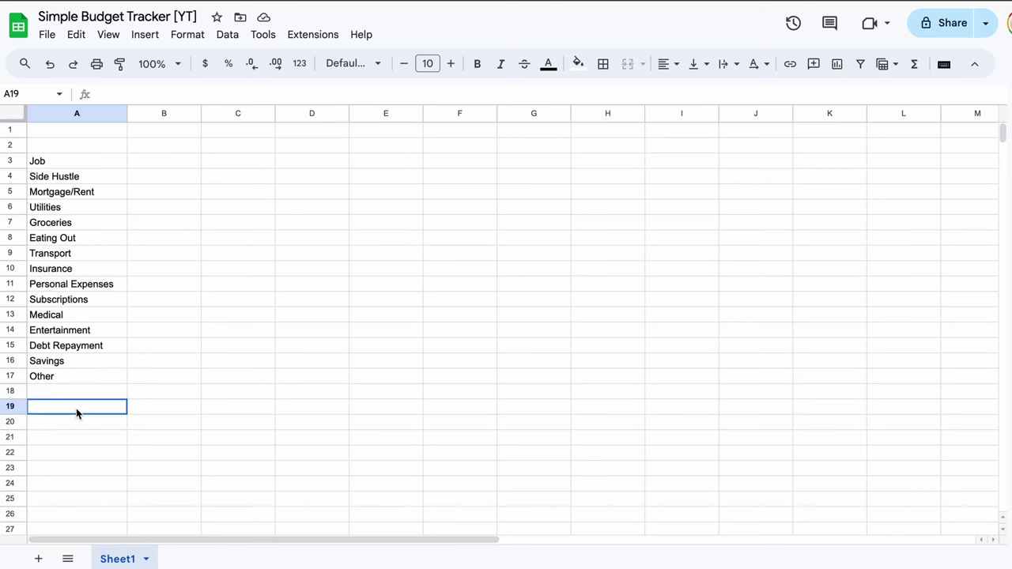
click(72, 423)
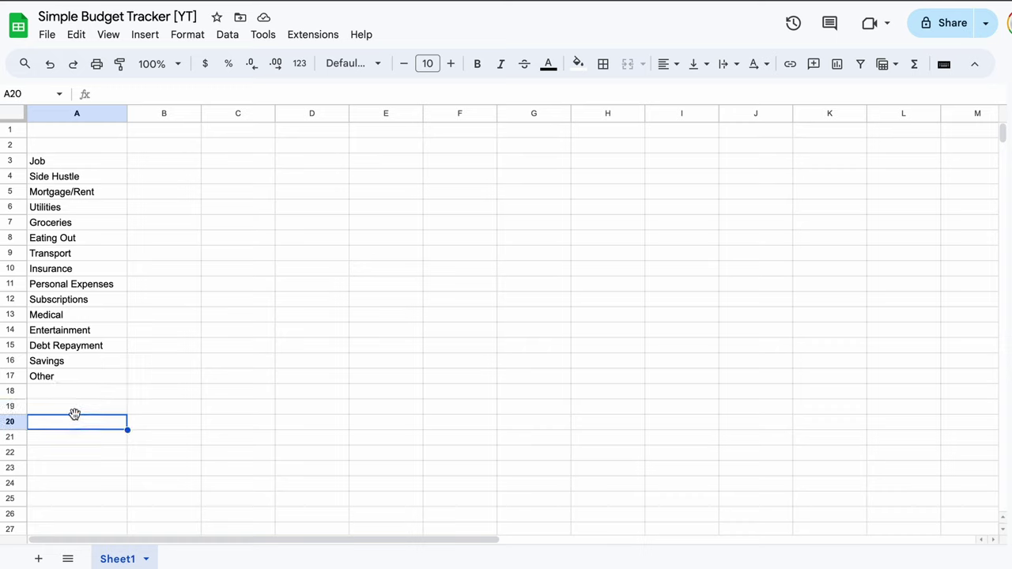
click(87, 393)
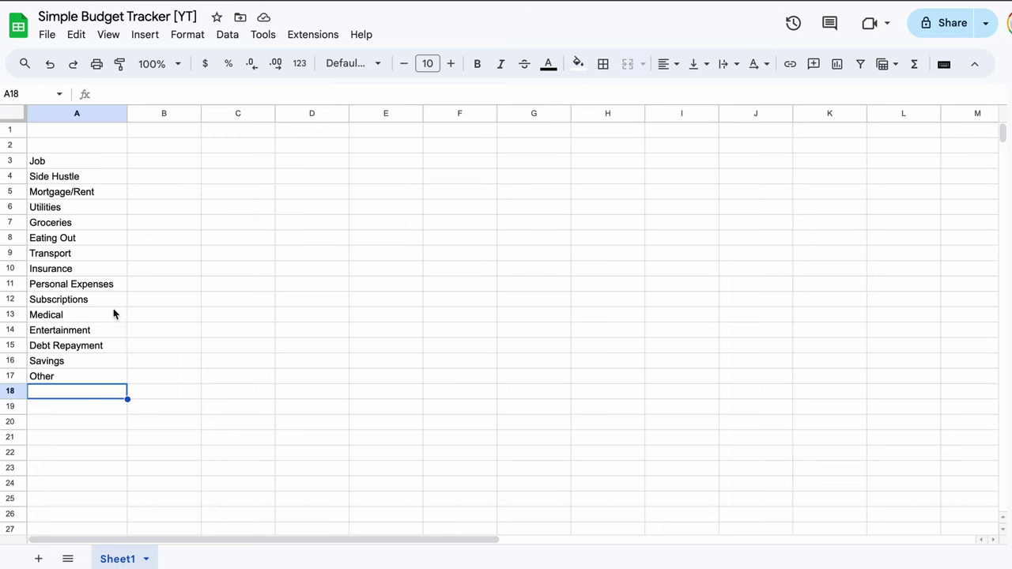
click(95, 162)
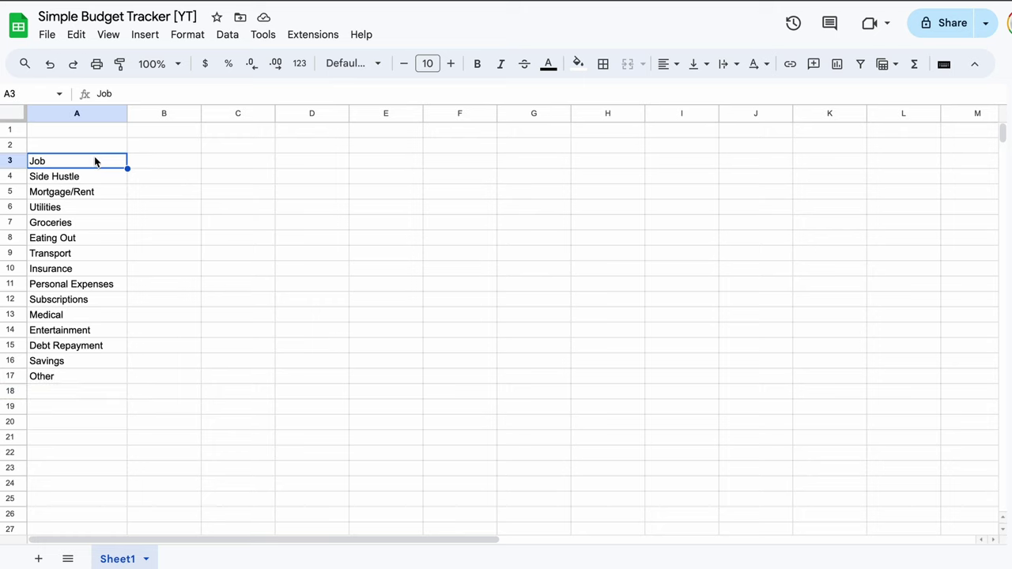
Step: Add a new data validation rule applied to the range B3:B17
click(158, 162)
click(227, 35)
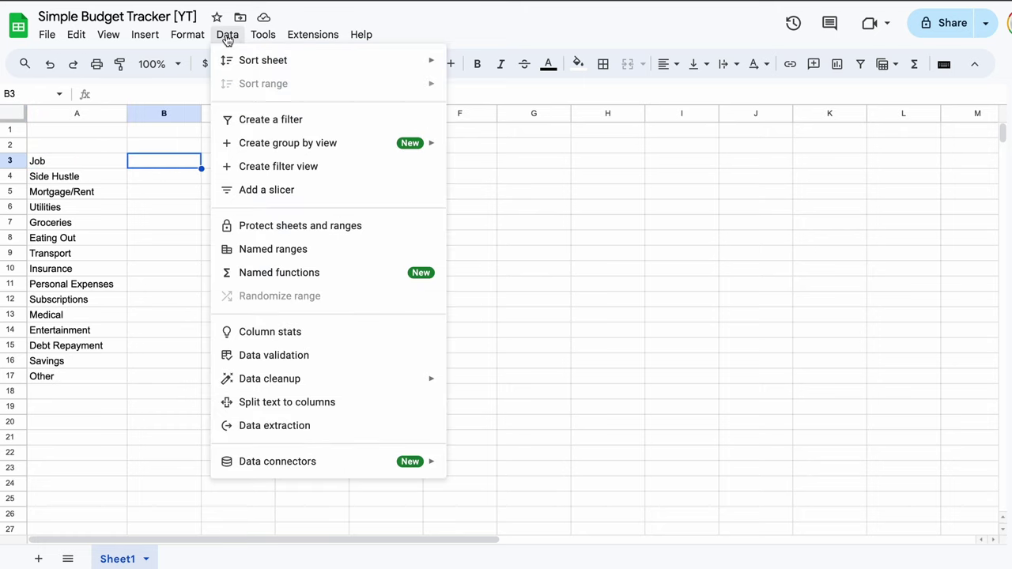
click(269, 357)
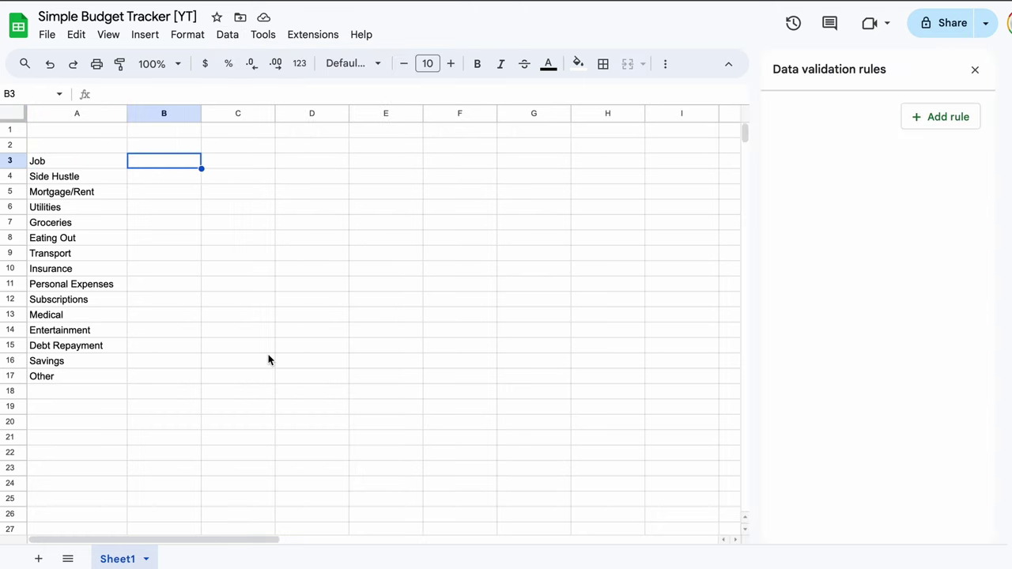
click(933, 117)
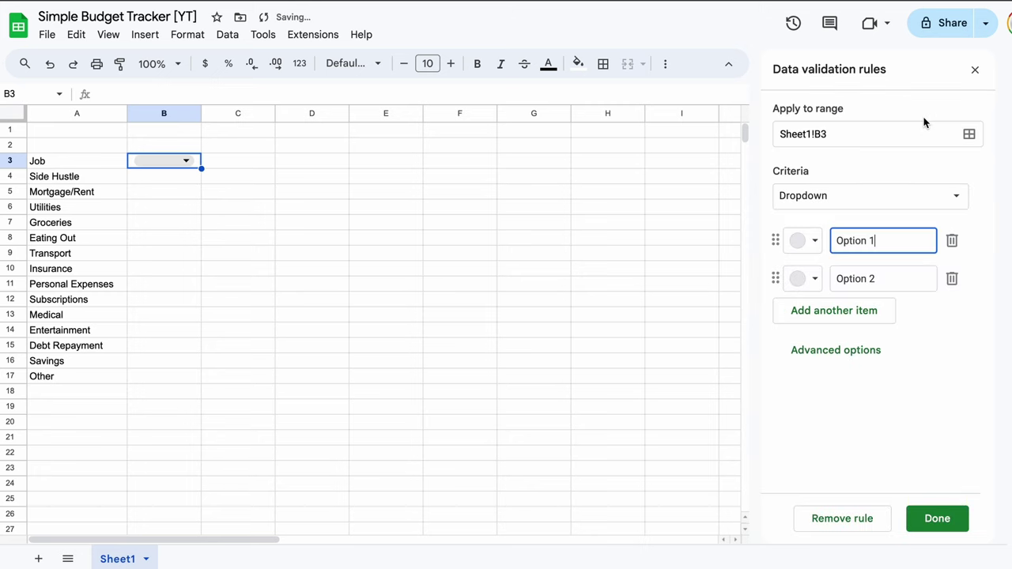
click(769, 245)
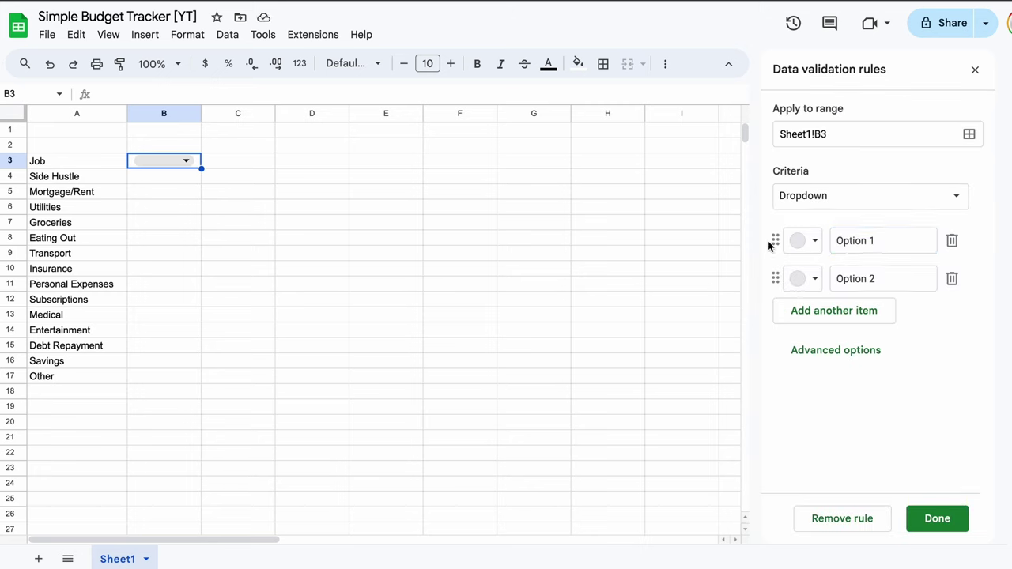
click(969, 136)
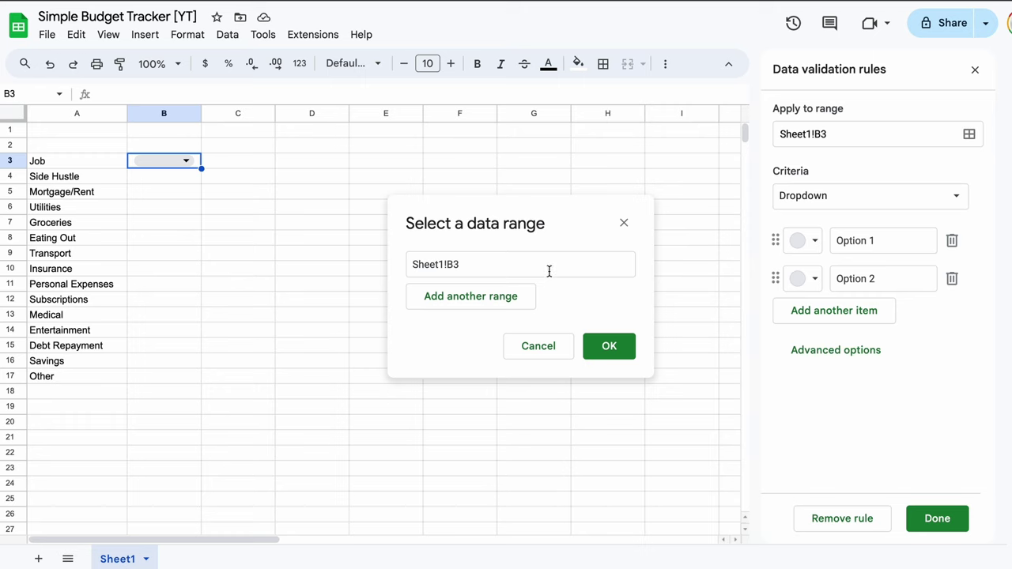
shift+click(152, 378)
click(607, 345)
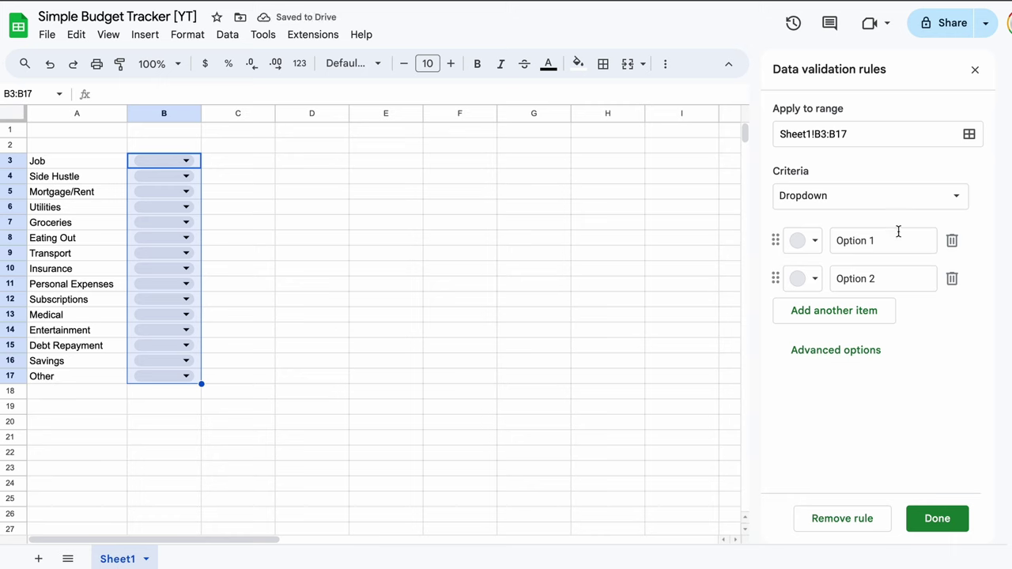
Step: Set the dropdown options to Income in green and Expense in dark red, and save the rule
drag(895, 237, 827, 248)
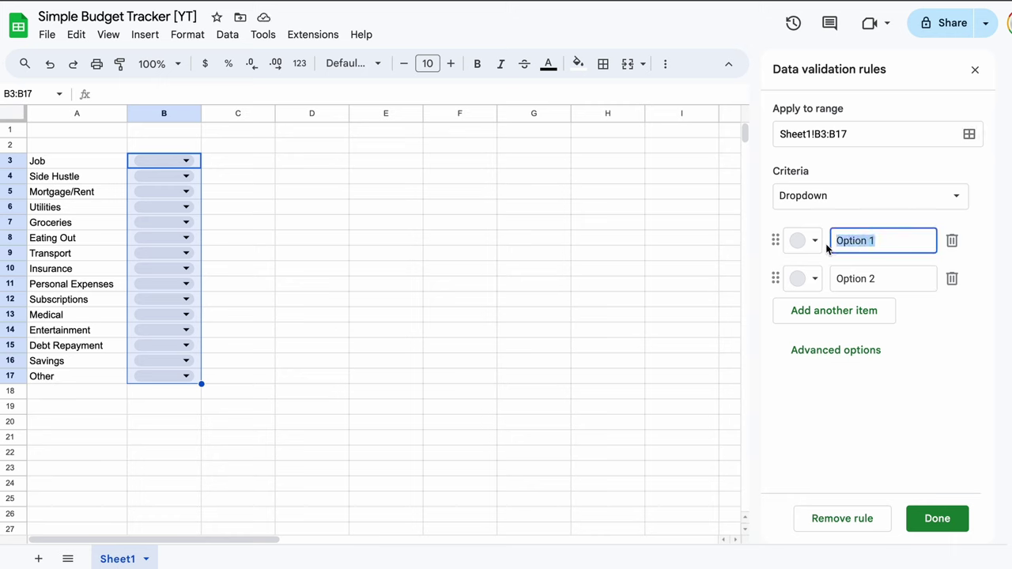
text(I)
click(806, 240)
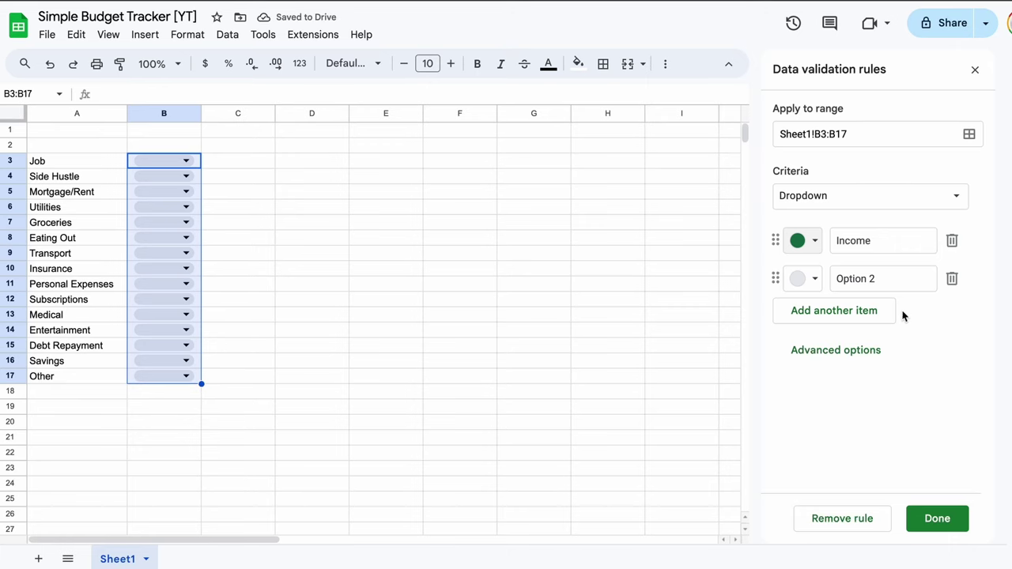
triple_click(880, 278)
text(Expense)
click(802, 278)
click(834, 358)
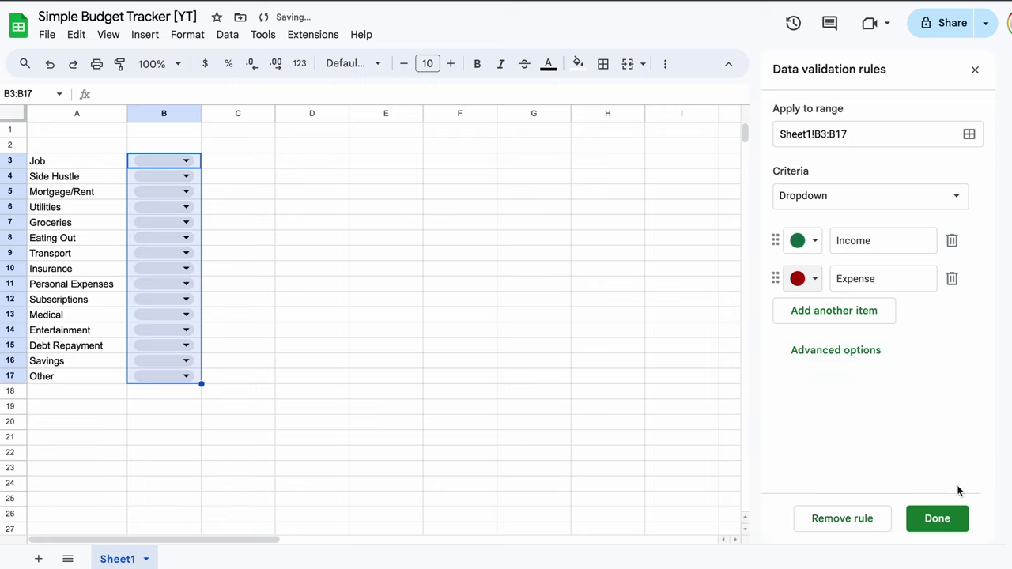
click(946, 519)
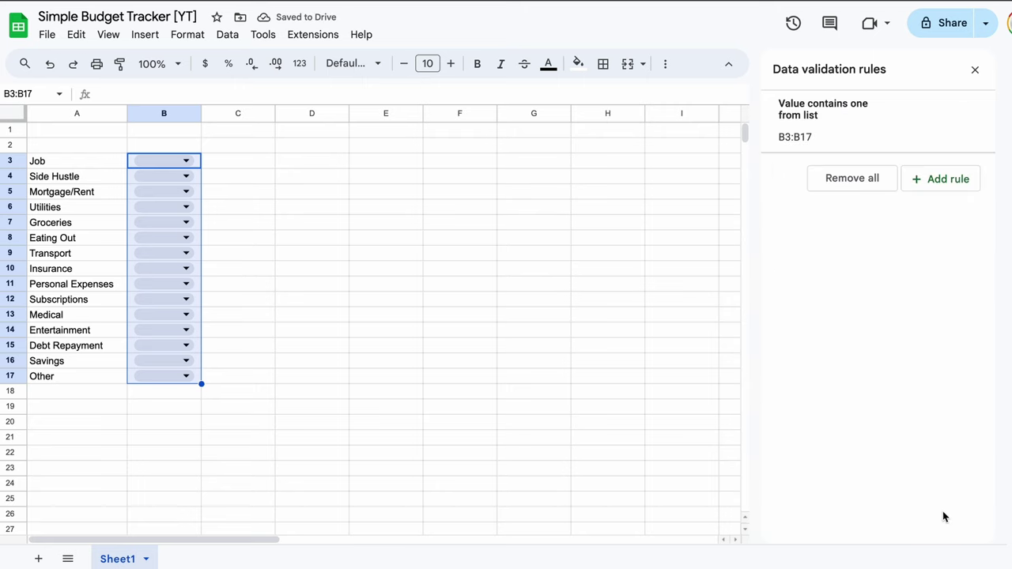
Step: Choose Income in B3's dropdown and copy it to B4
click(321, 240)
click(186, 160)
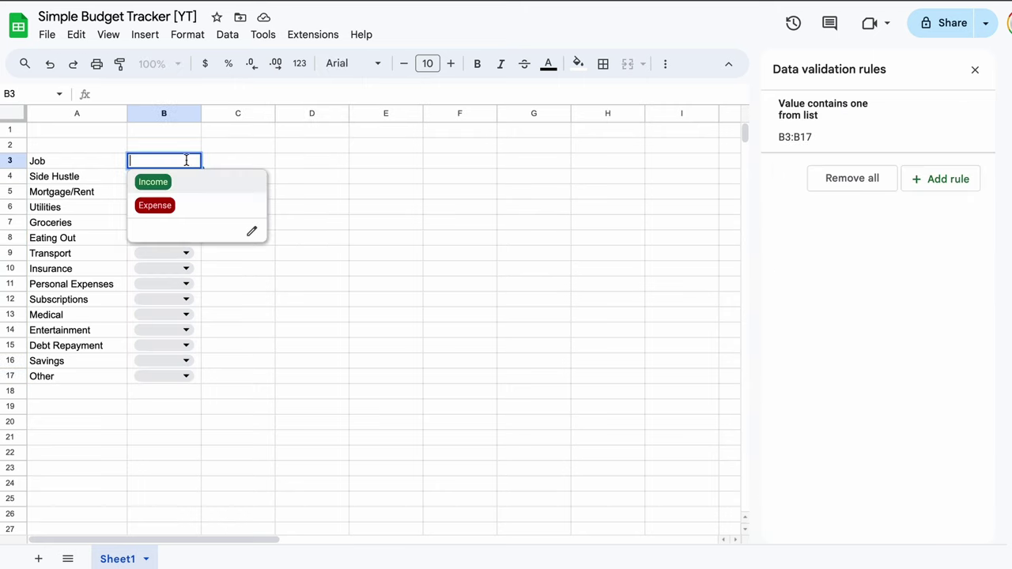
click(153, 182)
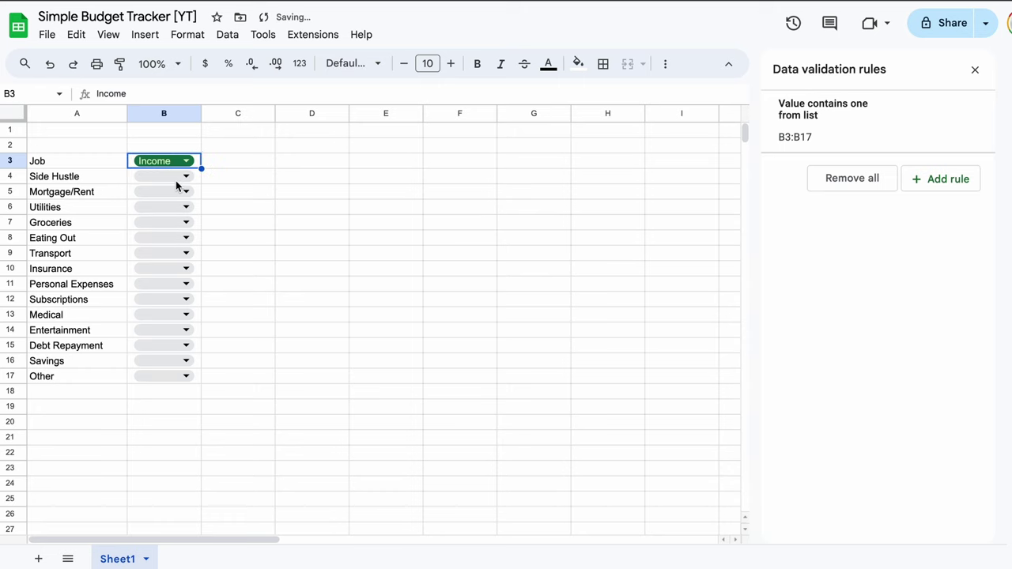
key(ctrl+c)
key(Down)
key(ctrl+v)
key(Down)
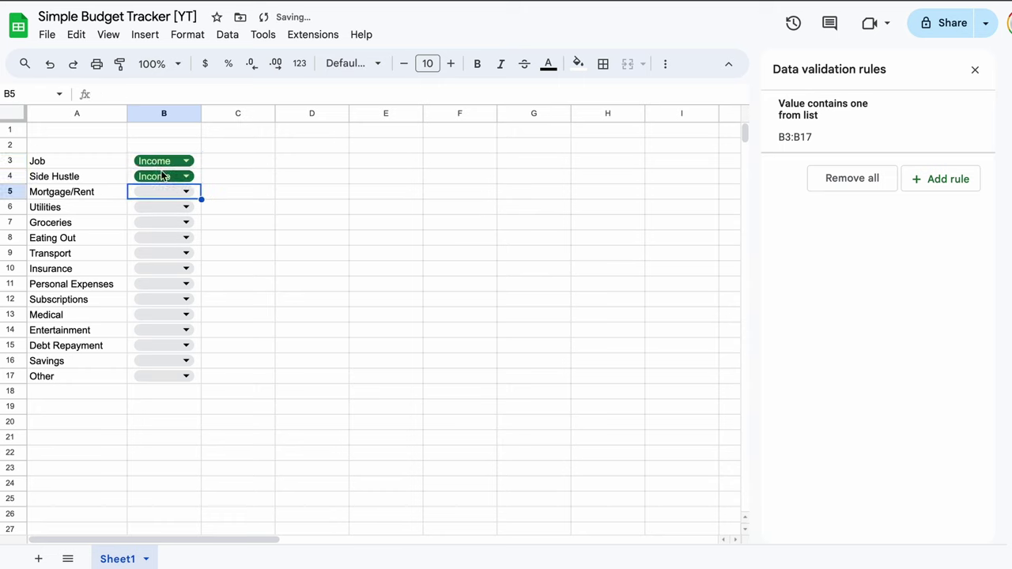
Step: Choose Expense in B5 and paste it down through B17
click(182, 192)
click(164, 232)
key(ctrl+c)
shift+click(199, 382)
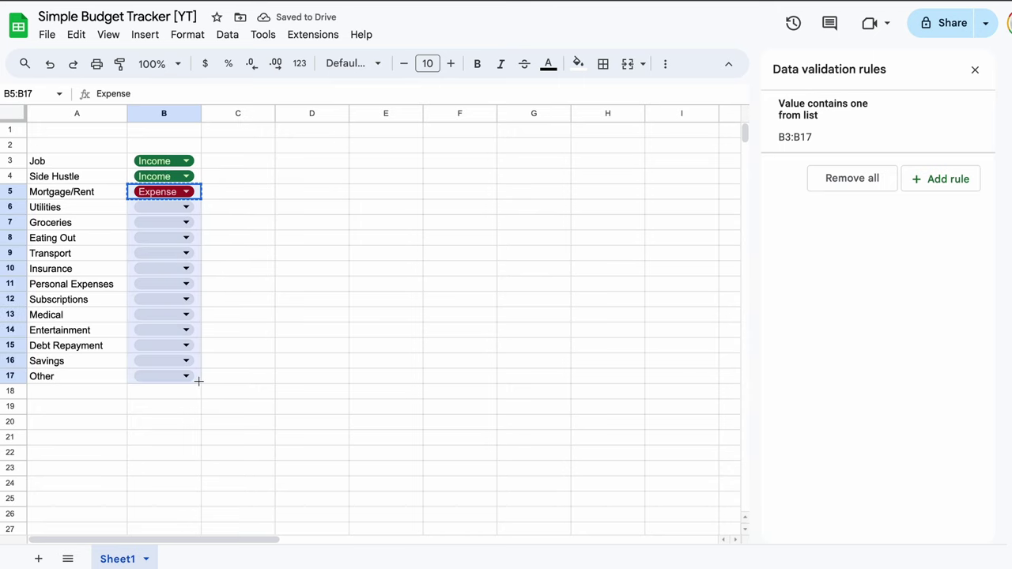
key(ctrl+v)
click(313, 369)
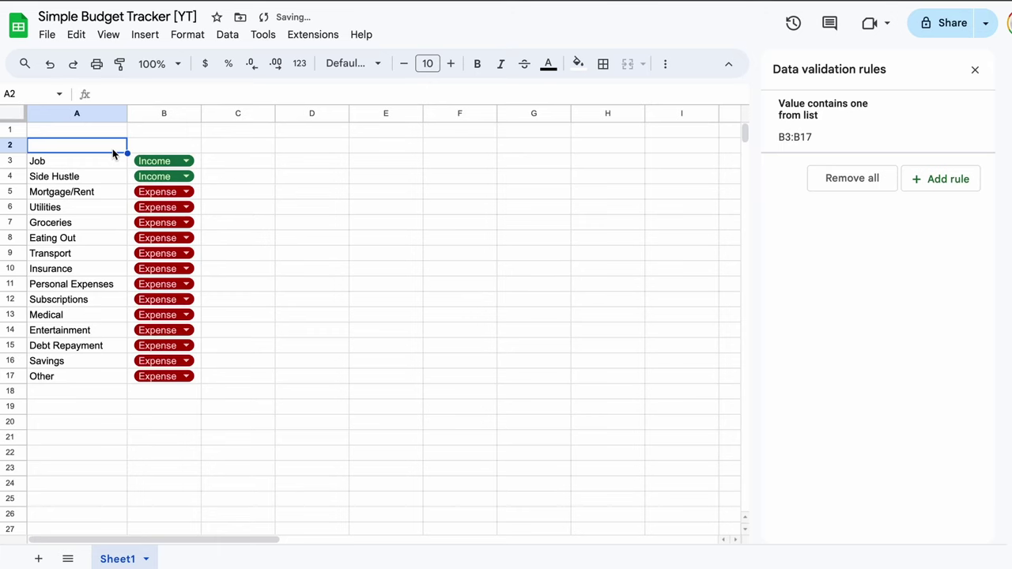
Step: Paste the headers Category, Inc/Exp, Actual $, Budgeted $, $ +/- as values into row 2 and bold them
right_click(113, 152)
mouse_move(312, 149)
click(357, 151)
click(402, 291)
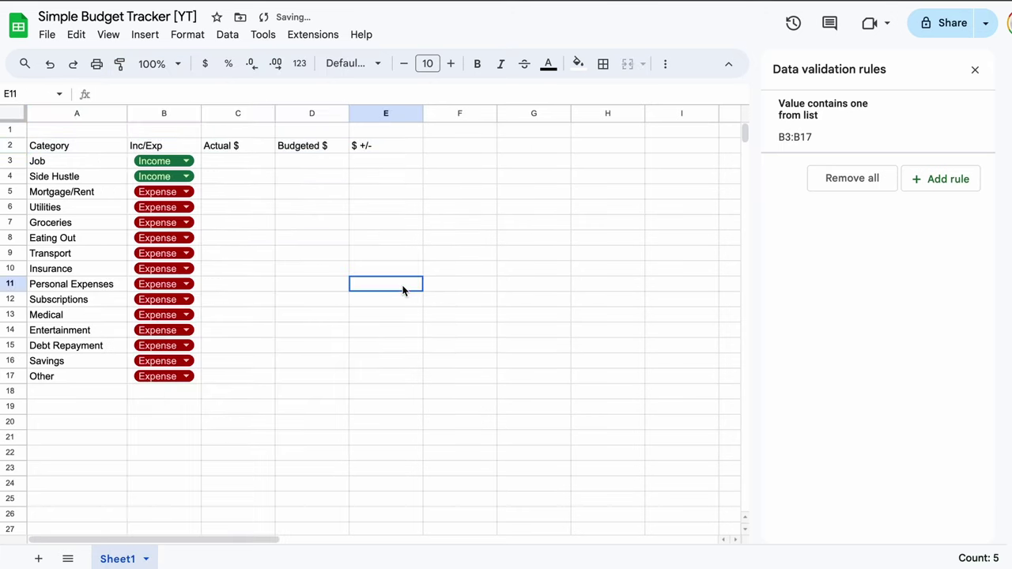
click(104, 150)
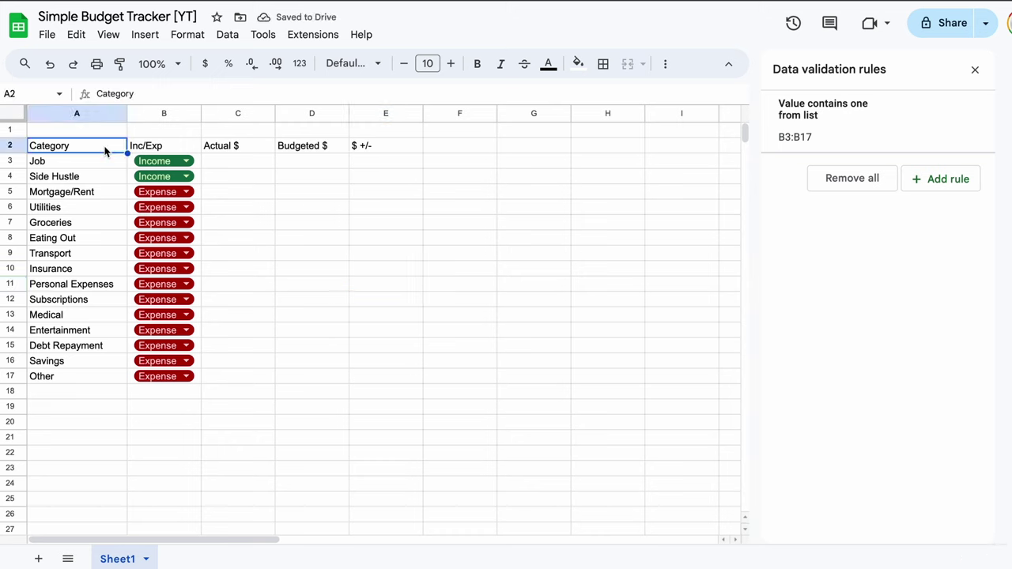
click(200, 149)
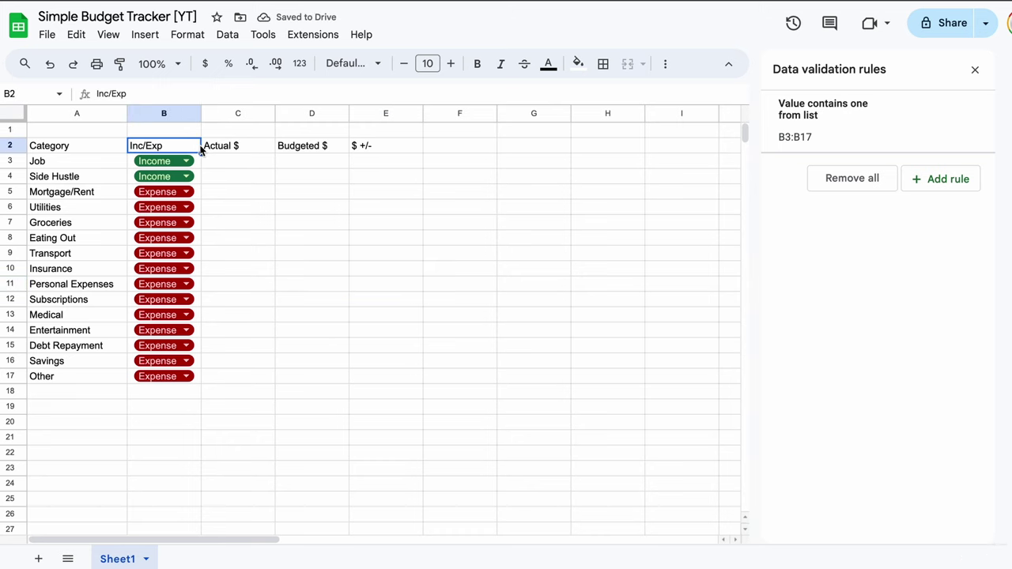
click(263, 148)
click(331, 145)
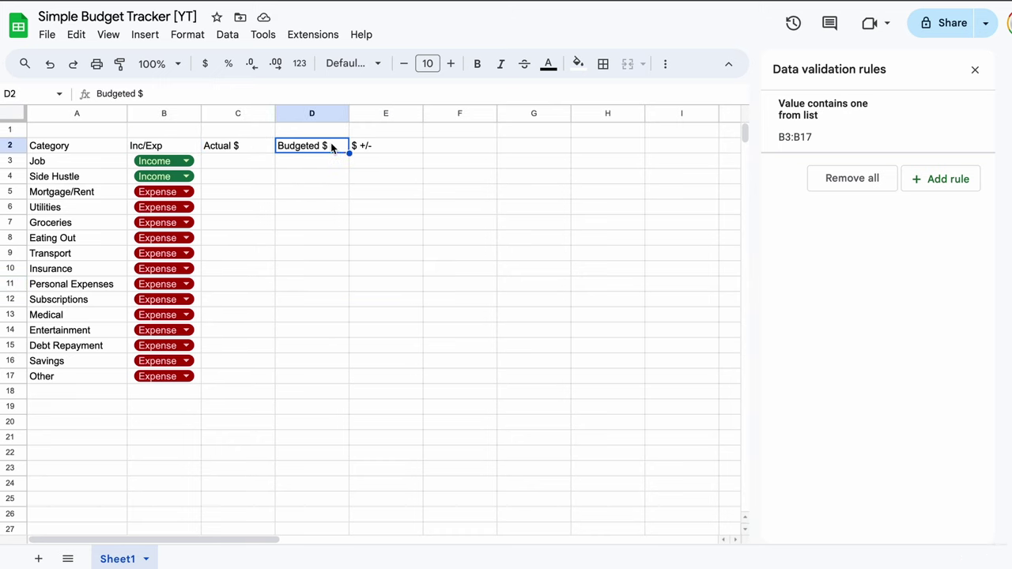
click(392, 143)
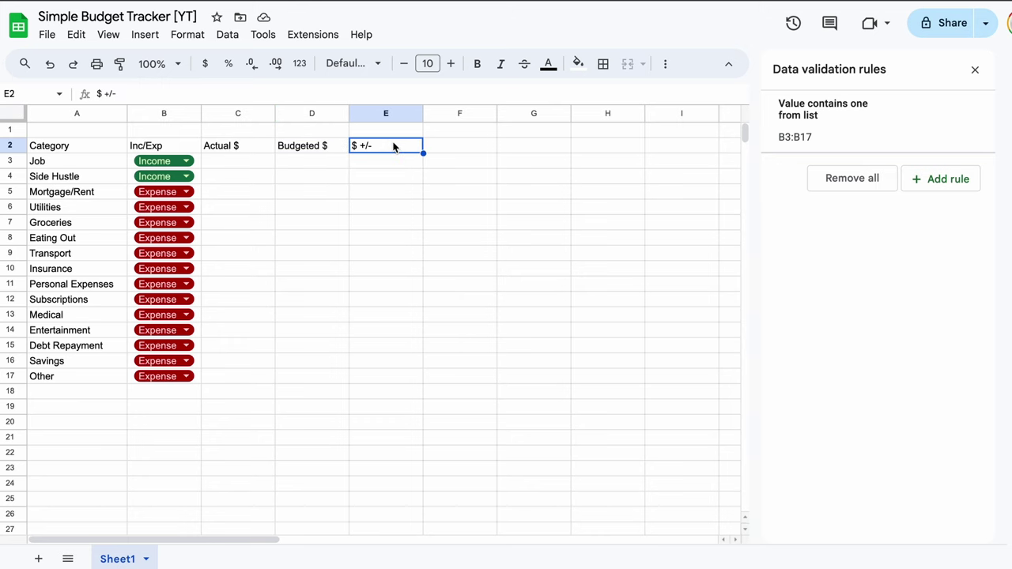
shift+click(104, 153)
key(ctrl+b)
Step: Type 'Weekly Budget Tracker' in A1 and merge it across A1:E1
click(101, 132)
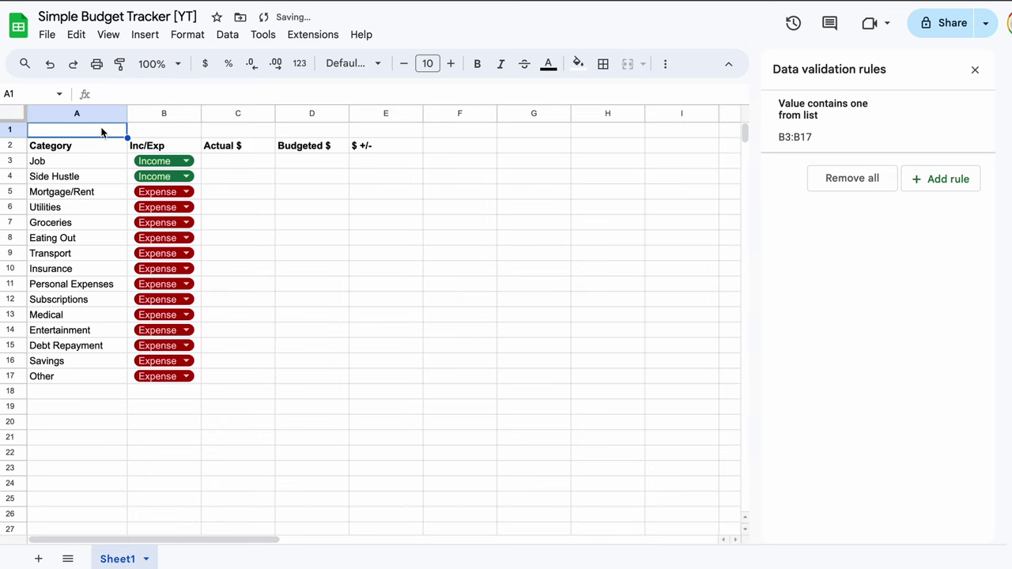
text(Wee)
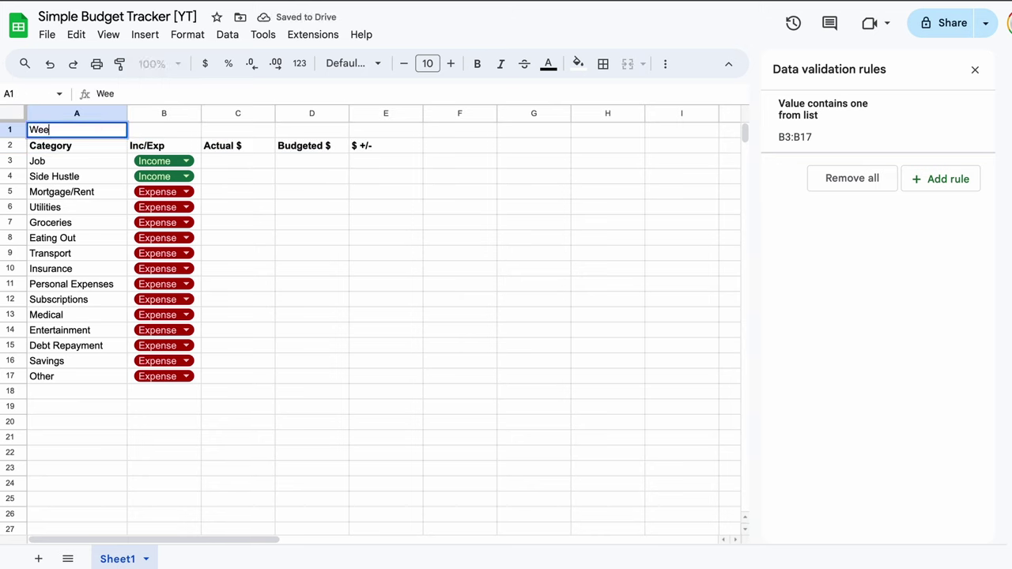
text(kly Budget Tracker)
key(Tab)
click(76, 130)
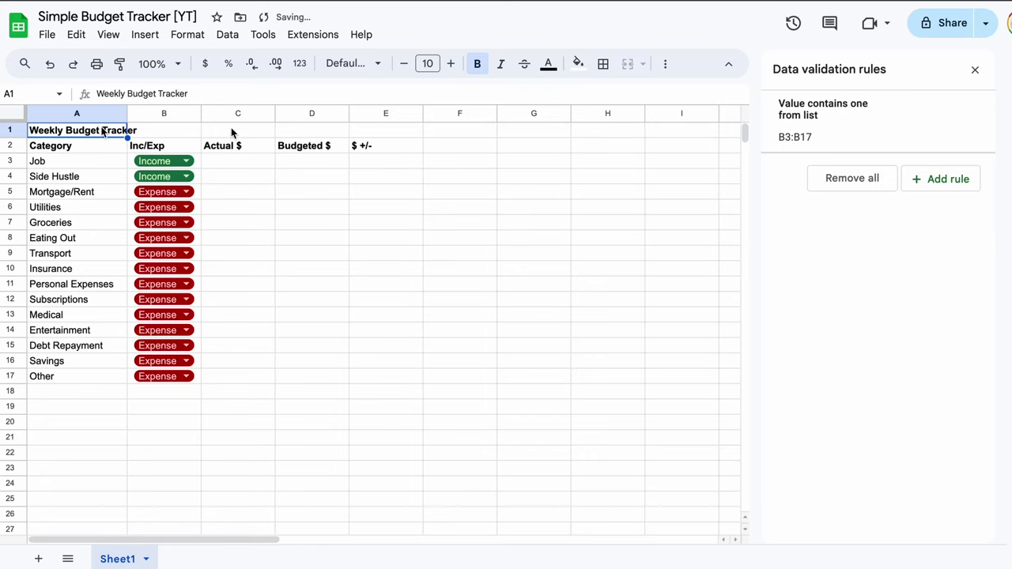
shift+click(374, 134)
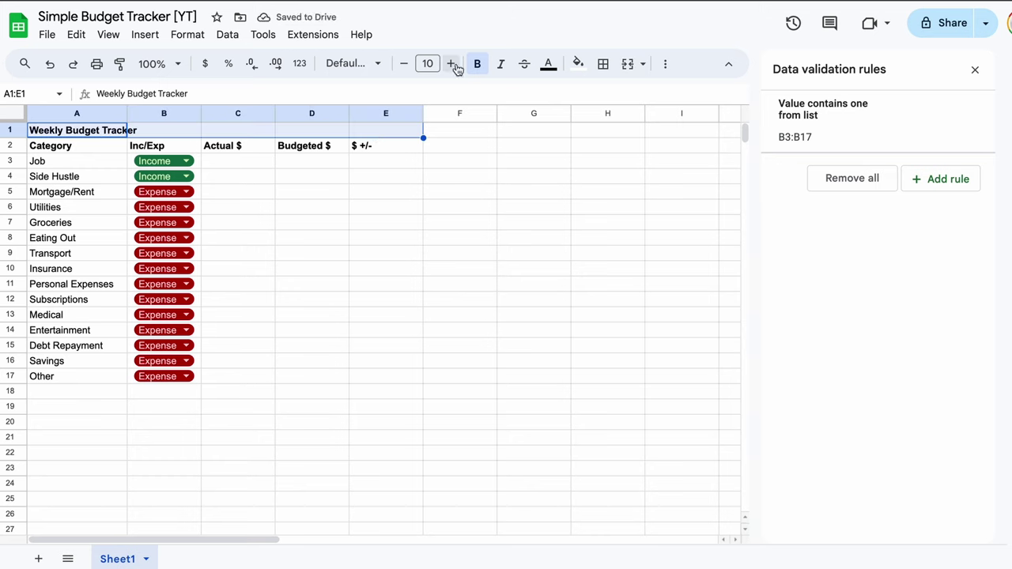
click(627, 64)
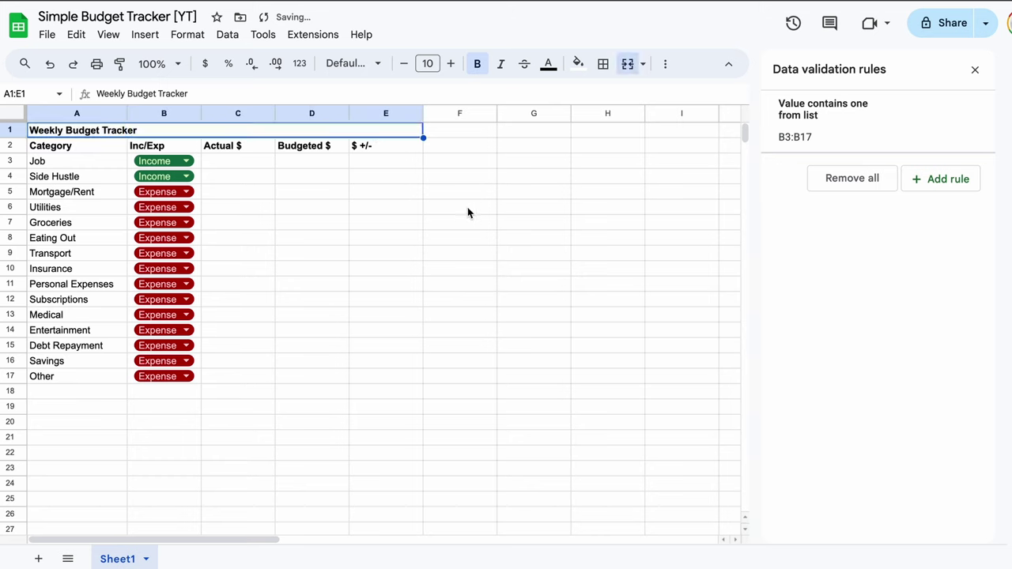
Step: Apply all borders to the table range A1:E17
click(332, 209)
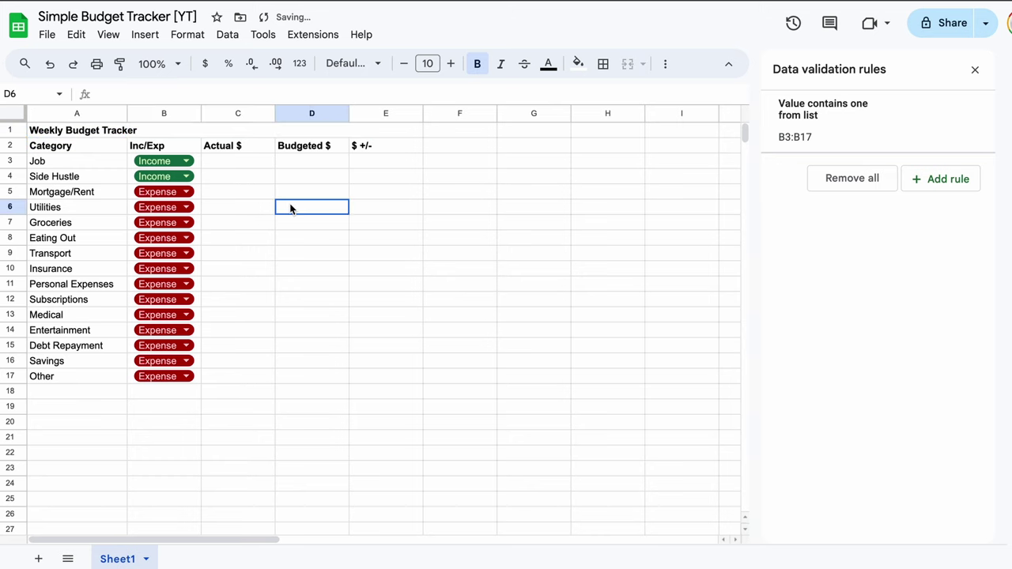
click(87, 136)
shift+click(404, 374)
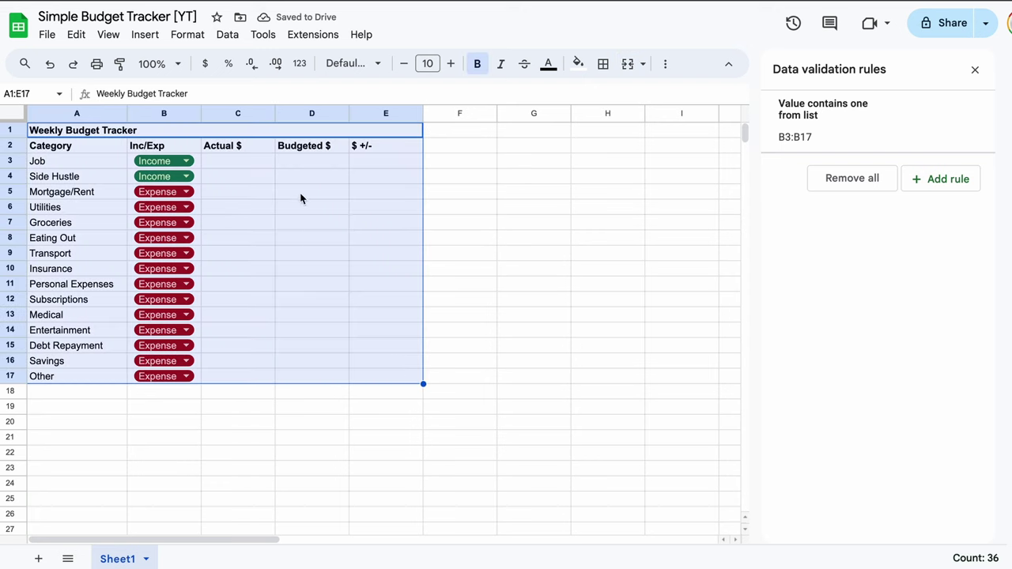
click(604, 64)
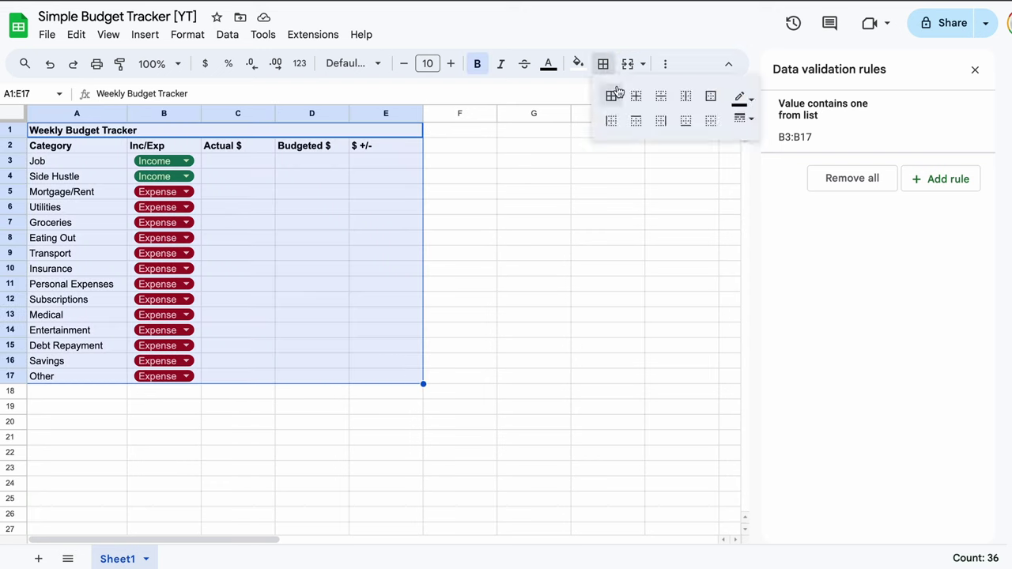
click(611, 96)
click(324, 251)
Step: Centre the title and make it white text on a blue fill
click(147, 133)
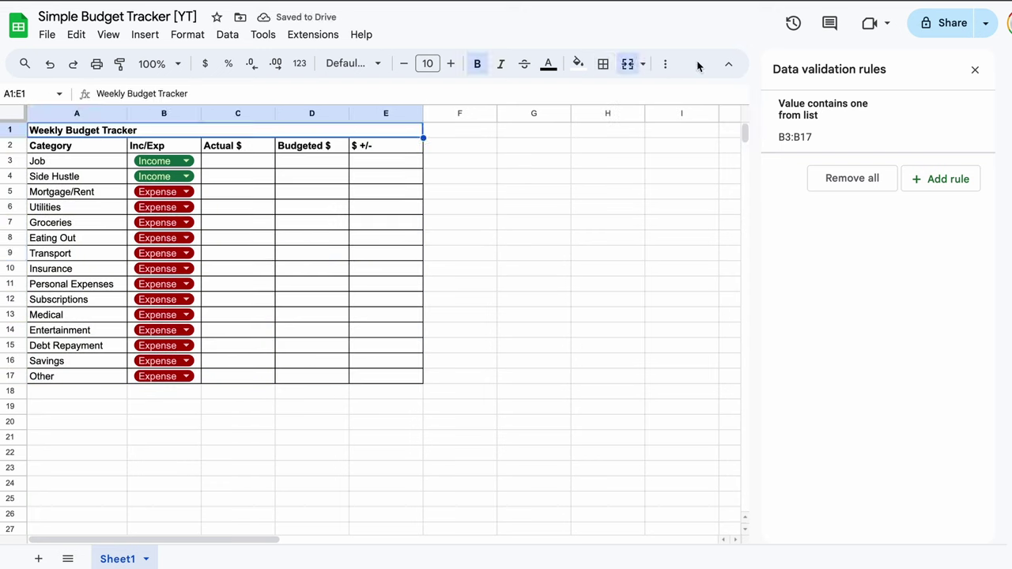
click(665, 64)
click(389, 94)
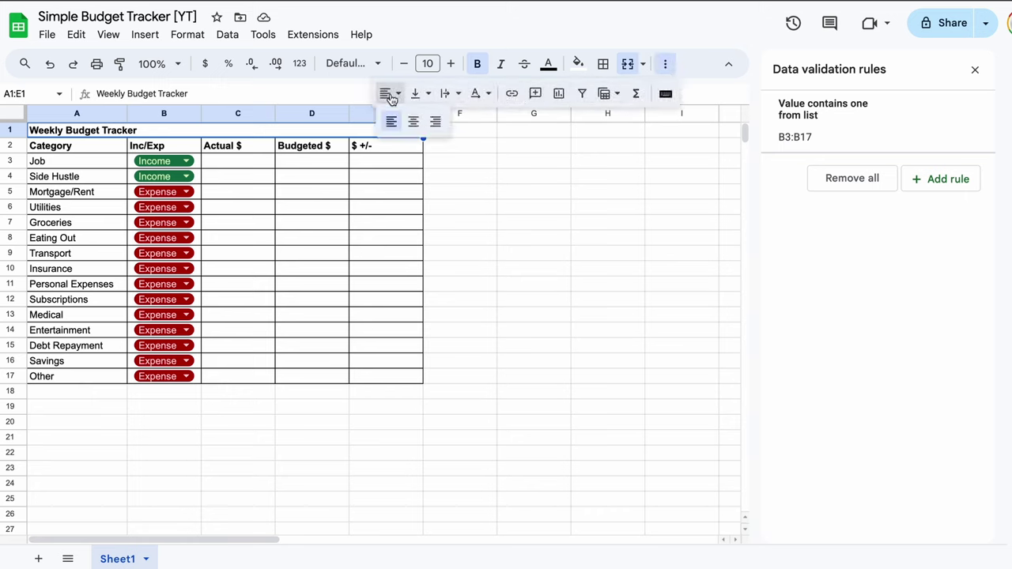
click(412, 121)
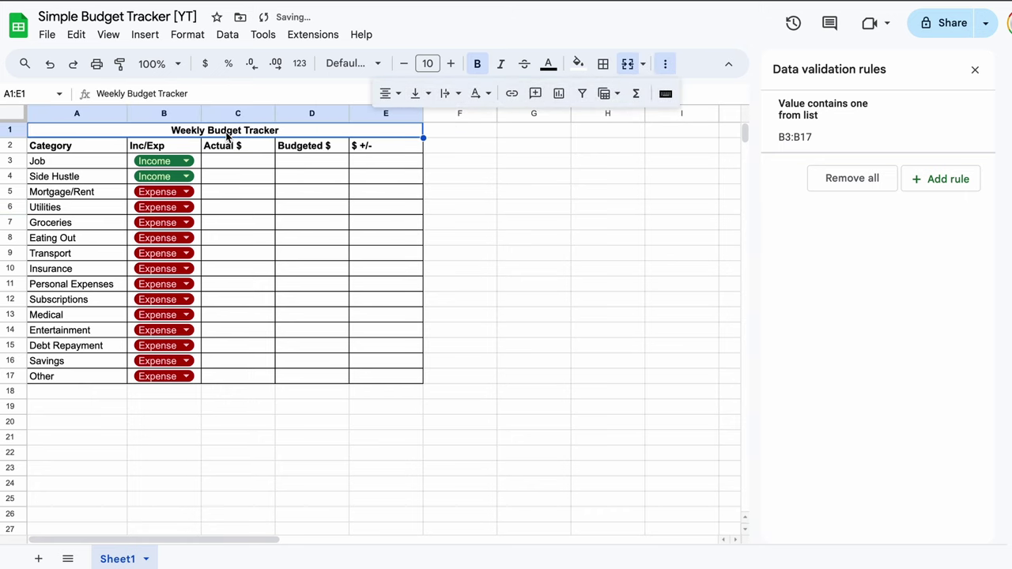
click(578, 64)
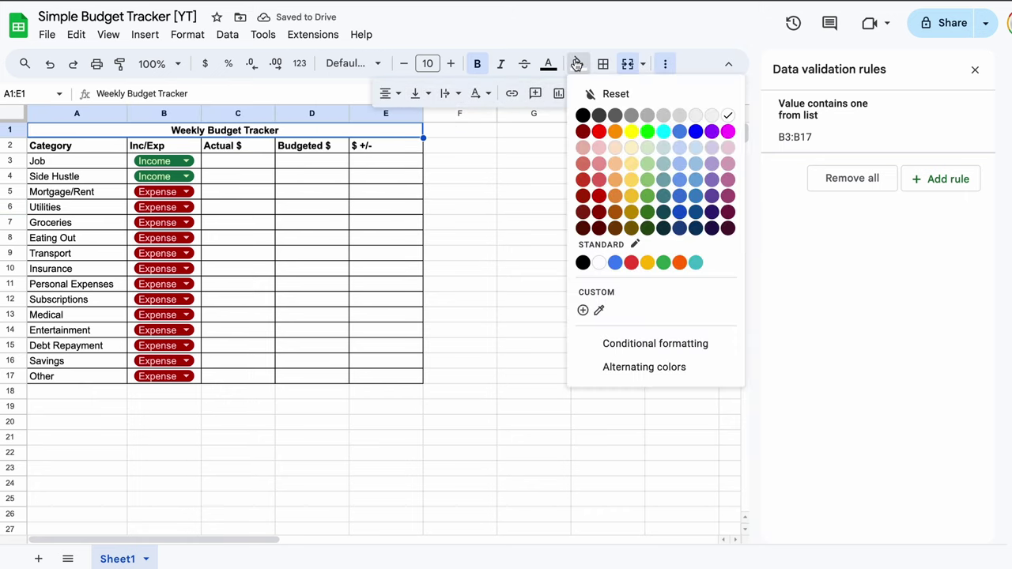
click(695, 131)
click(548, 64)
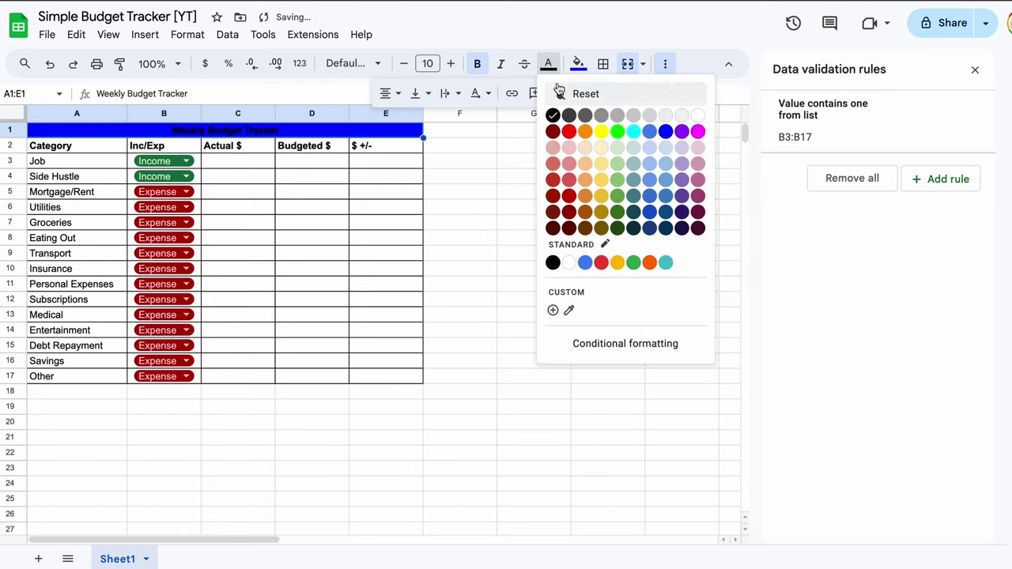
click(698, 115)
Step: Give the header row A2:E2 a light blue fill
click(384, 150)
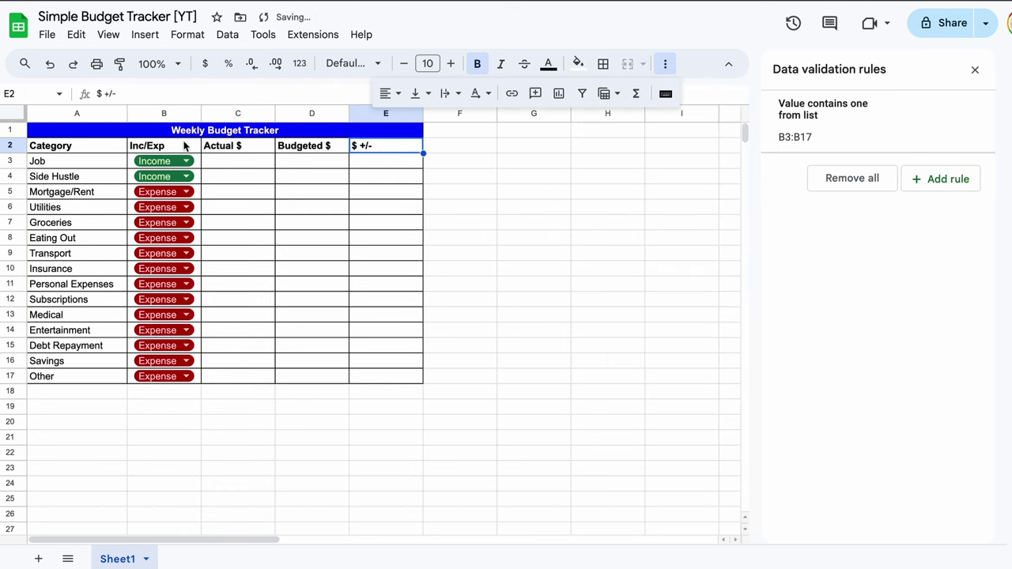
shift+click(87, 151)
click(578, 64)
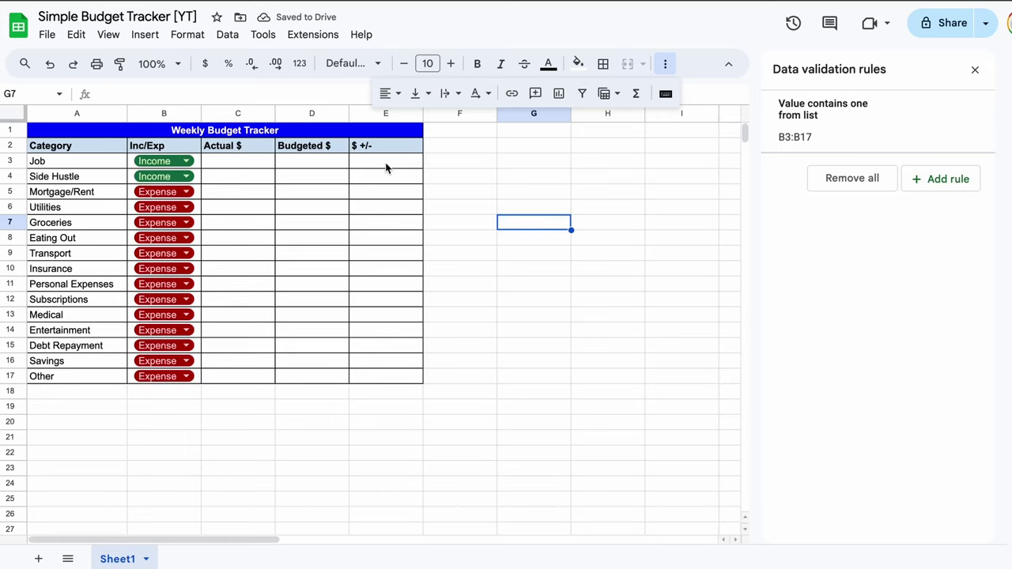
Step: Enter =if(B3="Income",C3-D3,D3-C3) in E3 for the Job row's +/- result
click(386, 162)
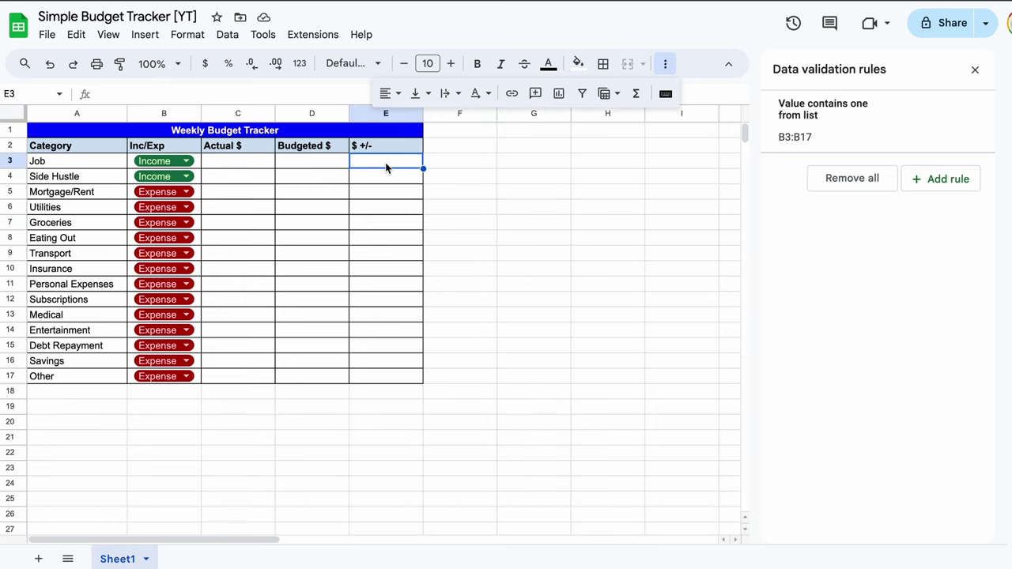
text(=)
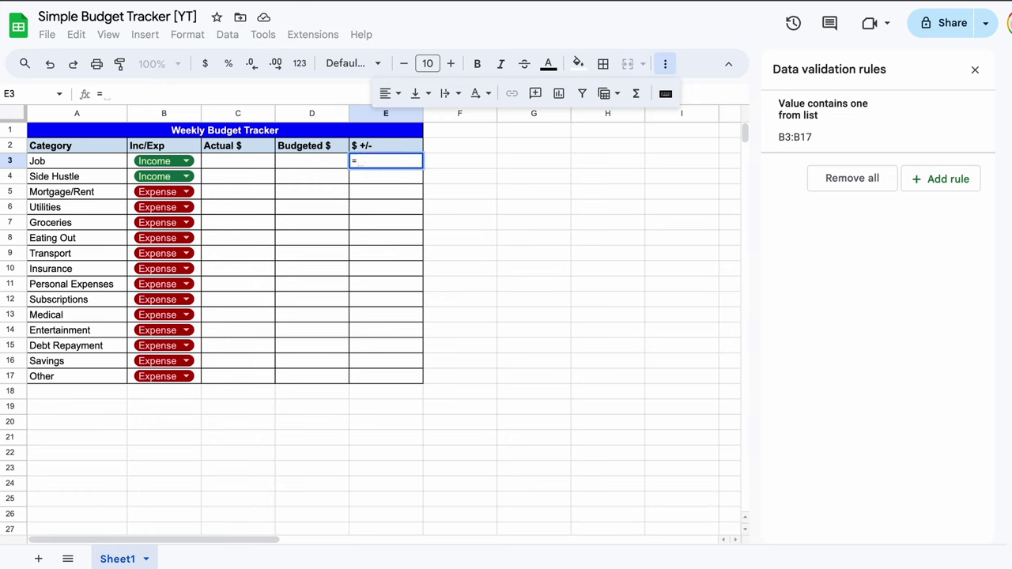
text(if()
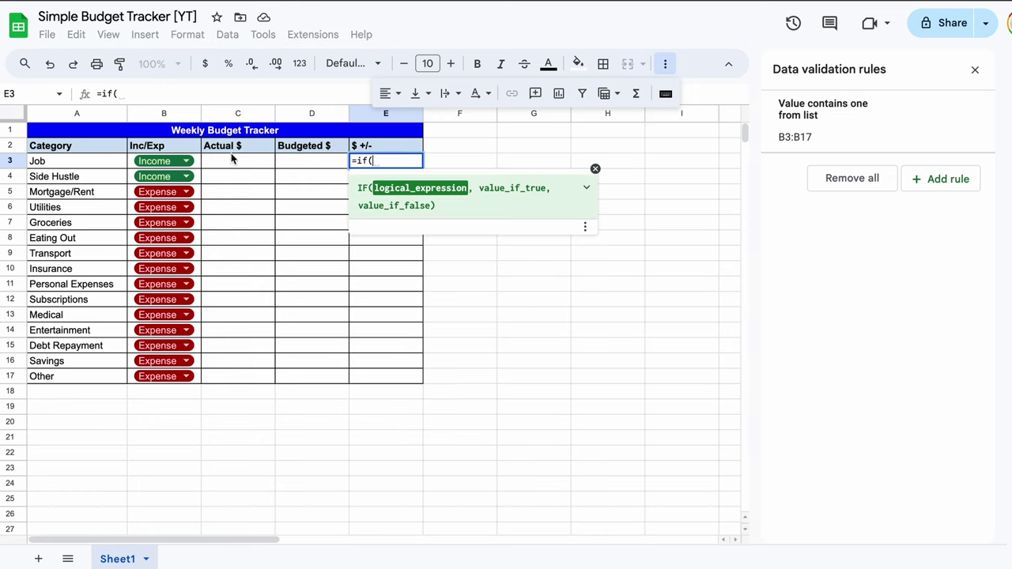
click(198, 160)
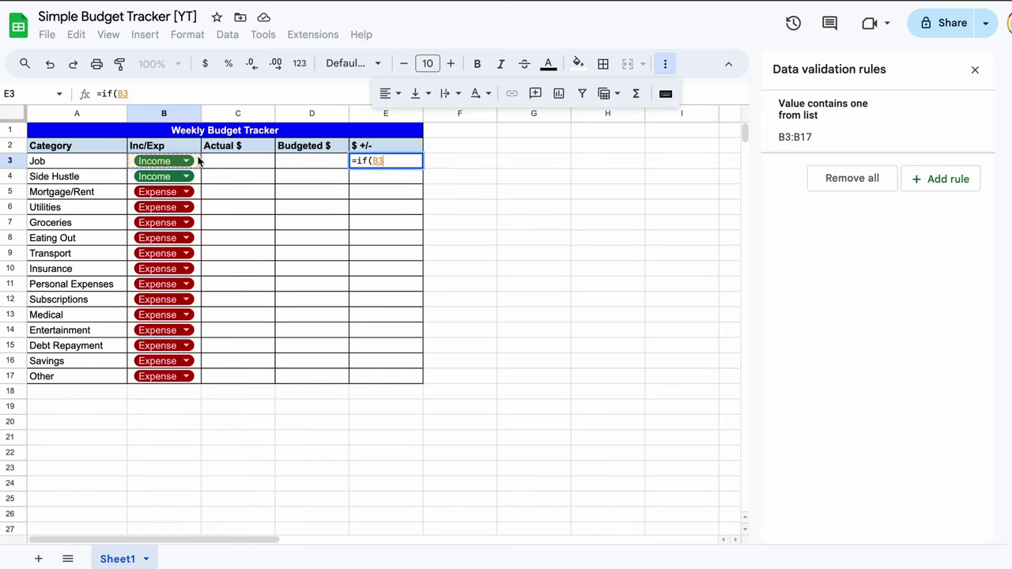
text(=)
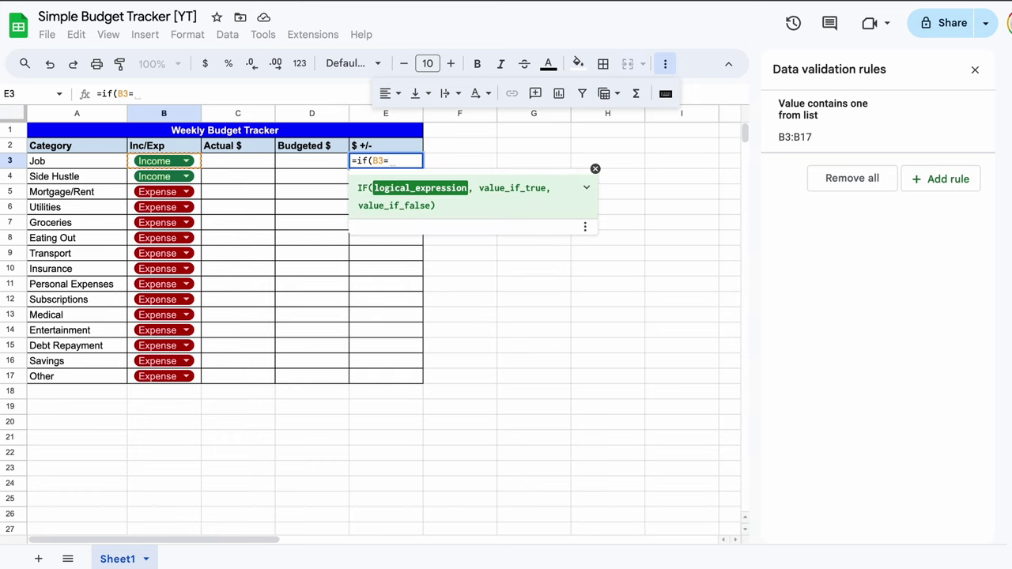
text("Income")
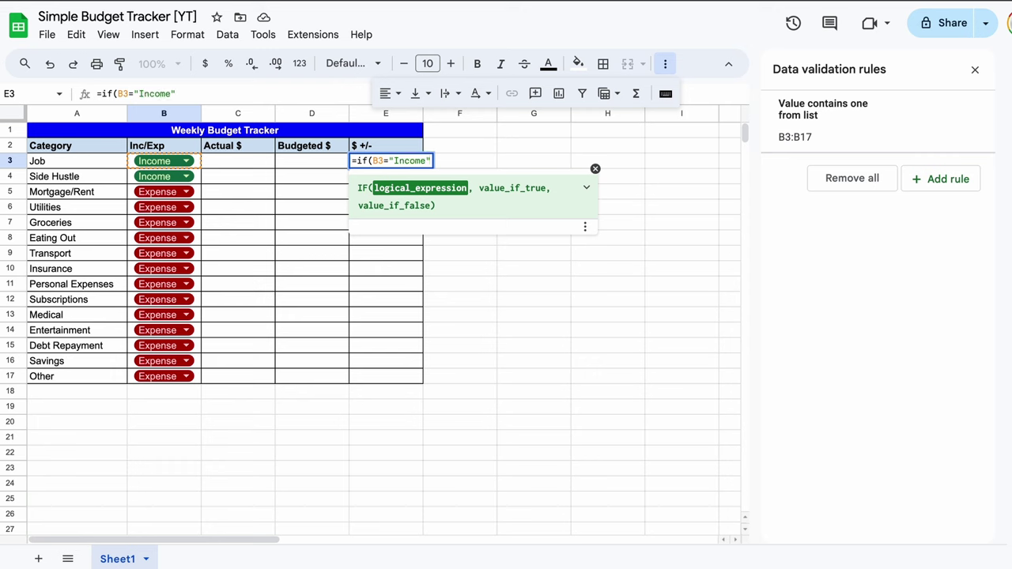
text(,)
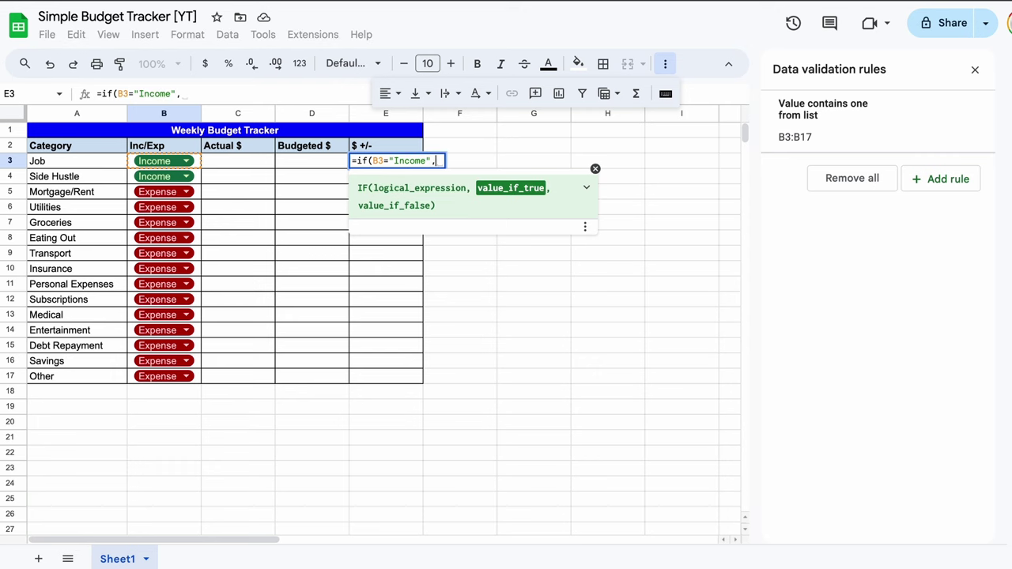
click(234, 163)
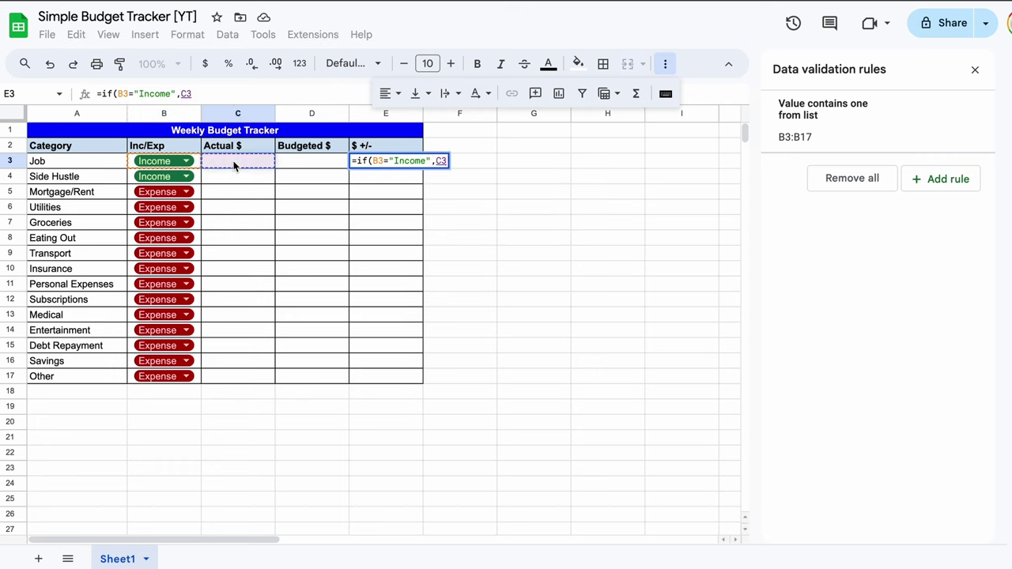
text(-)
click(300, 163)
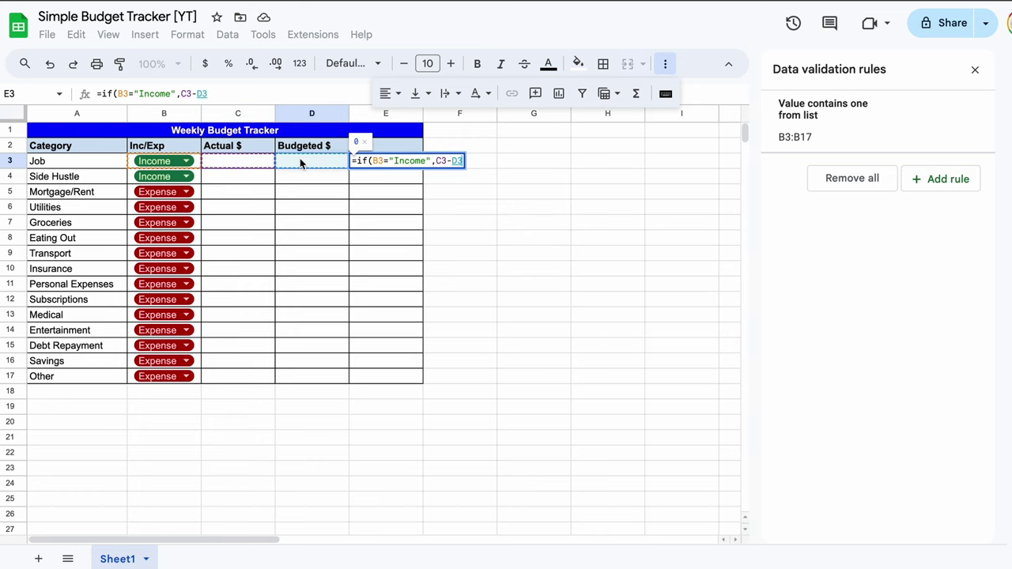
text(,)
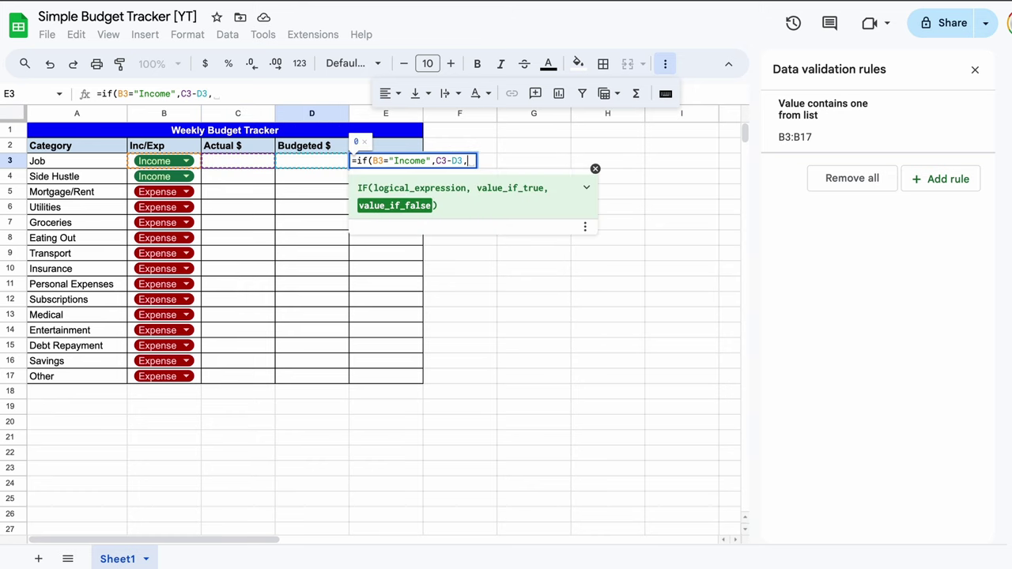
click(299, 163)
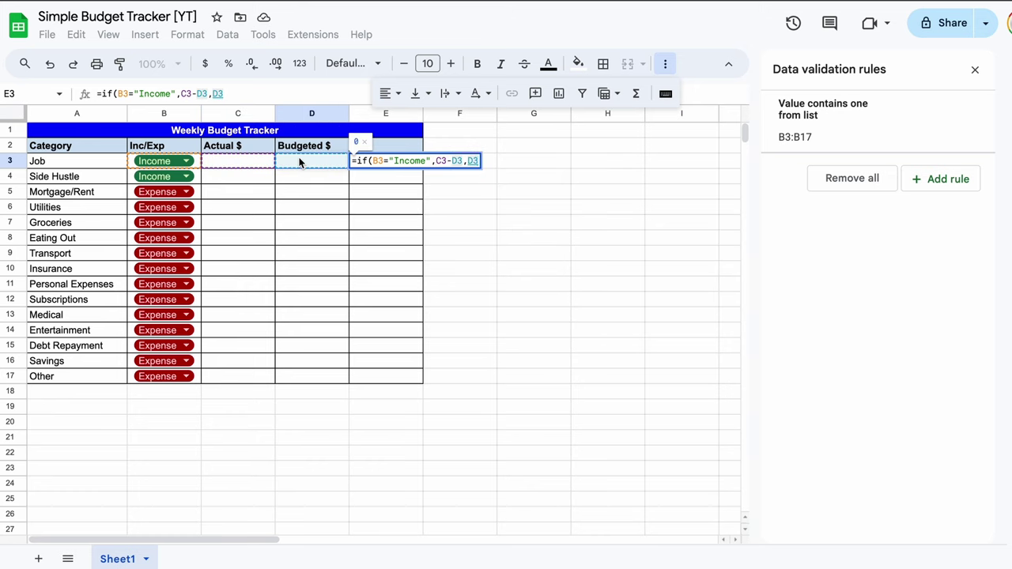
text(-)
click(250, 164)
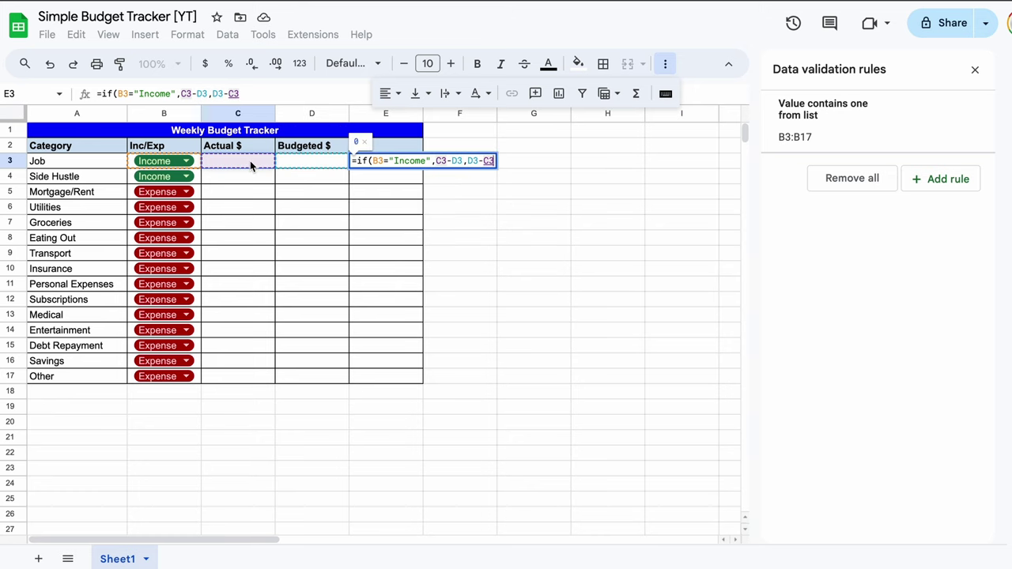
text())
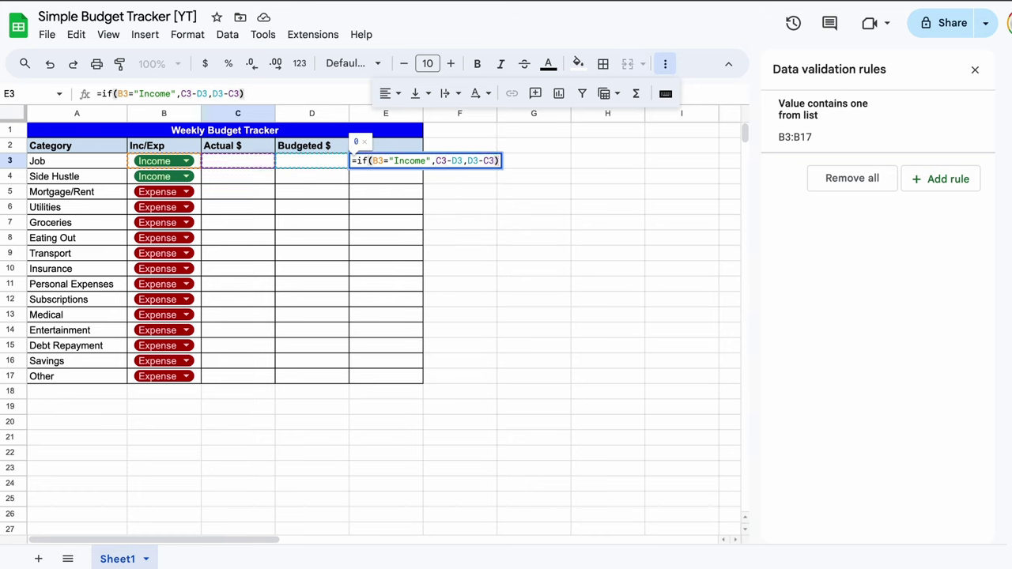
key(Return)
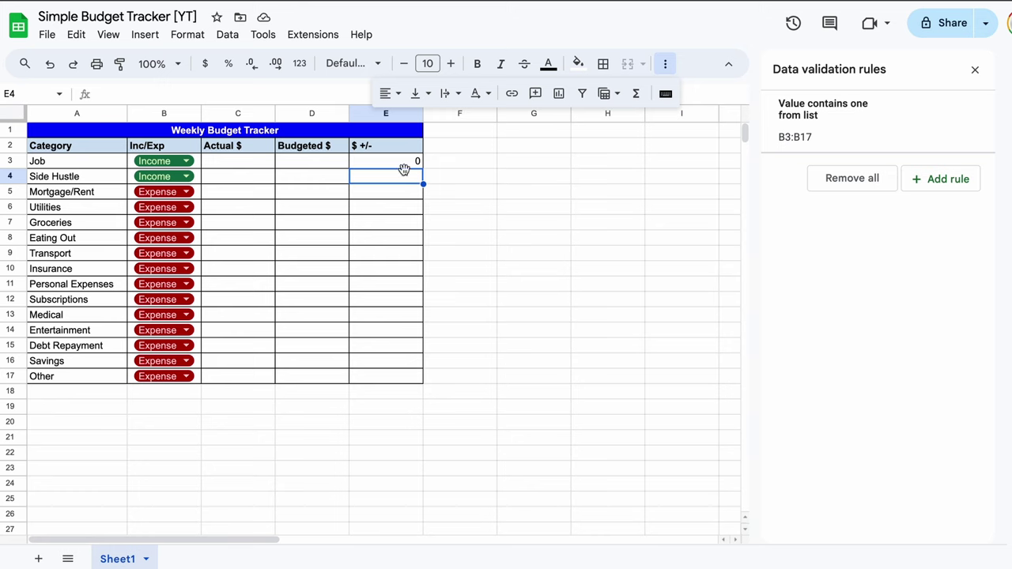
Step: Fill E3's formula down to E17 and add a green conditional format for values greater than or equal to 0
click(406, 163)
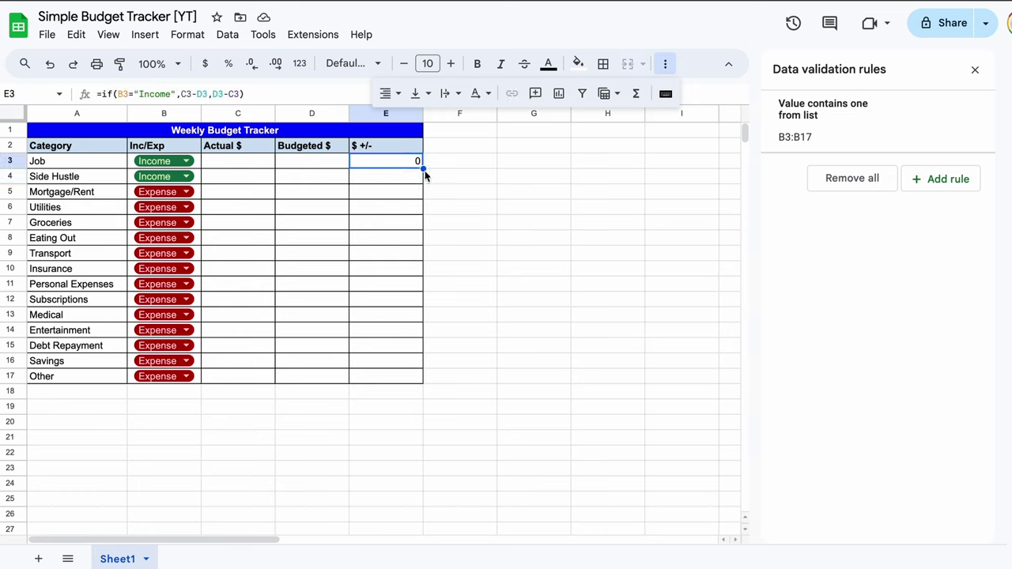
drag(425, 170, 386, 383)
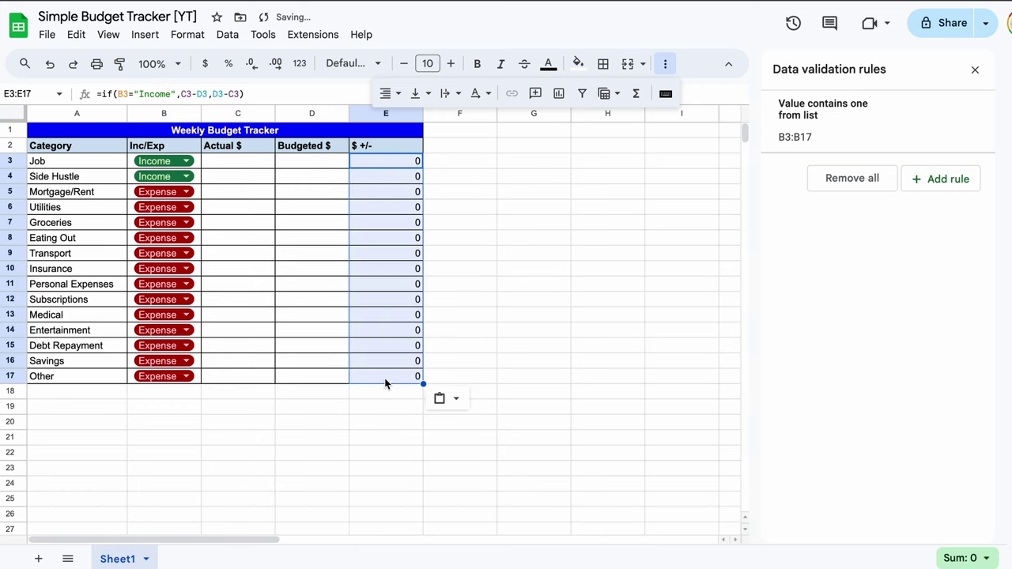
click(185, 34)
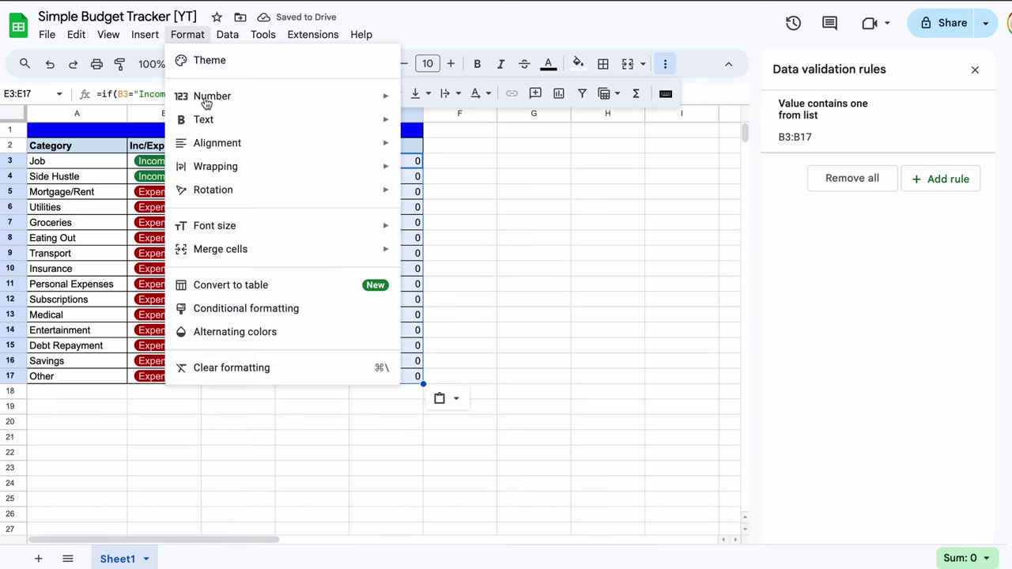
click(238, 307)
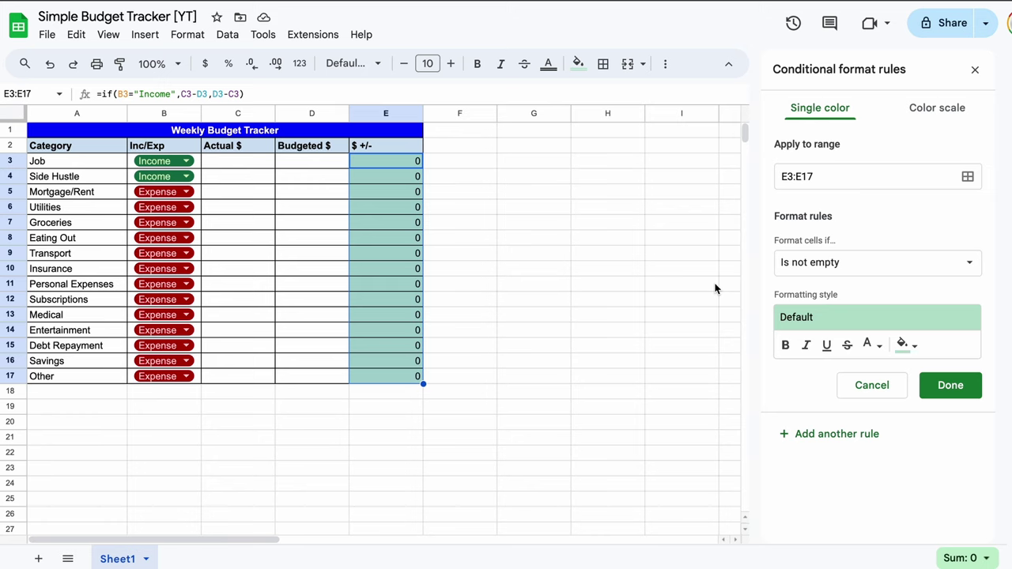
click(844, 270)
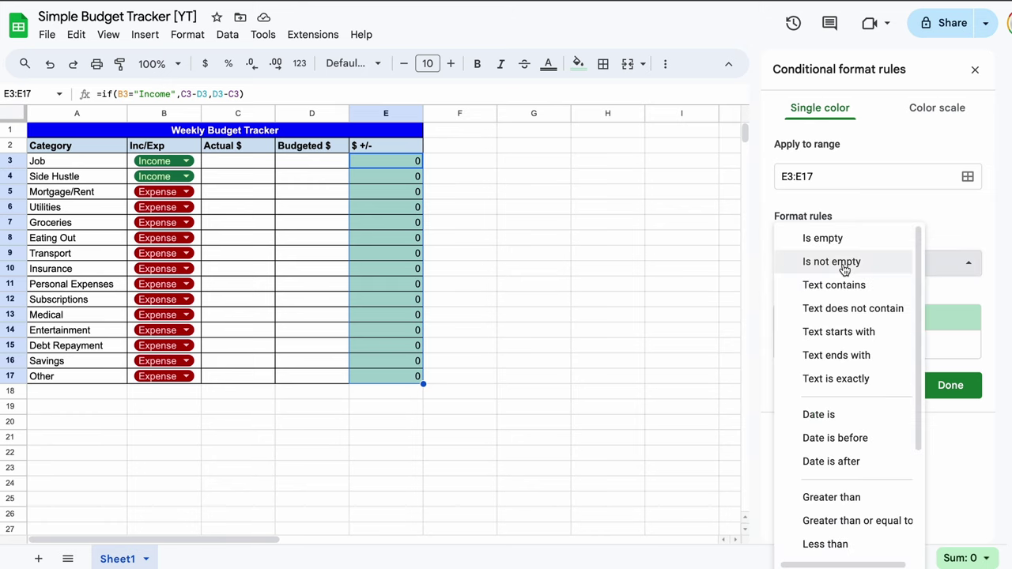
click(858, 521)
click(846, 297)
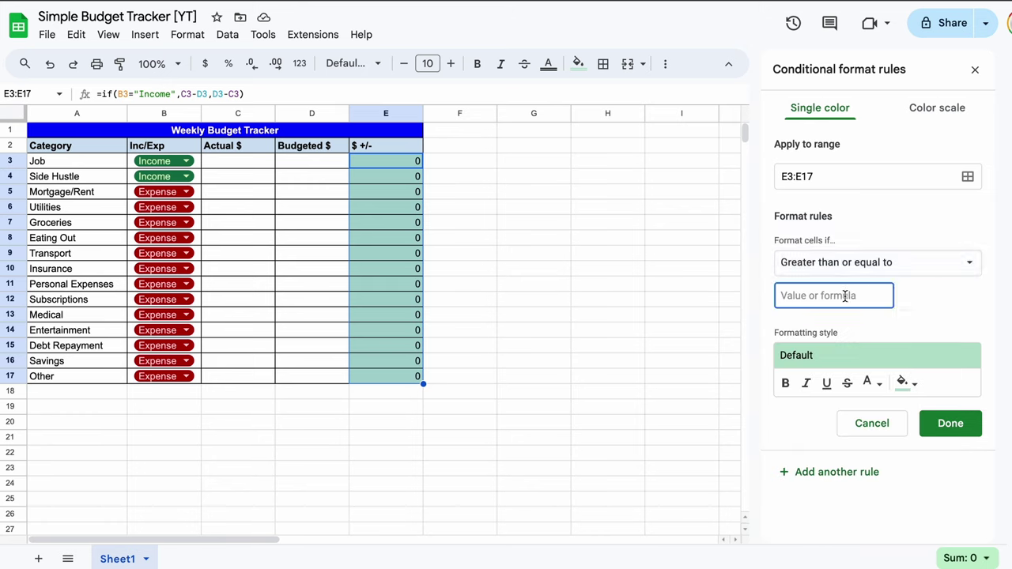
text(0)
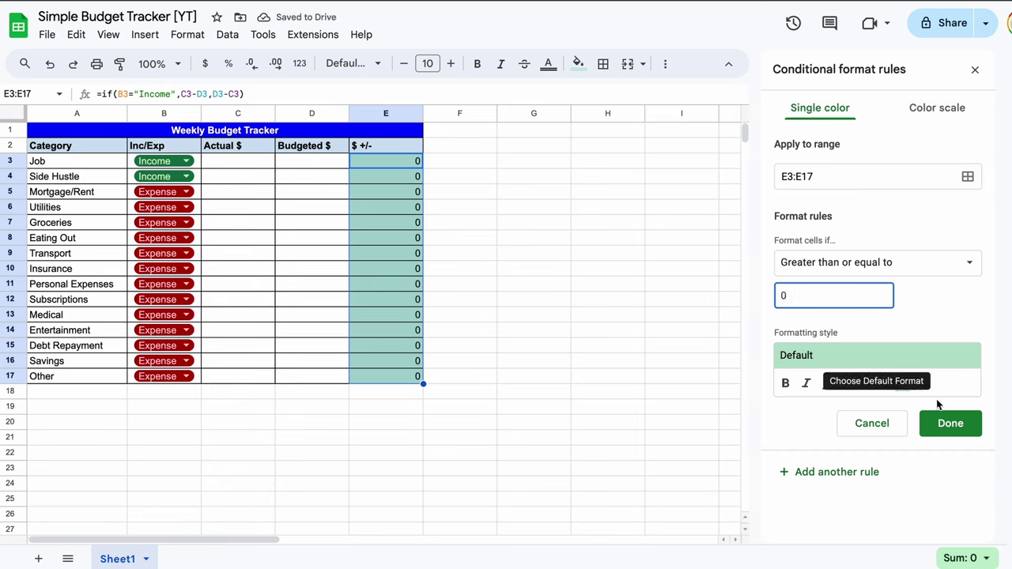
click(948, 425)
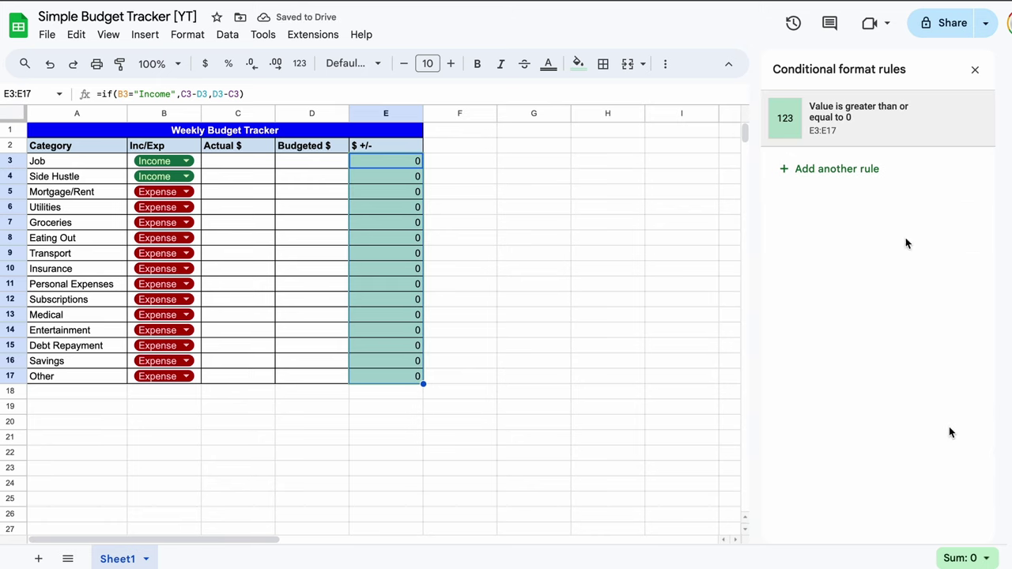
Step: Add a second rule shading E3:E17 with a red background when less than 0
click(851, 170)
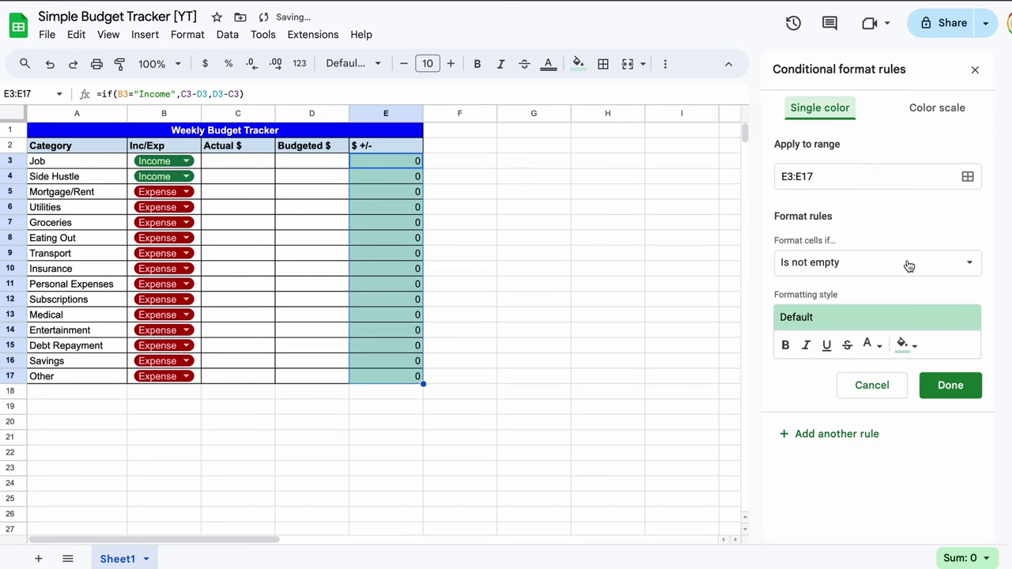
click(913, 267)
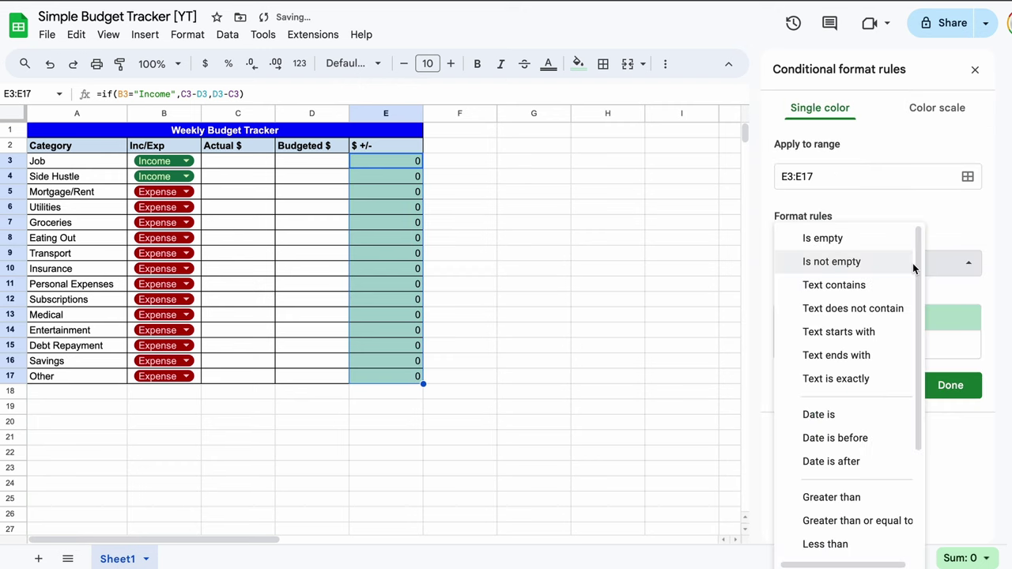
click(854, 543)
click(835, 297)
text(0)
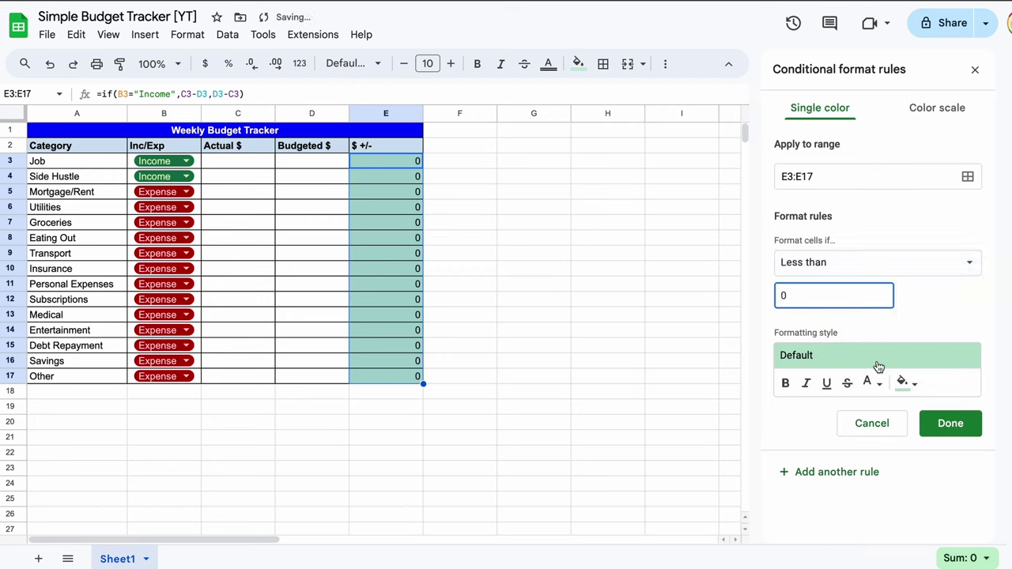
click(876, 362)
click(933, 399)
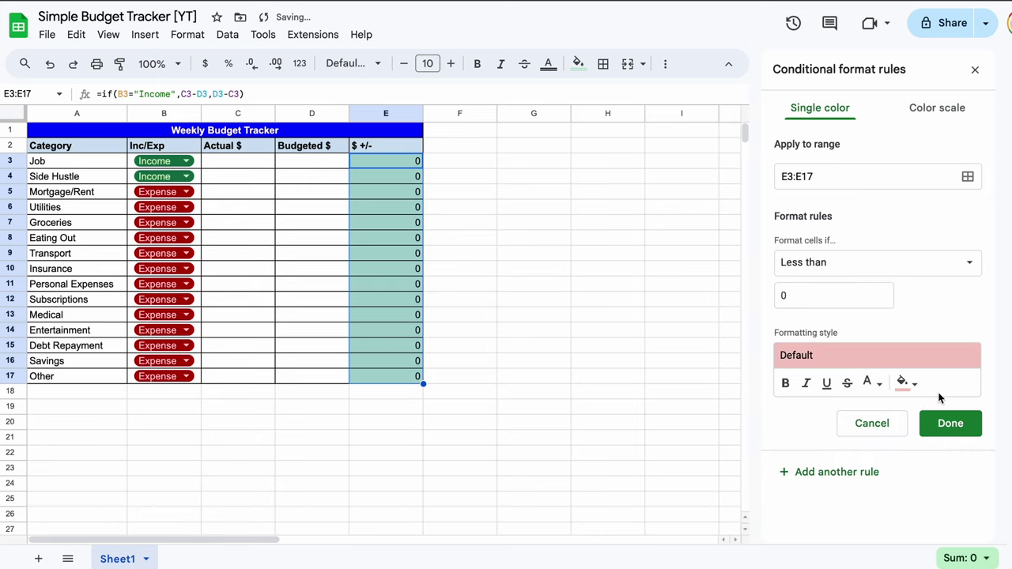
click(952, 425)
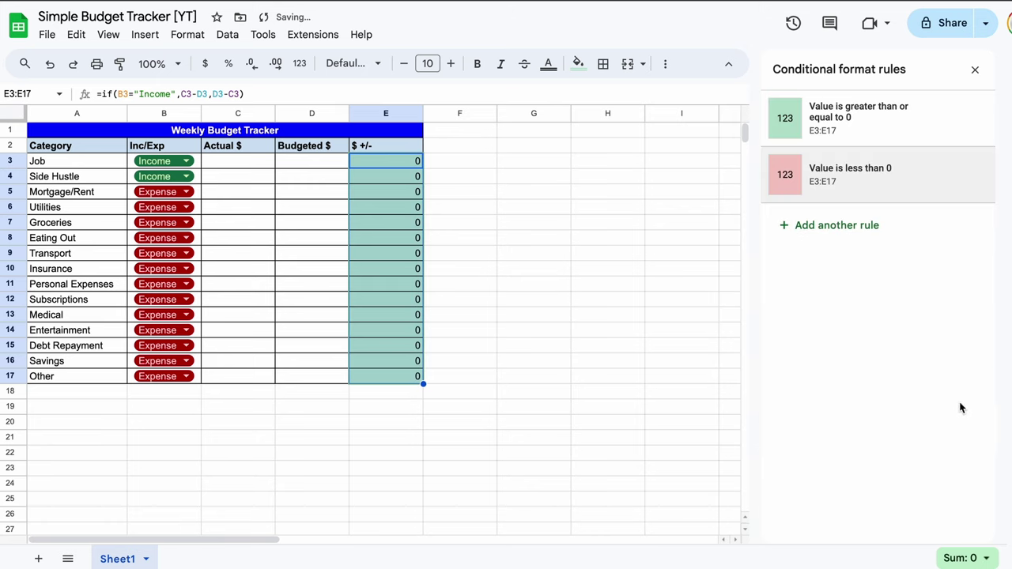
click(975, 70)
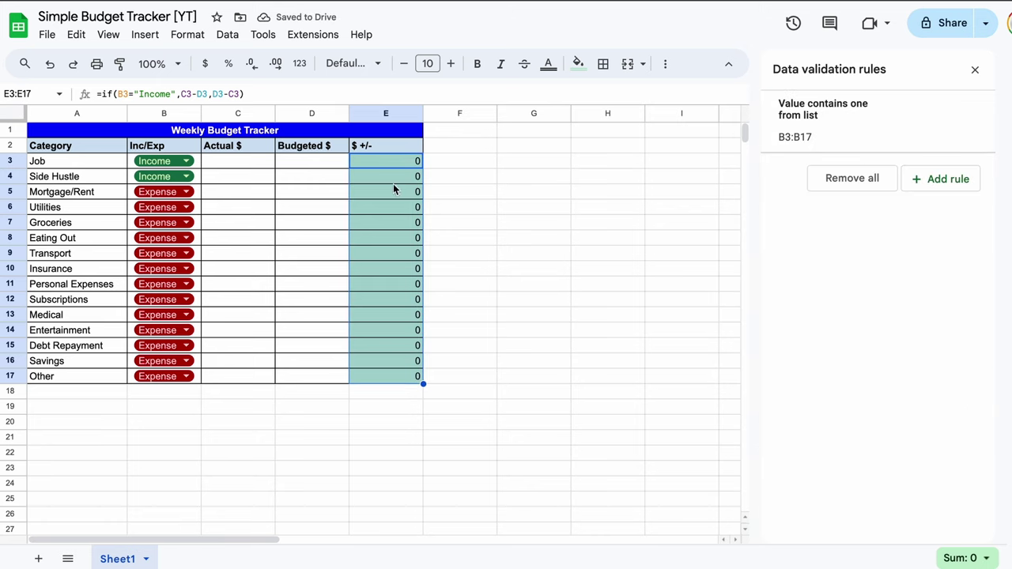
click(501, 296)
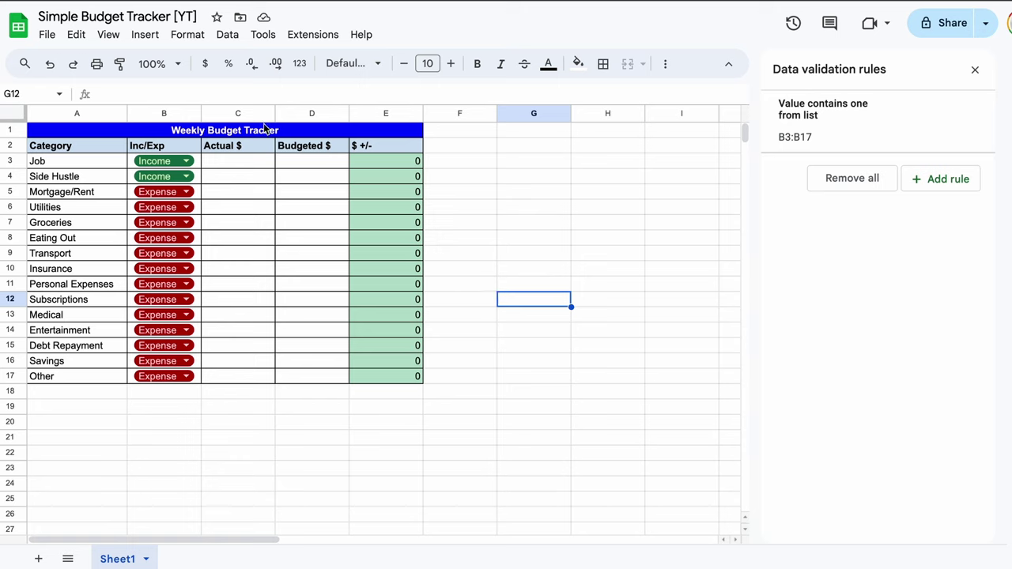
Step: Select columns C through E for the dollar currency format
drag(240, 114, 395, 113)
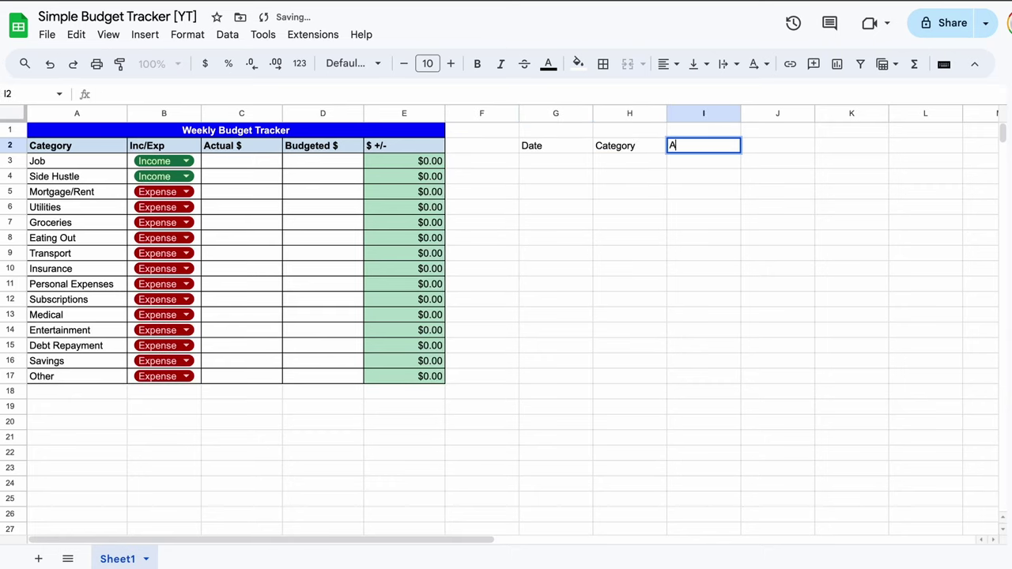
key(Tab)
Step: Complete the G2:J2 headings with Amount and Description, then widen column J to fit Description
text(Description)
key(Tab)
key(Left)
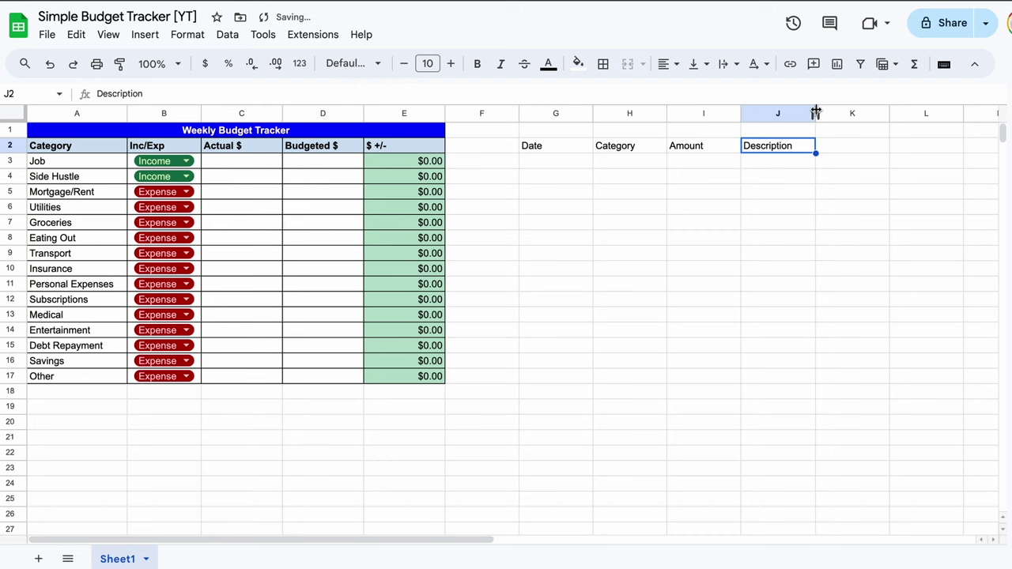
drag(816, 111, 888, 113)
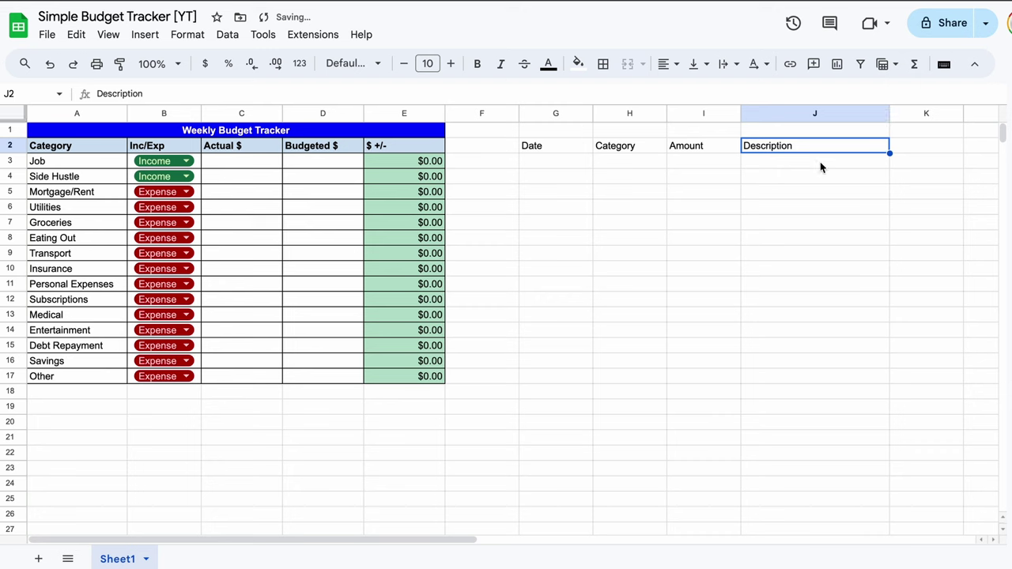
Step: Enter the title 'Transactions' in G1, then merge and center it across G1:J1
click(575, 131)
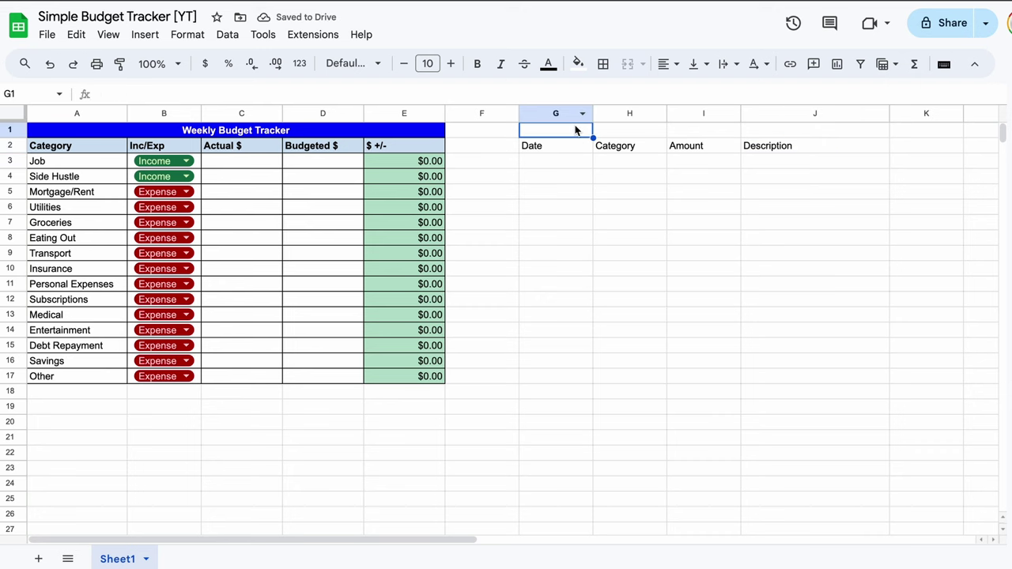
text(Transactions)
key(Tab)
key(shift+Tab)
shift+click(814, 131)
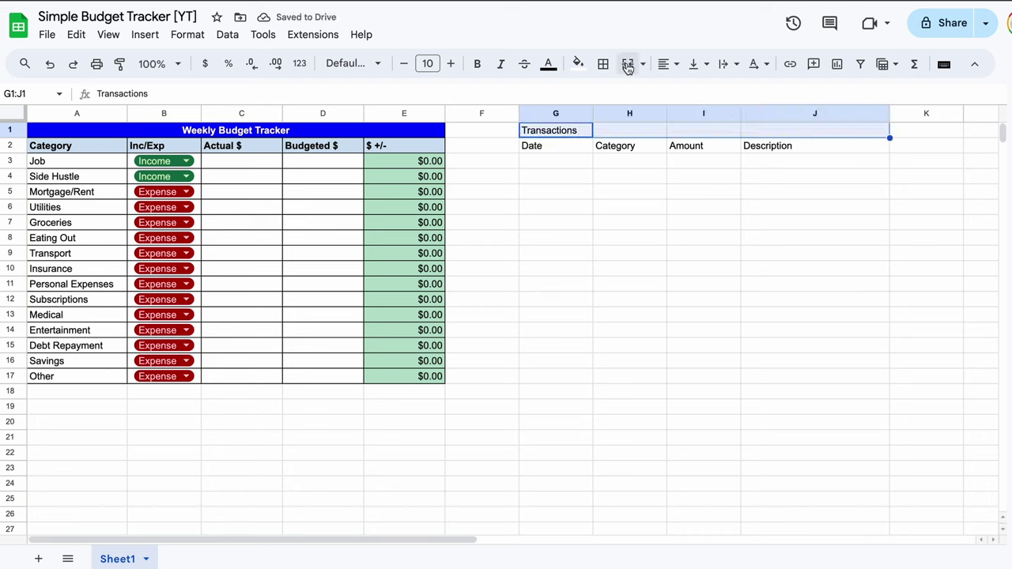
click(628, 65)
click(667, 63)
click(685, 94)
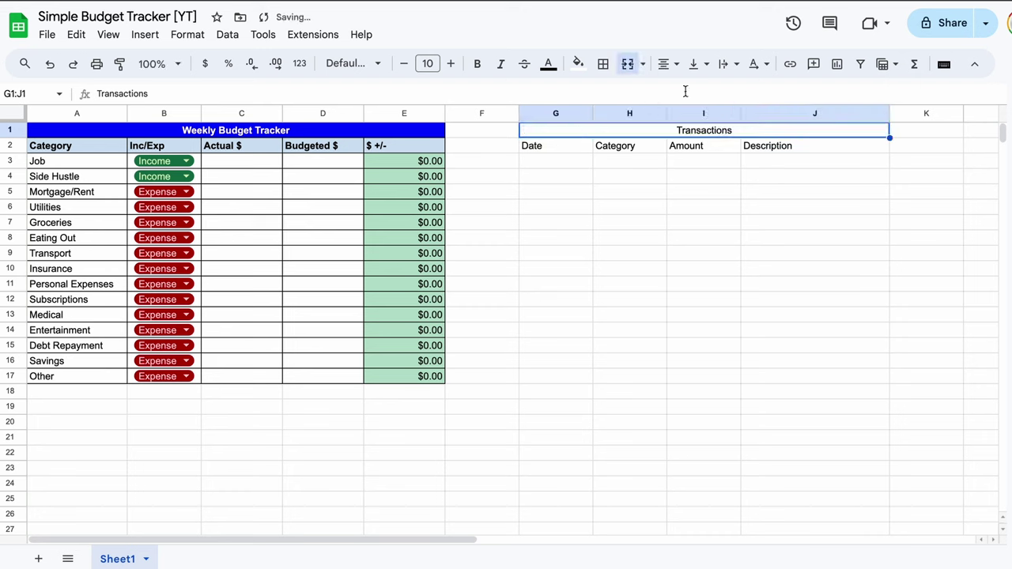
Step: Bold the title and headers in G1:J2 and apply all borders to G1:J39
shift+click(777, 149)
key(ctrl+b)
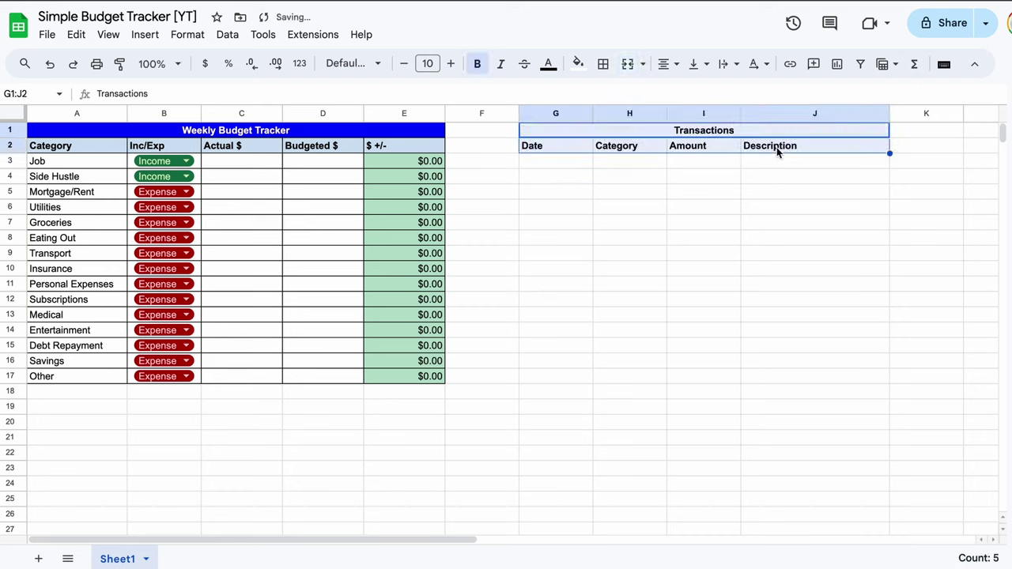
shift+click(813, 531)
scroll(813, 522, down, 5)
shift+click(824, 400)
click(603, 63)
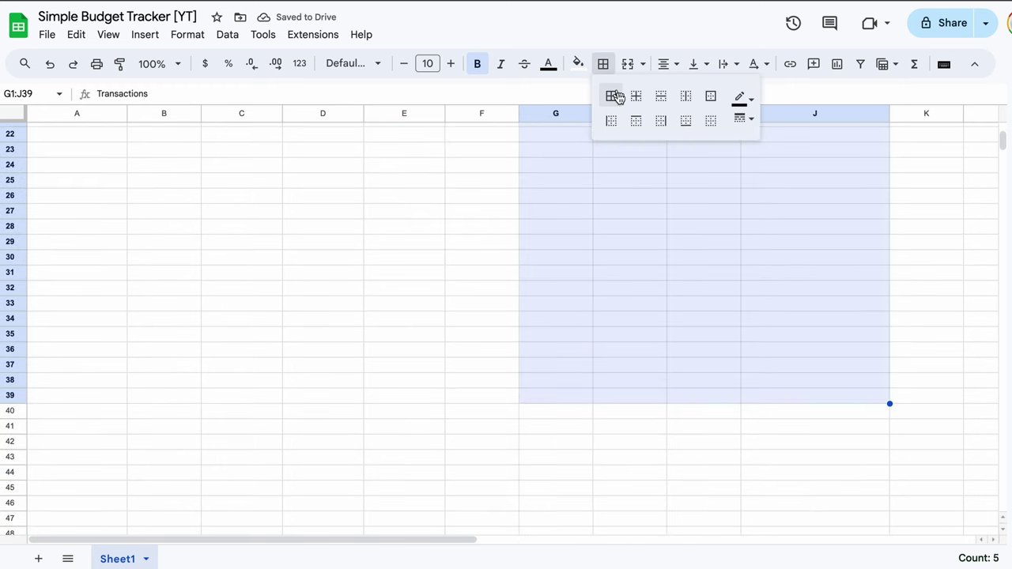
click(615, 96)
scroll(751, 268, up, 7)
click(757, 258)
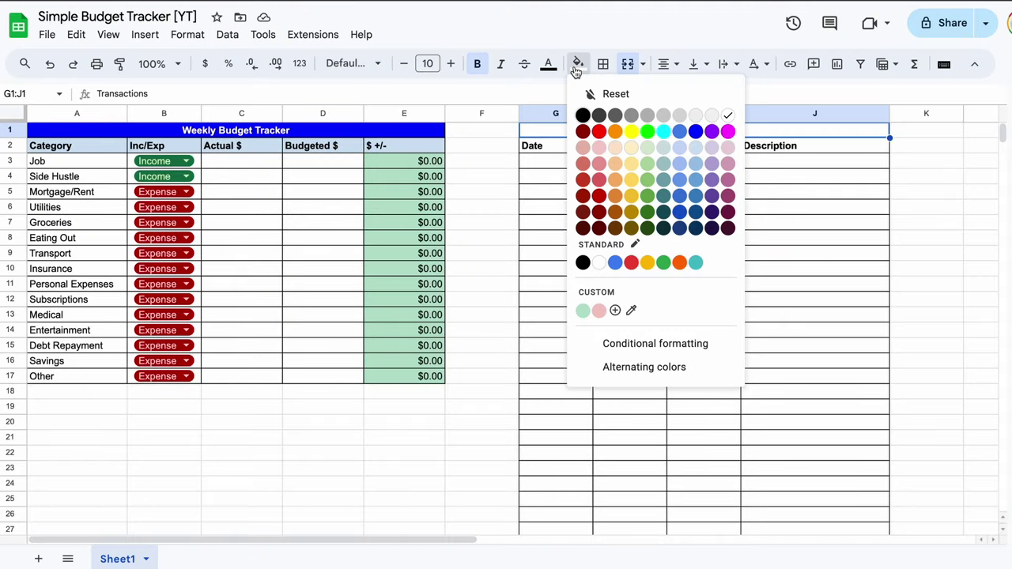
Step: Color the title dark red with white text and fill the G2:J2 headers light pink
click(582, 132)
click(548, 64)
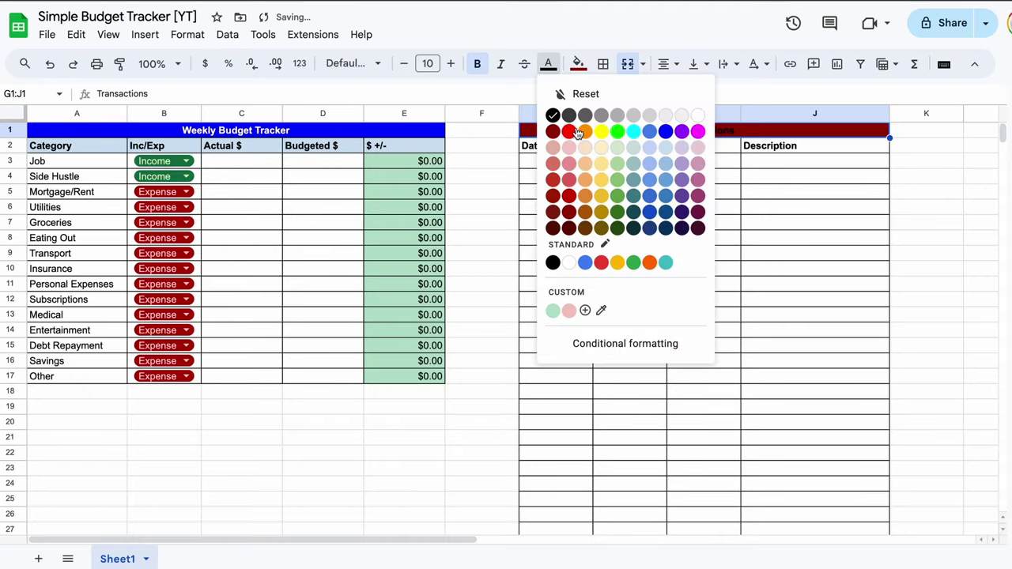
click(698, 115)
click(759, 150)
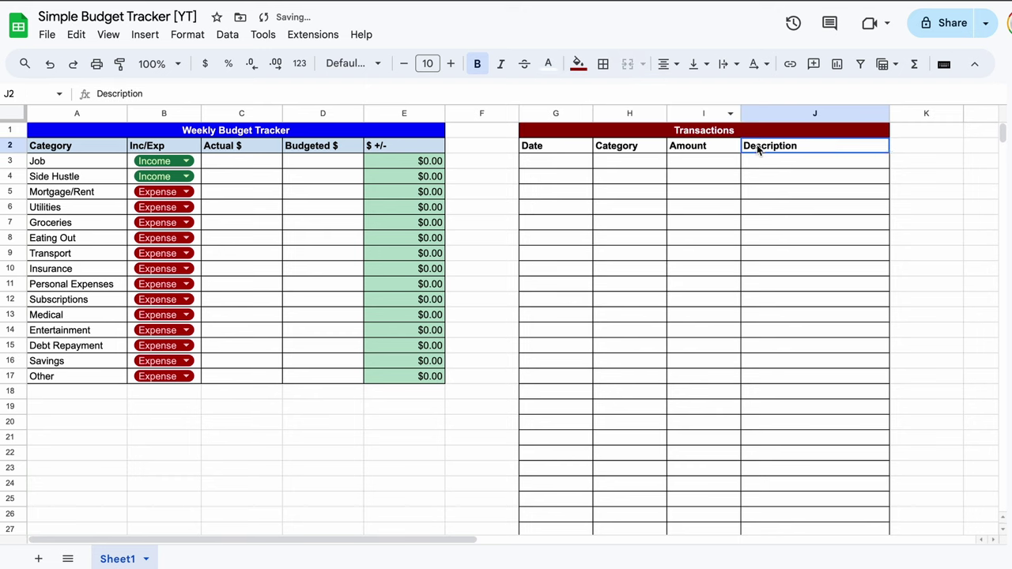
shift+click(568, 154)
click(578, 63)
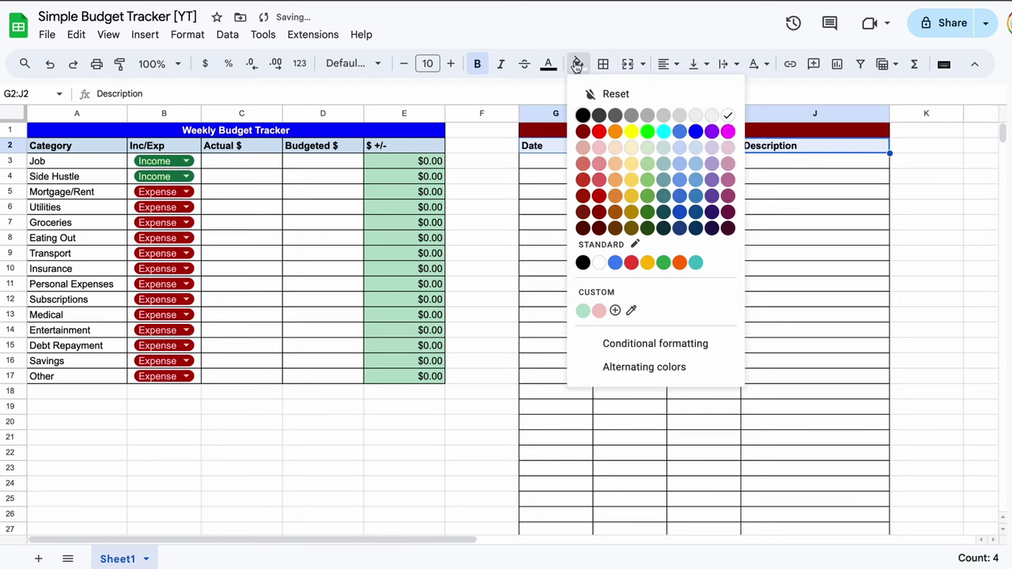
click(619, 141)
click(715, 192)
click(549, 161)
Step: Enter 1/1/24 in G3 and apply the custom 'August 5' date format, so it shows January 1
text(1/1/24)
key(Tab)
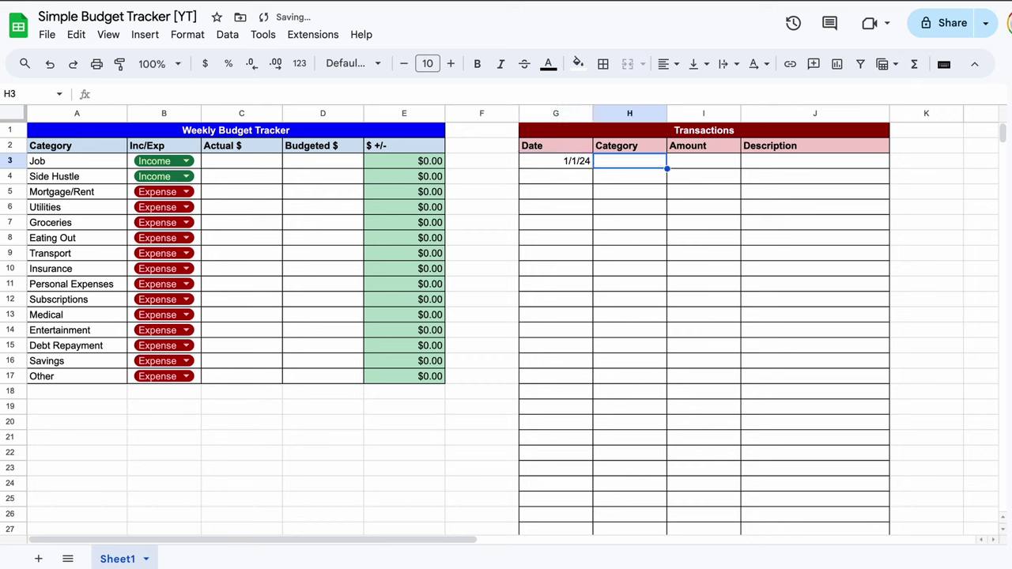
click(575, 166)
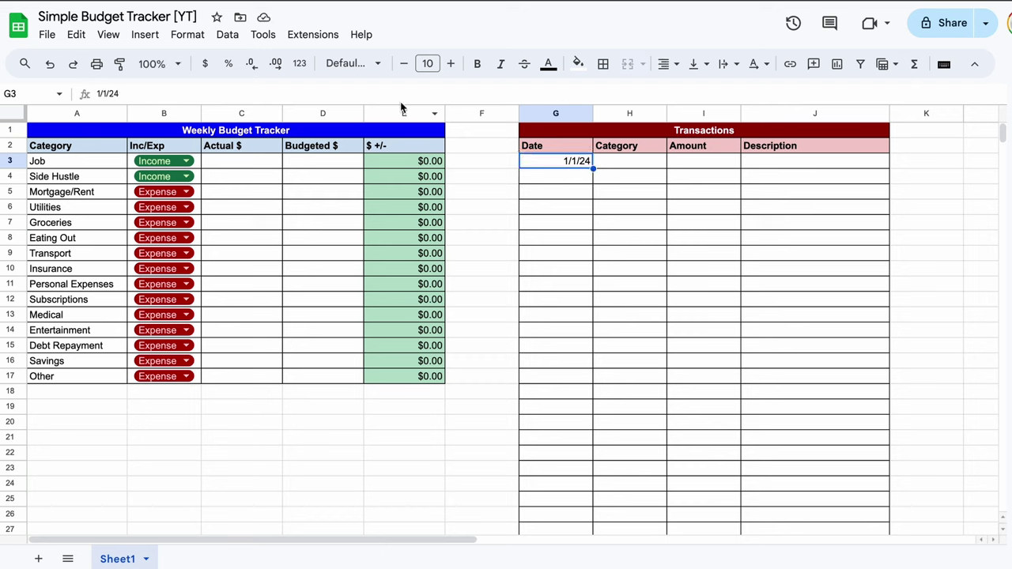
click(299, 63)
click(358, 550)
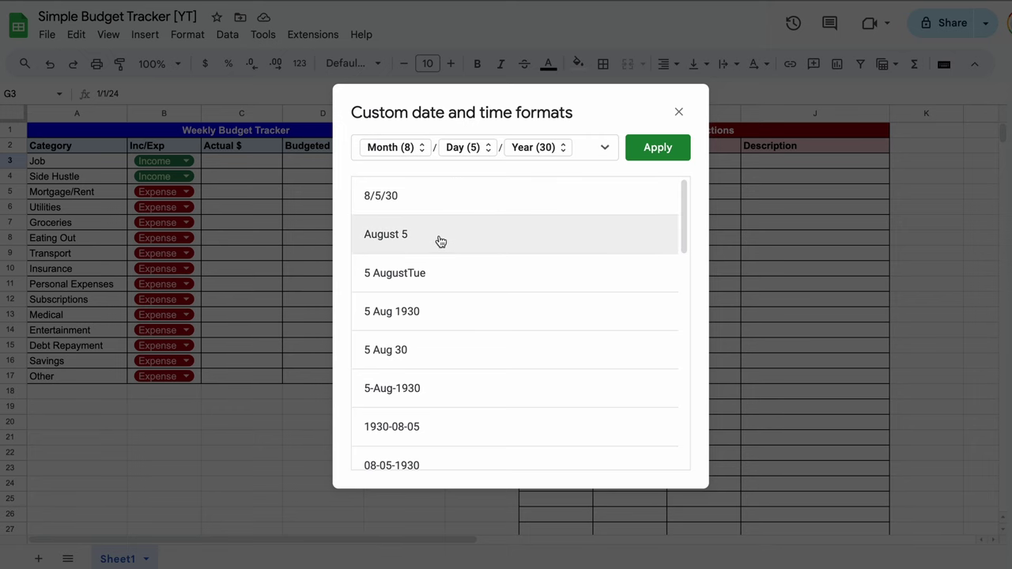
click(408, 240)
click(656, 149)
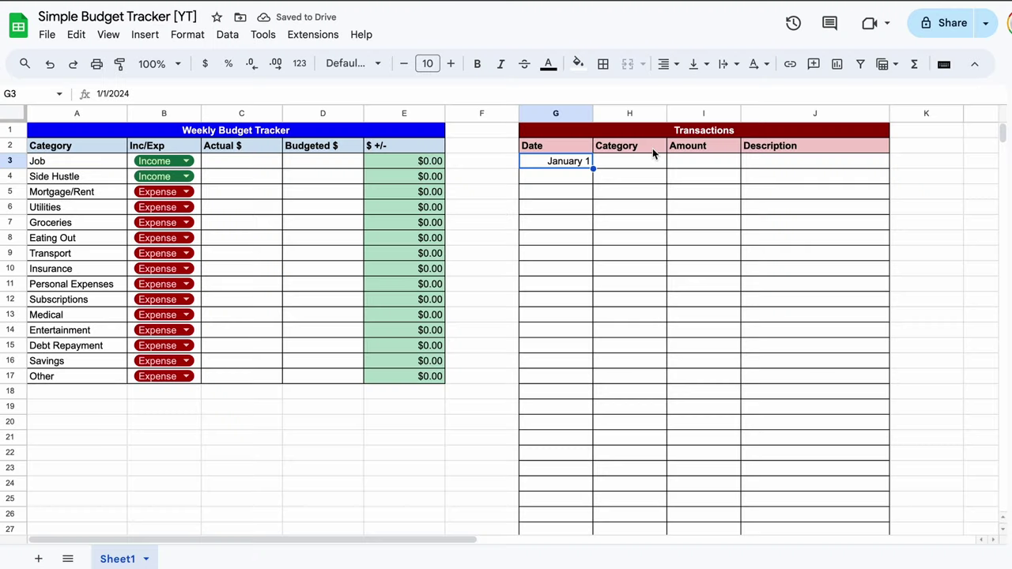
Step: Add a data validation rule that applies to the Category range H3:H39
click(642, 166)
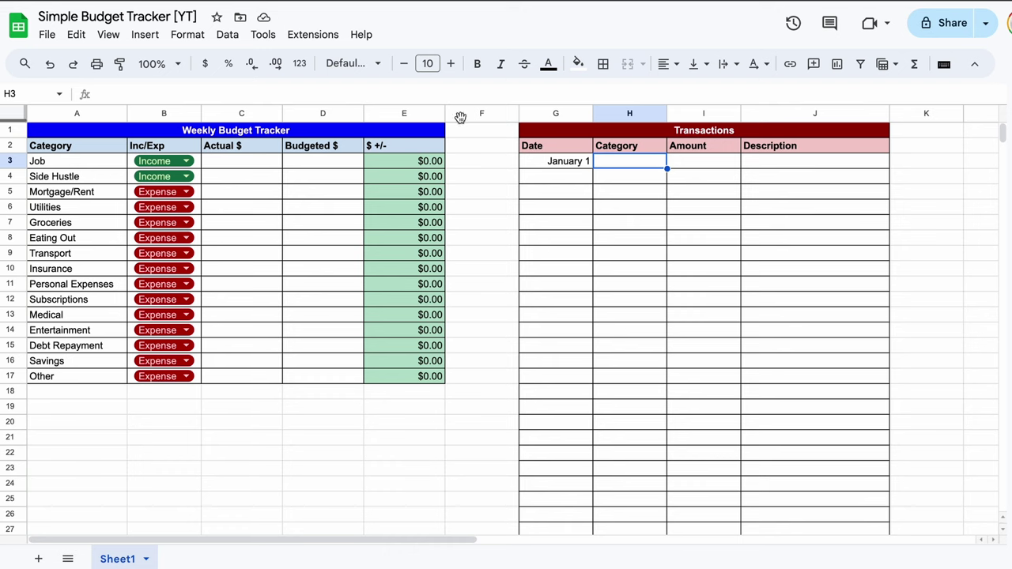
click(228, 35)
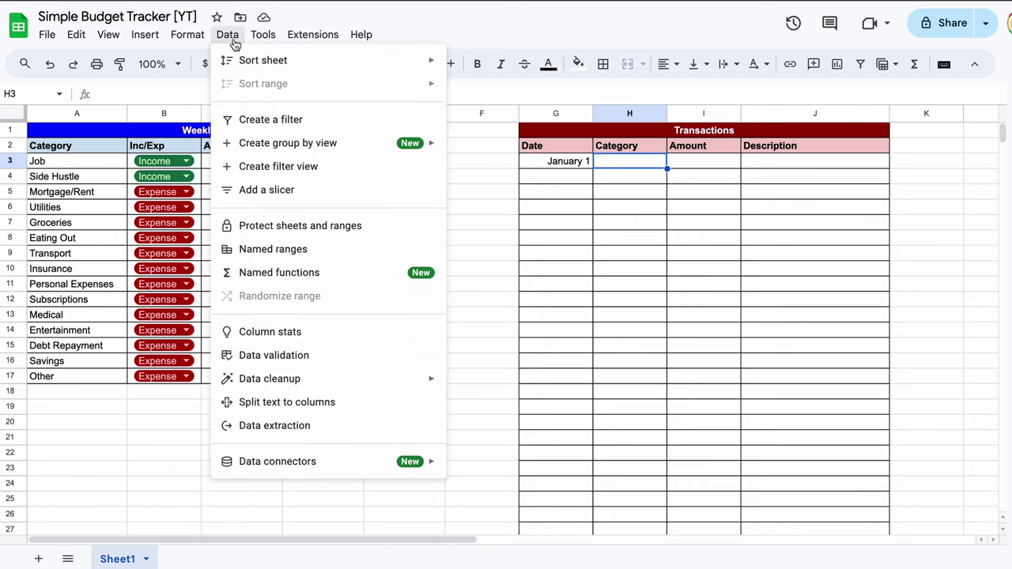
click(276, 356)
click(909, 180)
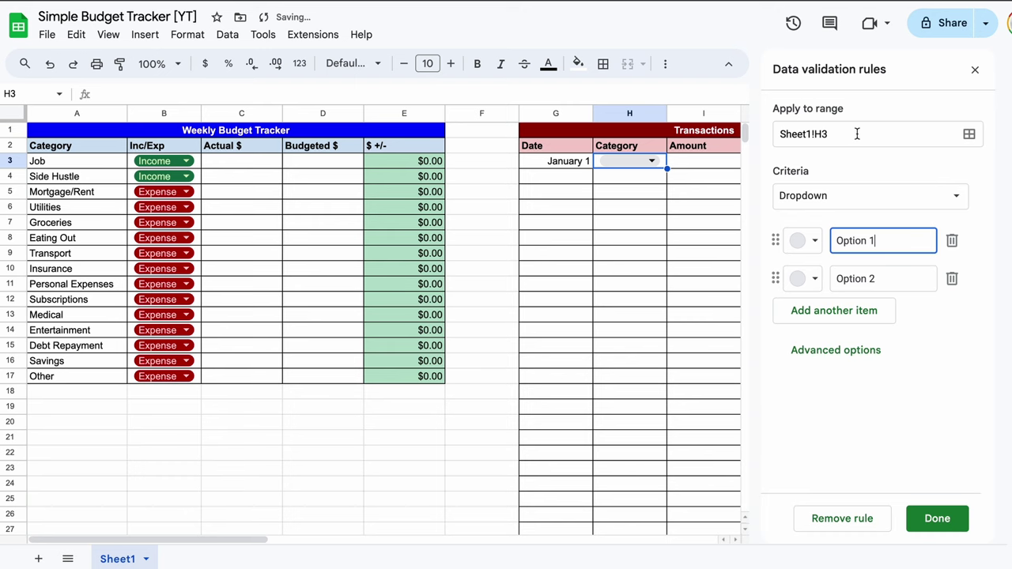
click(968, 135)
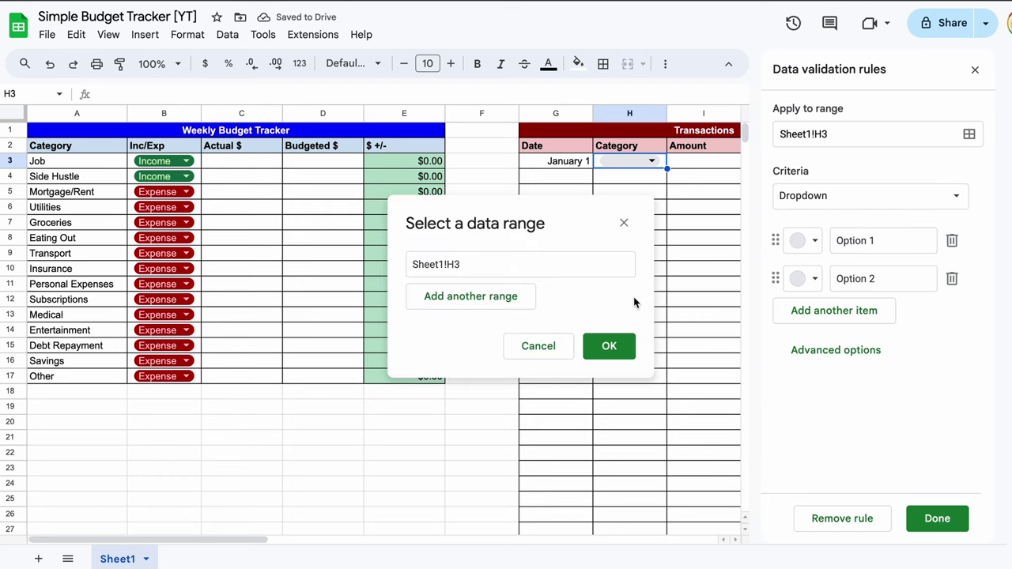
scroll(635, 299, down, 4)
shift+click(636, 504)
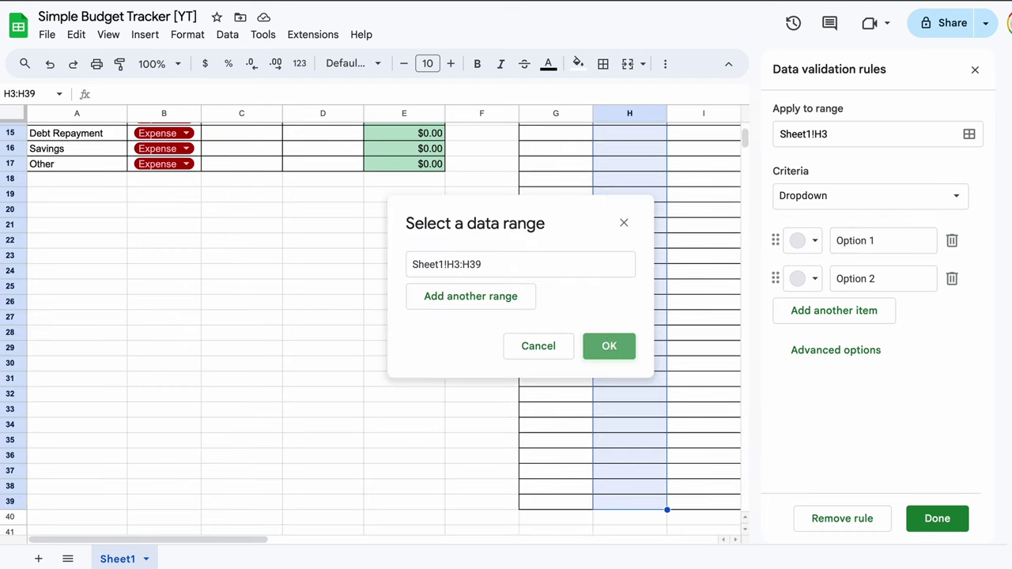
click(609, 346)
Step: Set the rule's criteria to a dropdown drawn from the range A3:A17
click(889, 198)
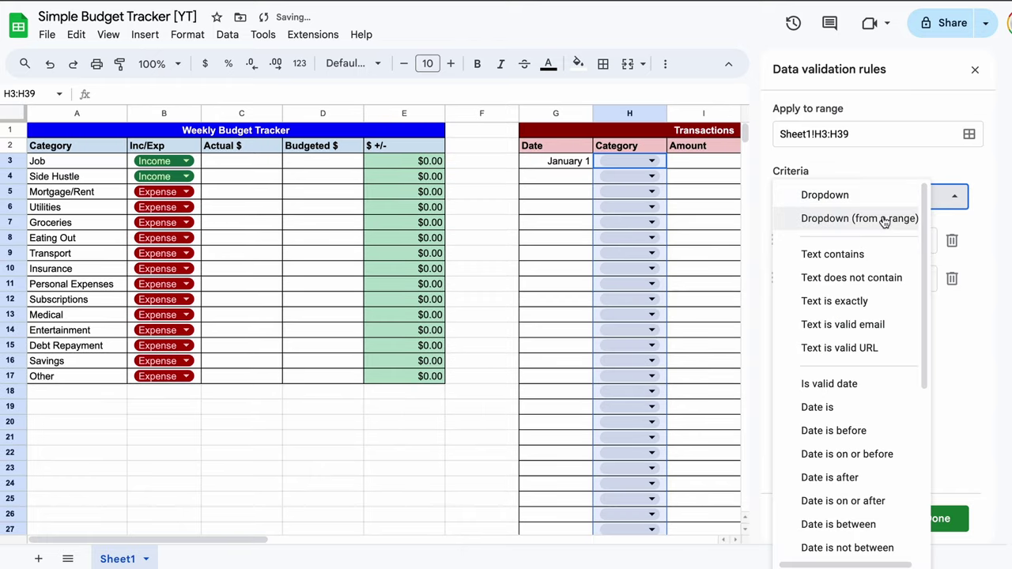
click(884, 219)
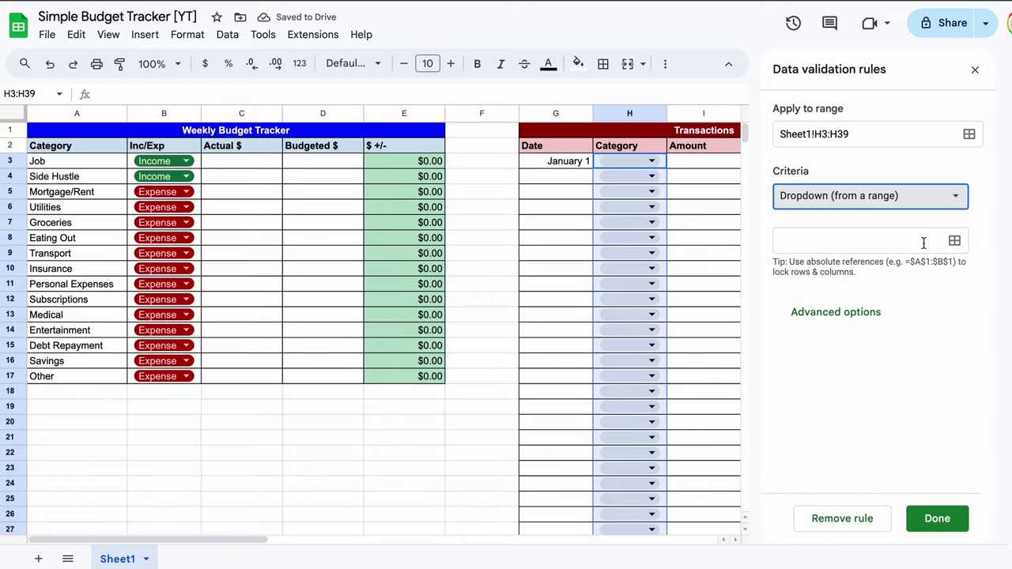
click(954, 241)
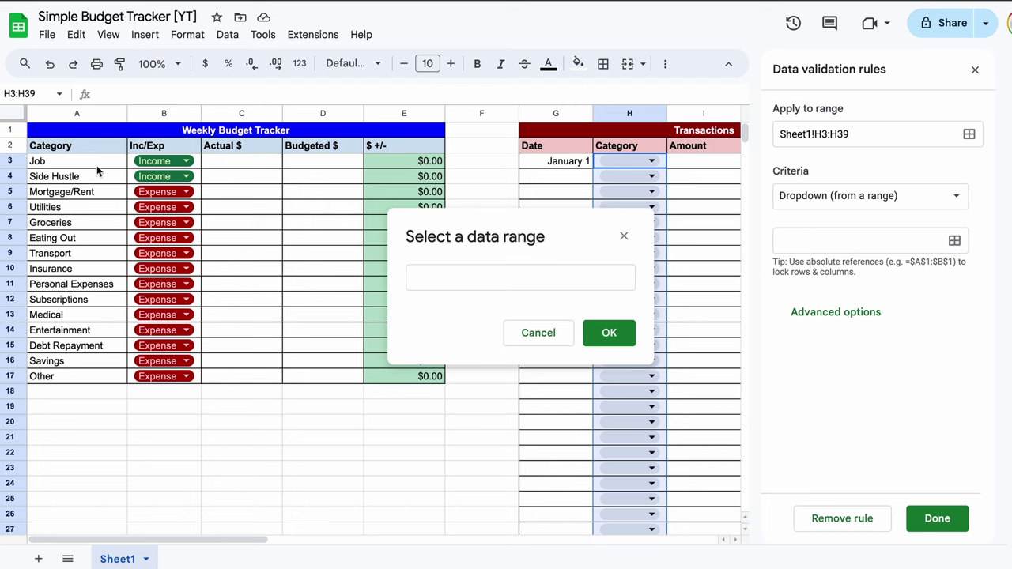
drag(93, 163, 90, 376)
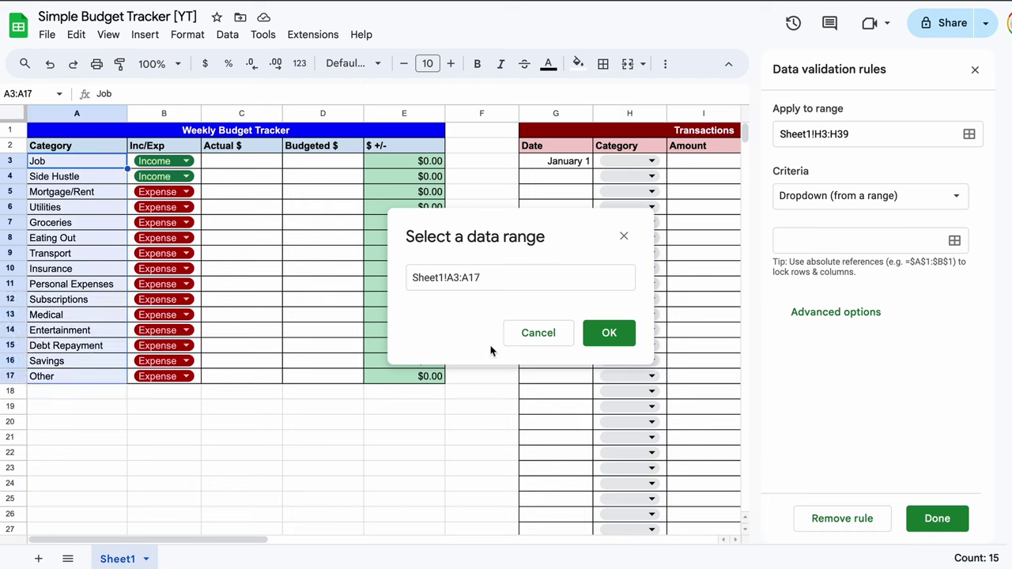
click(611, 332)
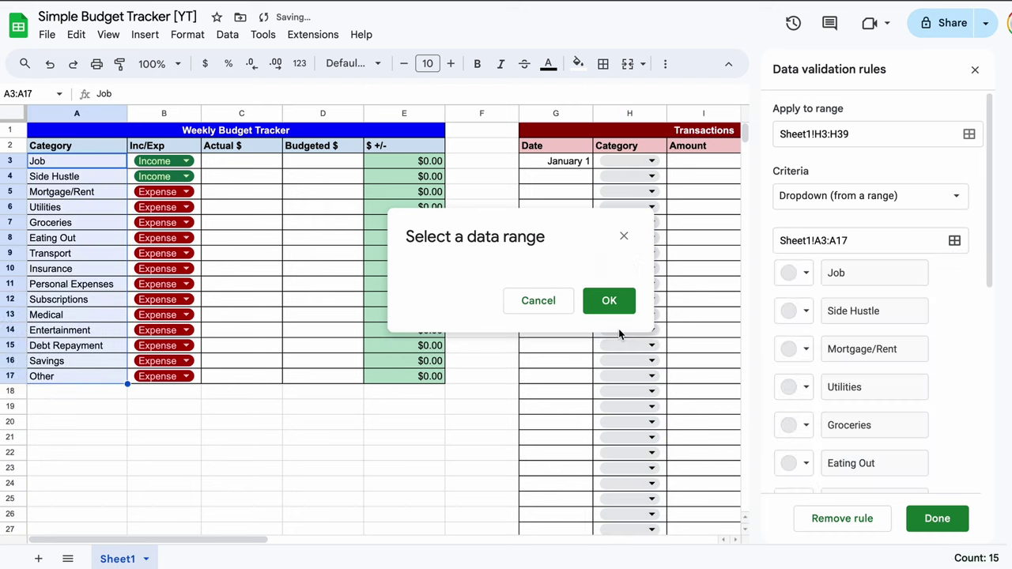
scroll(840, 323, down, 5)
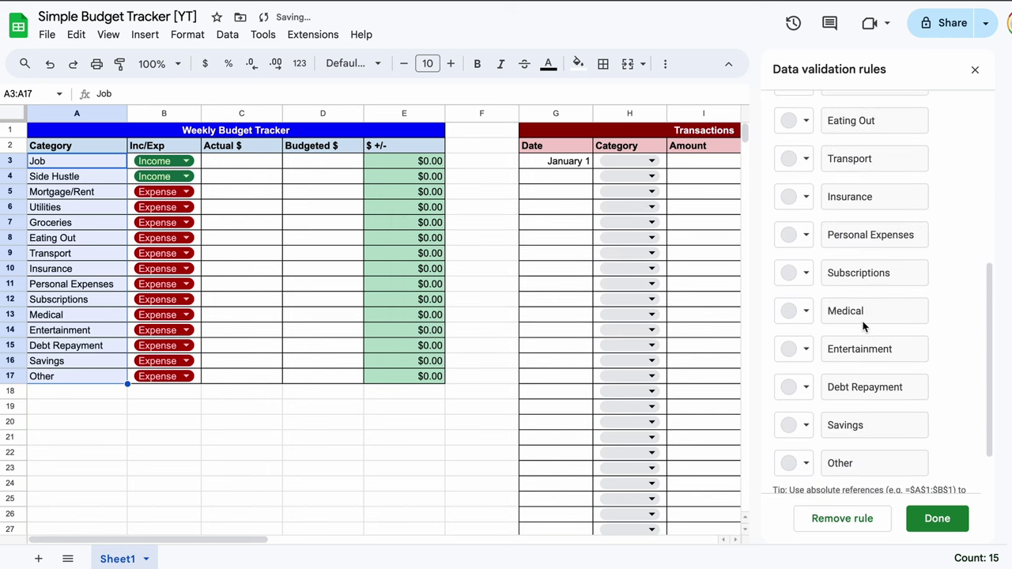
scroll(860, 421, up, 5)
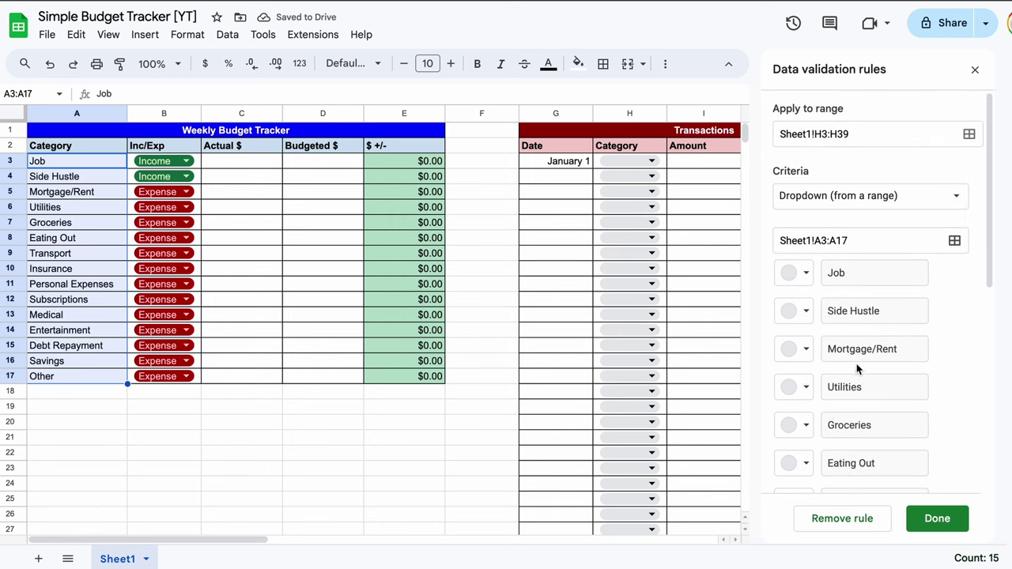
Step: Color the chips: Side Hustle pink, Mortgage/Rent salmon, Utilities yellow, Groceries green, Eating Out light blue
click(794, 274)
click(793, 313)
click(794, 352)
click(799, 395)
click(871, 236)
click(795, 424)
click(895, 274)
click(795, 463)
click(923, 315)
Step: Color the chips: Transport grey-blue, Insurance lavender, Personal Expenses black, Subscriptions dark red, Medical brown
scroll(926, 316, down, 2)
click(794, 328)
click(945, 383)
click(795, 366)
click(968, 420)
click(797, 404)
click(797, 278)
click(795, 443)
click(822, 316)
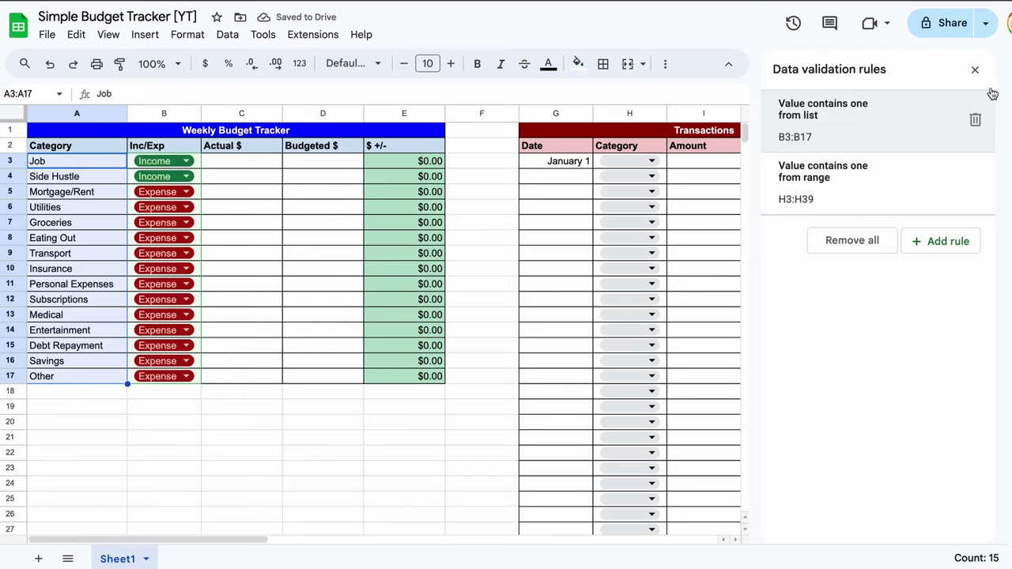
Step: Close the data validation panel and check the category dropdown in H4
click(976, 70)
click(638, 178)
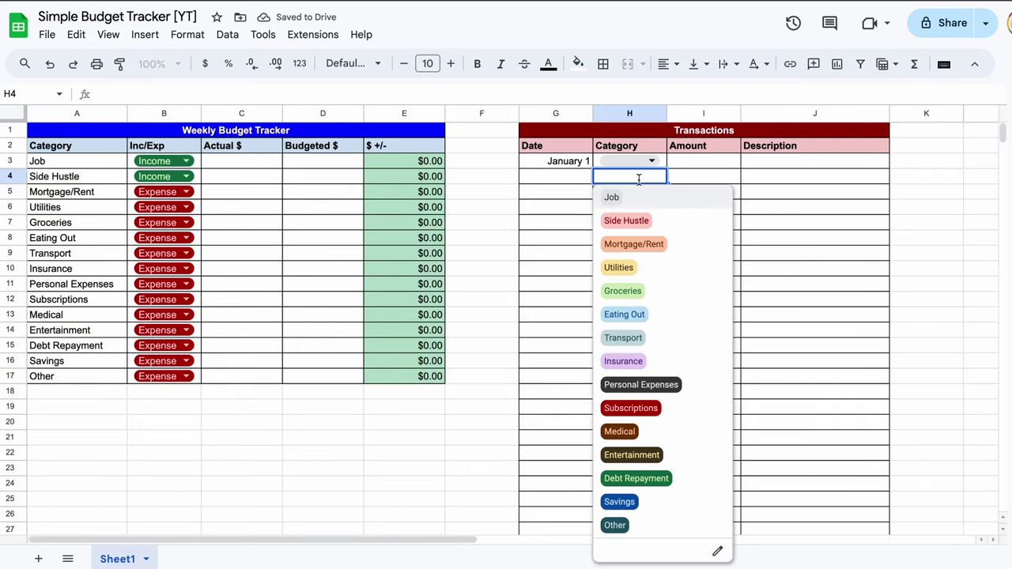
click(784, 186)
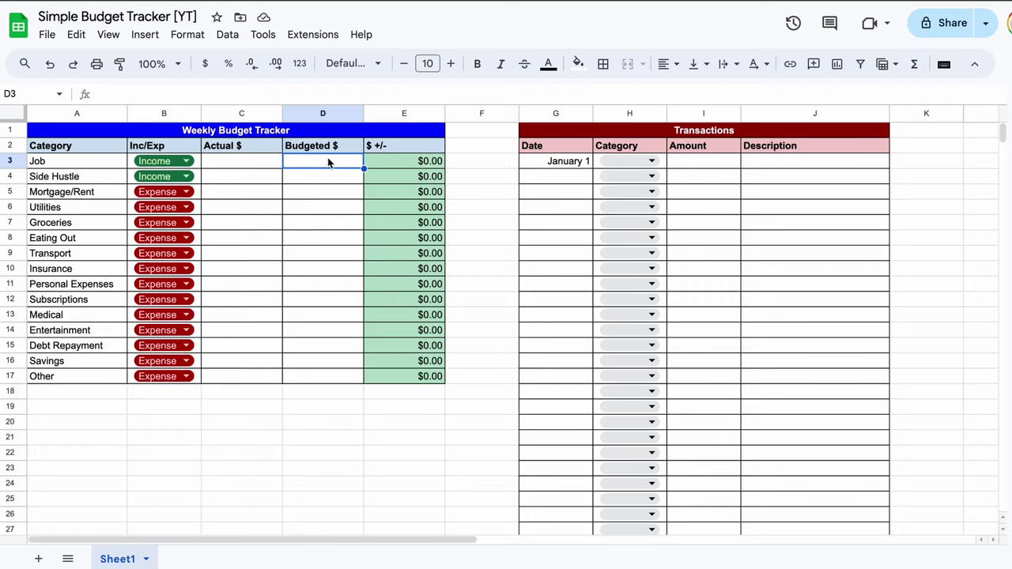
Step: Paste the budget amounts into D3:D17 as values only, then review the $ +/- results
right_click(327, 163)
mouse_move(427, 152)
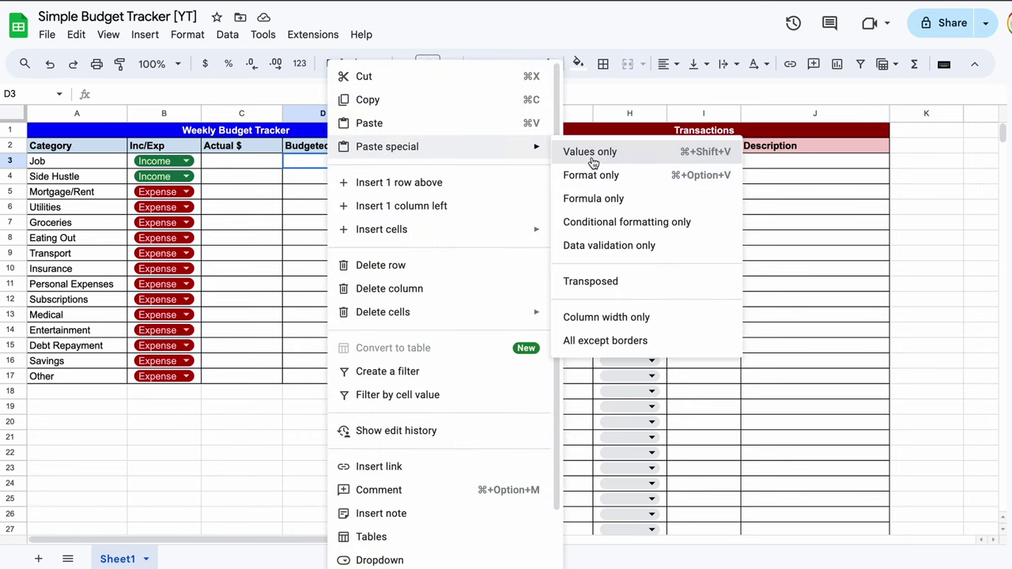
click(590, 152)
click(511, 210)
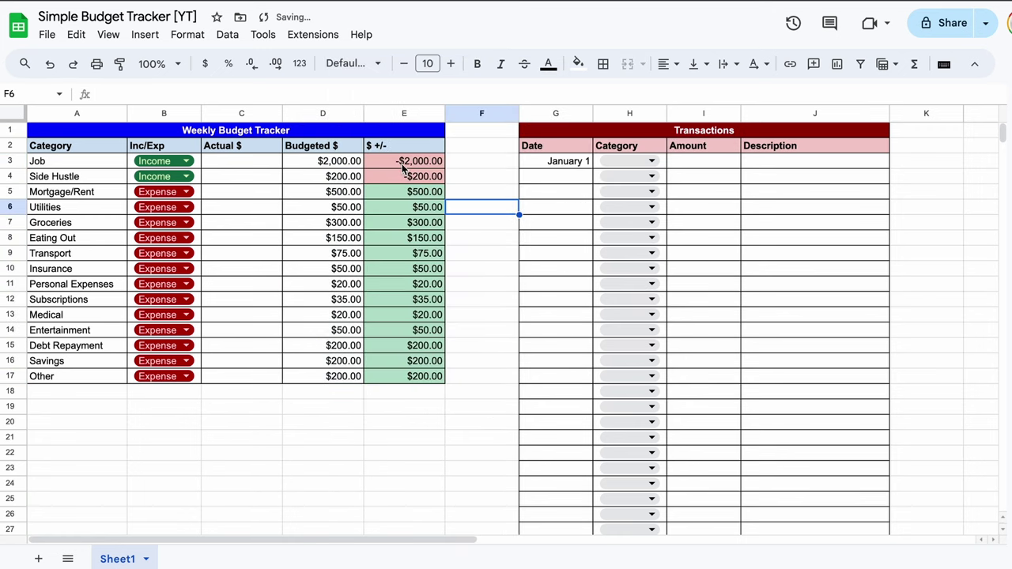
drag(403, 162, 406, 360)
click(490, 226)
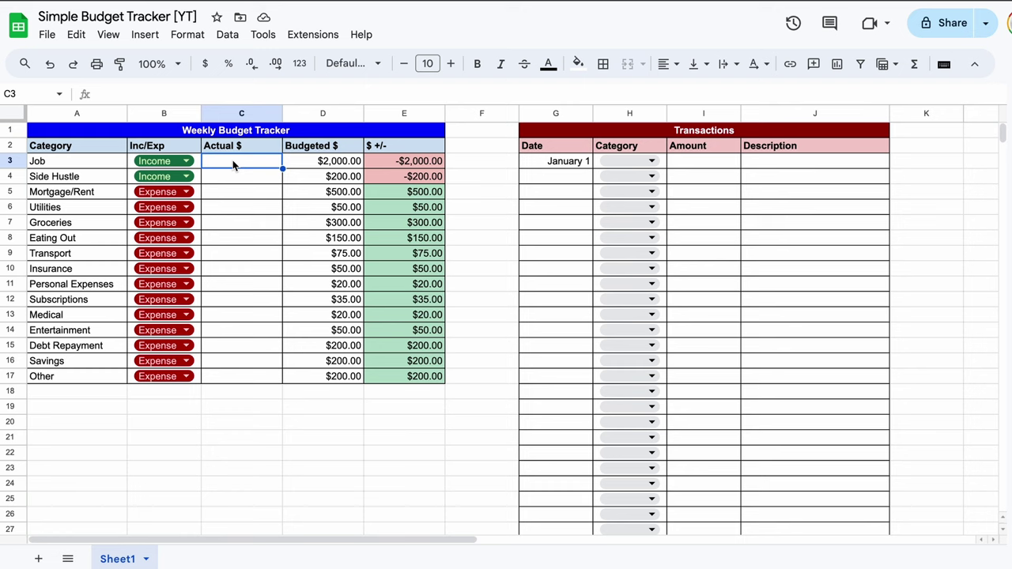
Step: Enter =sumif(H:H,A3,I:I) in C3
text(=)
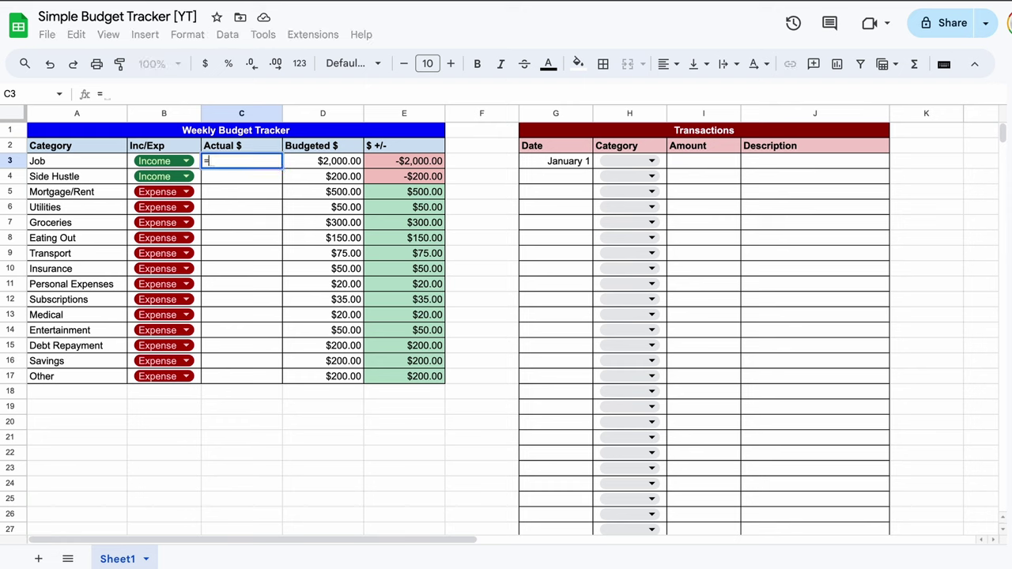
text(sumif)
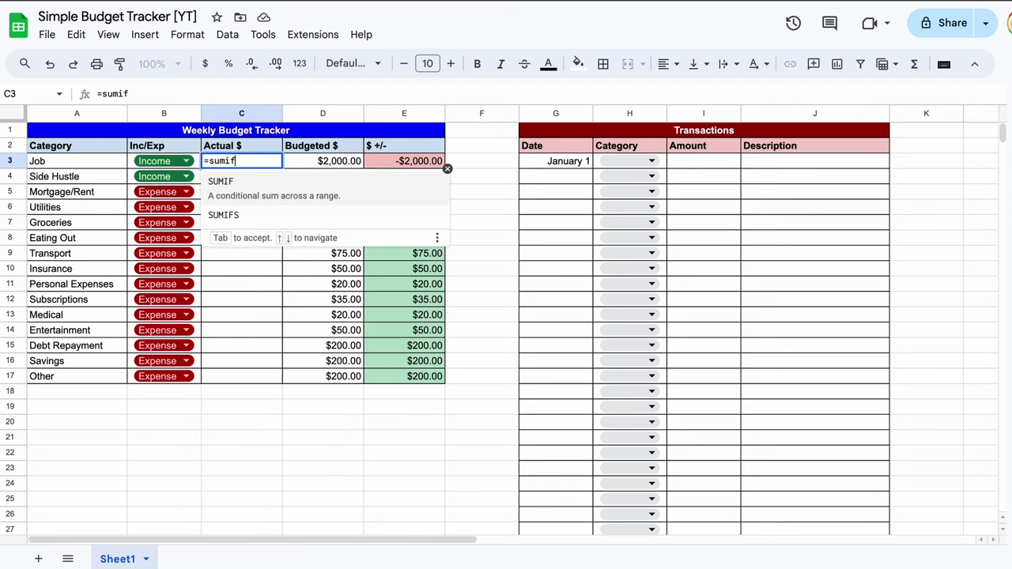
text(()
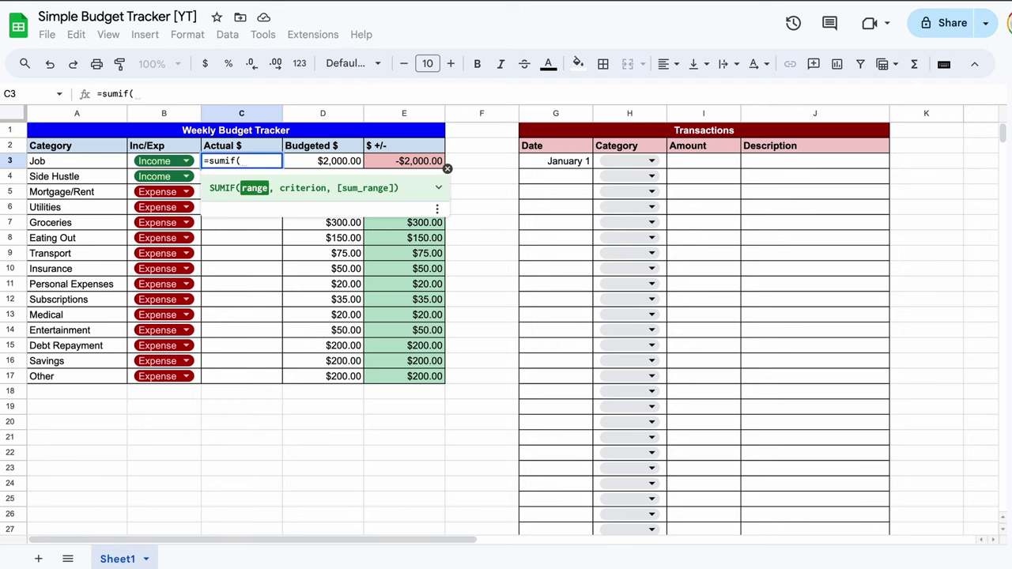
click(631, 113)
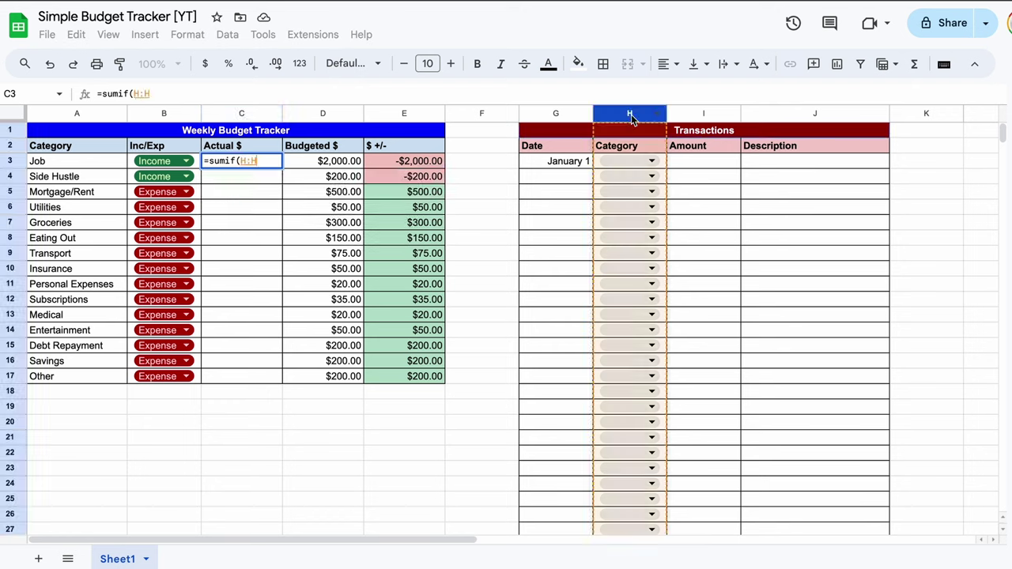
text(,)
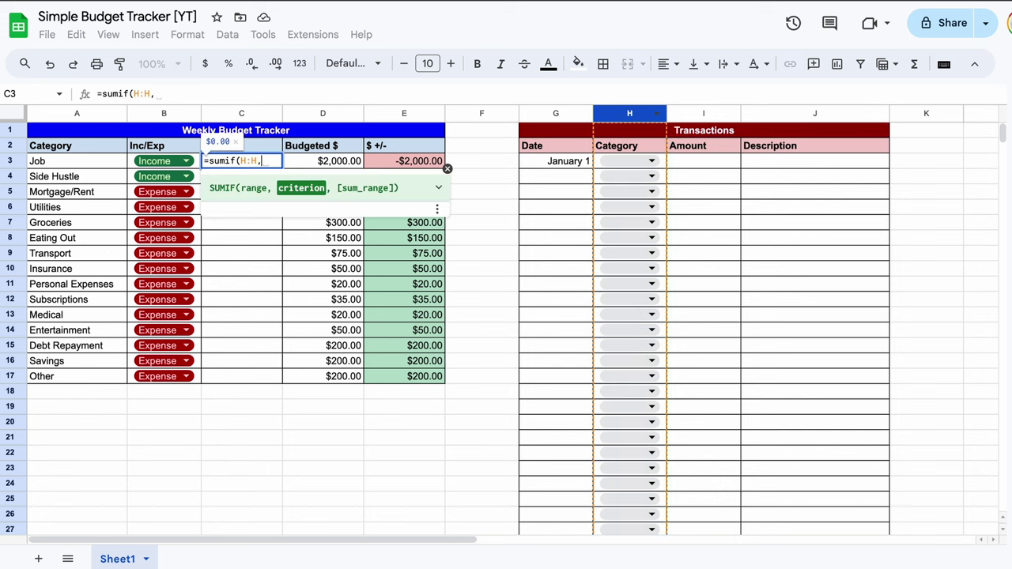
click(58, 158)
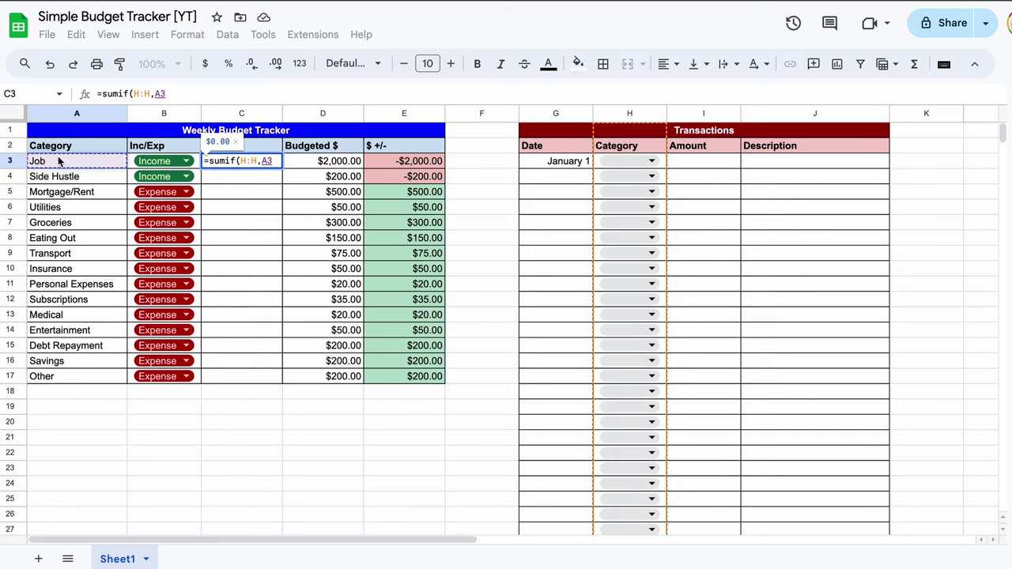
text(,)
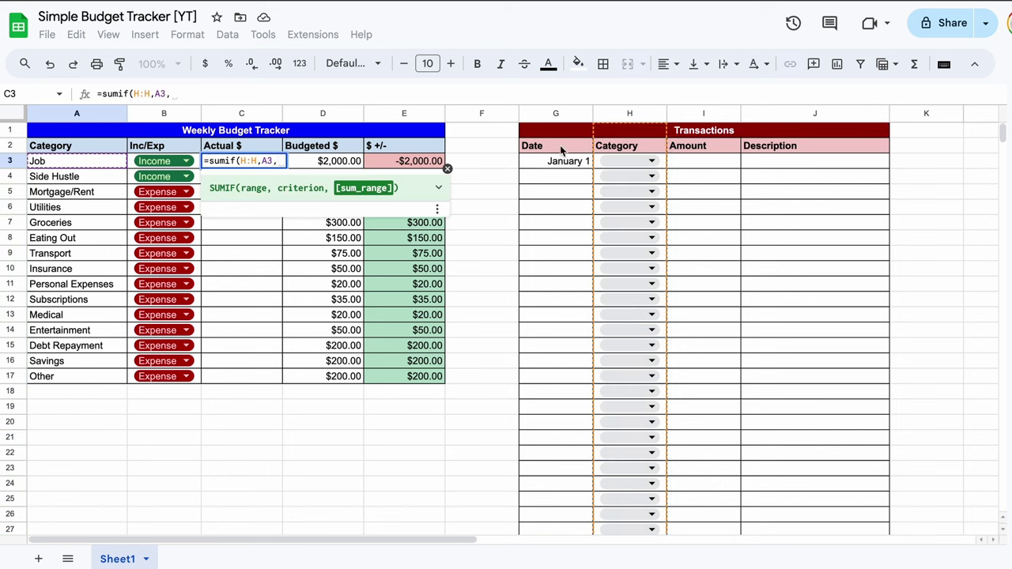
click(695, 114)
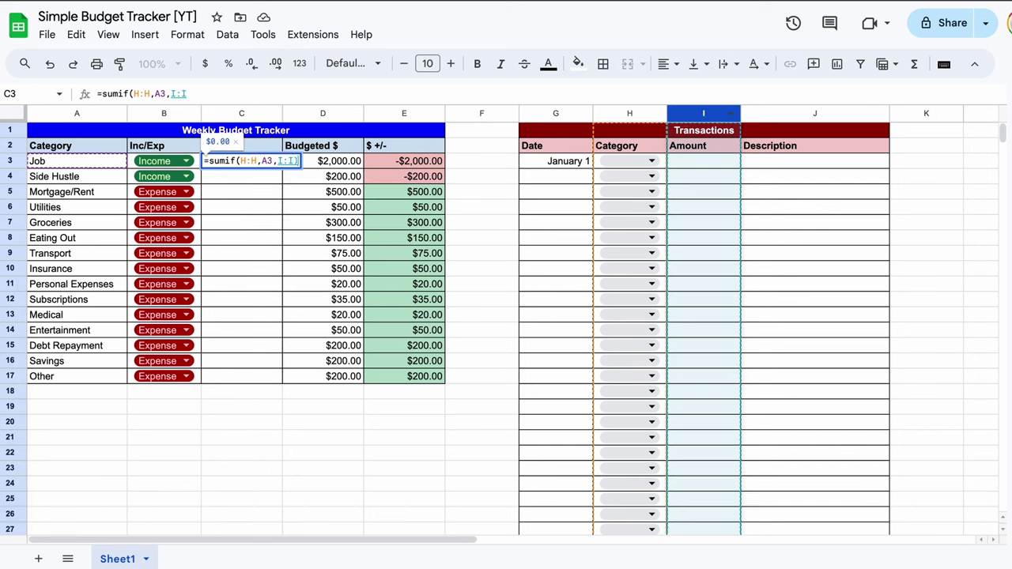
key(Return)
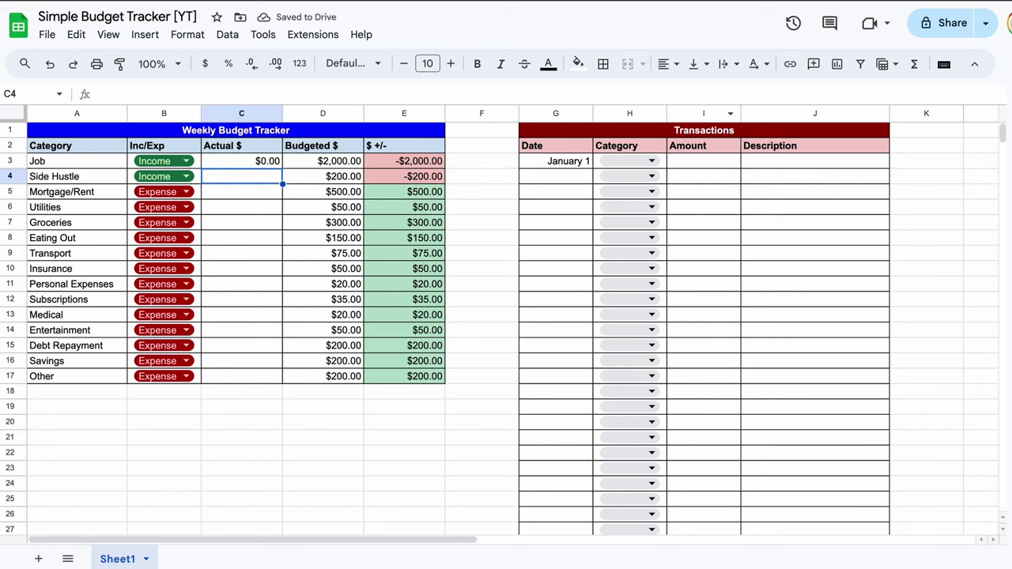
Step: Fill the C3 SUMIF formula down through C17
click(242, 166)
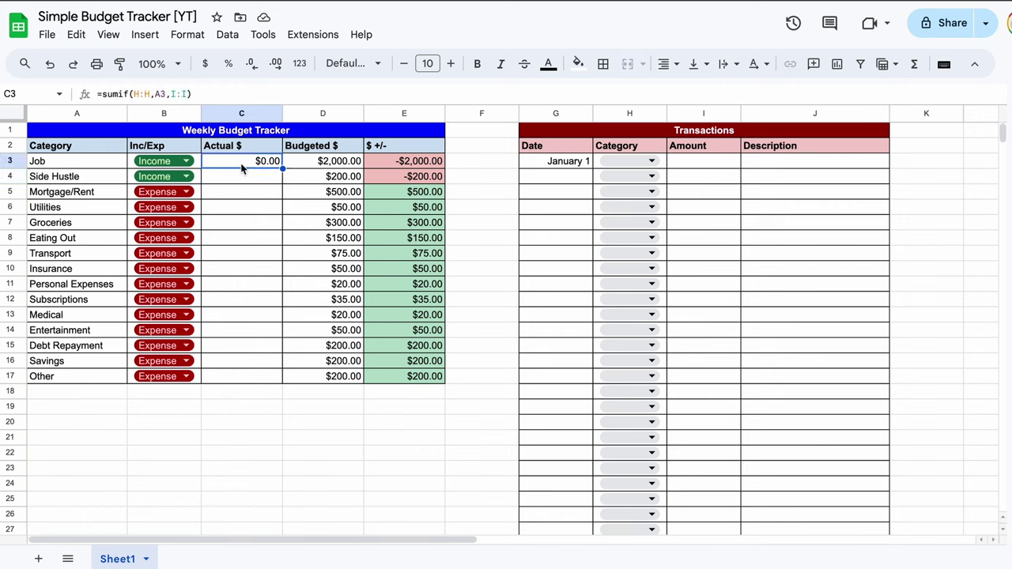
shift+click(253, 376)
key(ctrl+d)
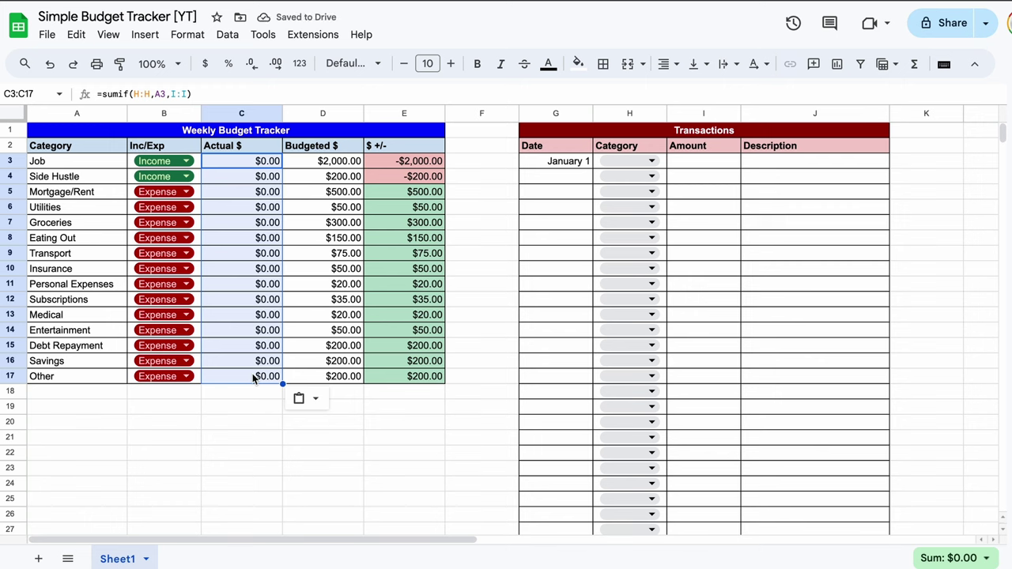
Step: Set the first transaction's category in H3 to Job
click(690, 172)
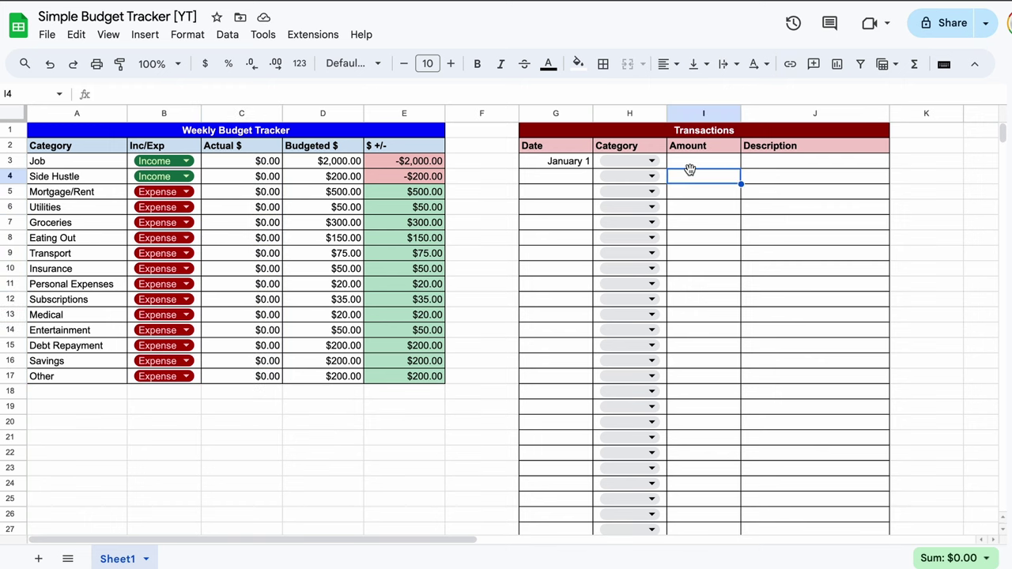
click(639, 163)
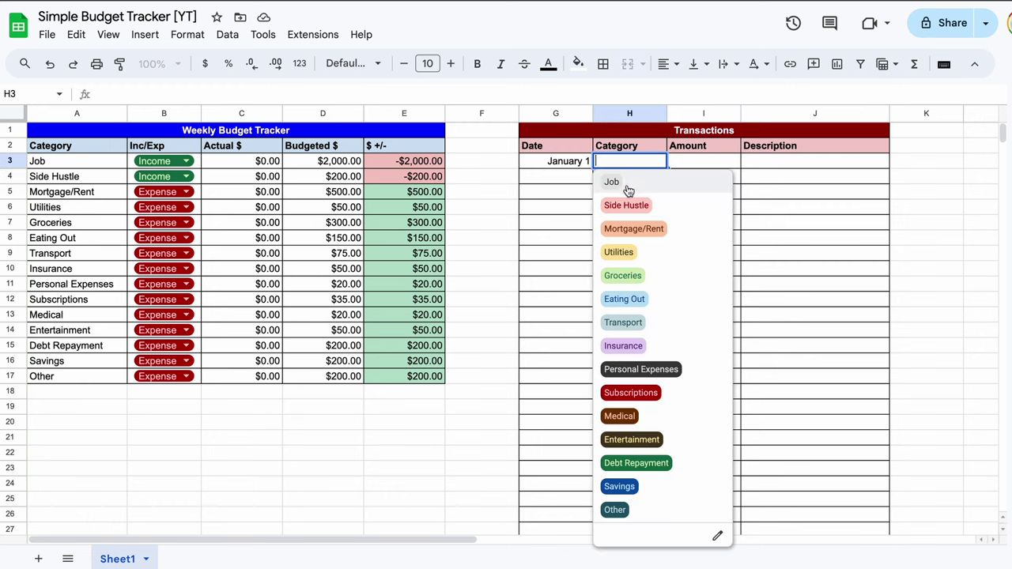
click(625, 184)
click(699, 166)
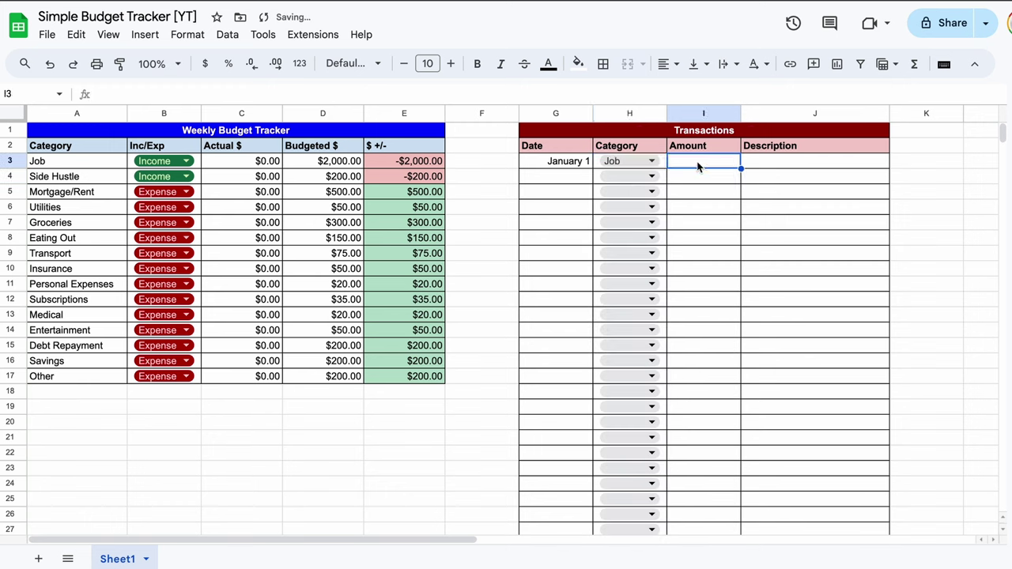
Step: Widen column H, format column I as currency, and enter 2,000 in I3
drag(666, 113, 692, 115)
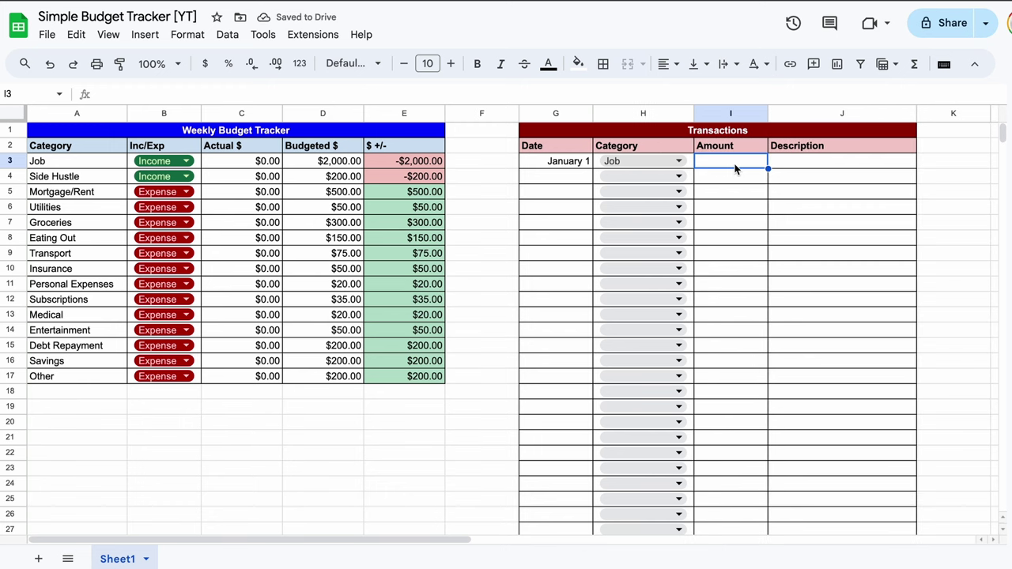
click(720, 113)
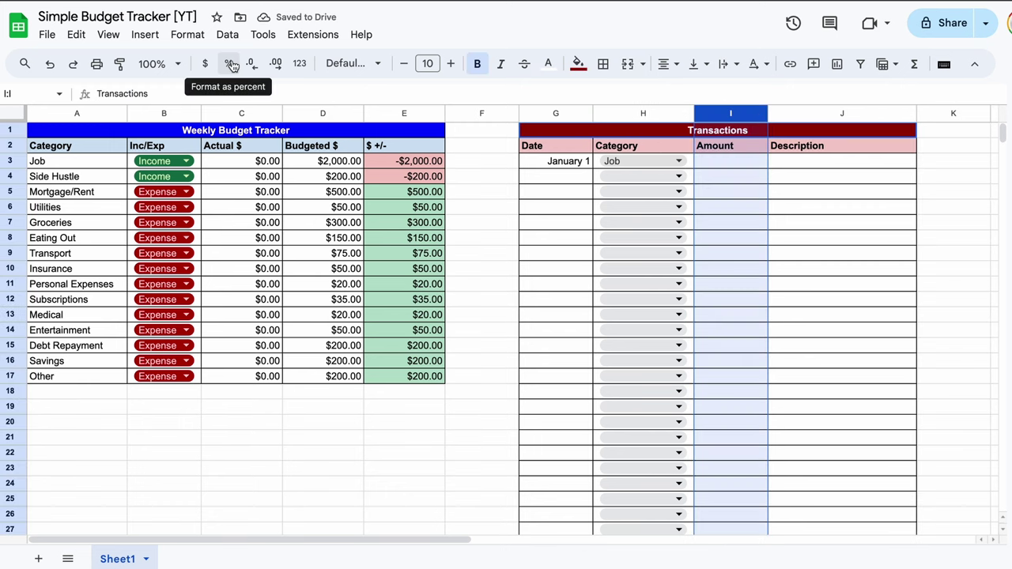
click(204, 64)
click(729, 162)
text(2,000)
key(Tab)
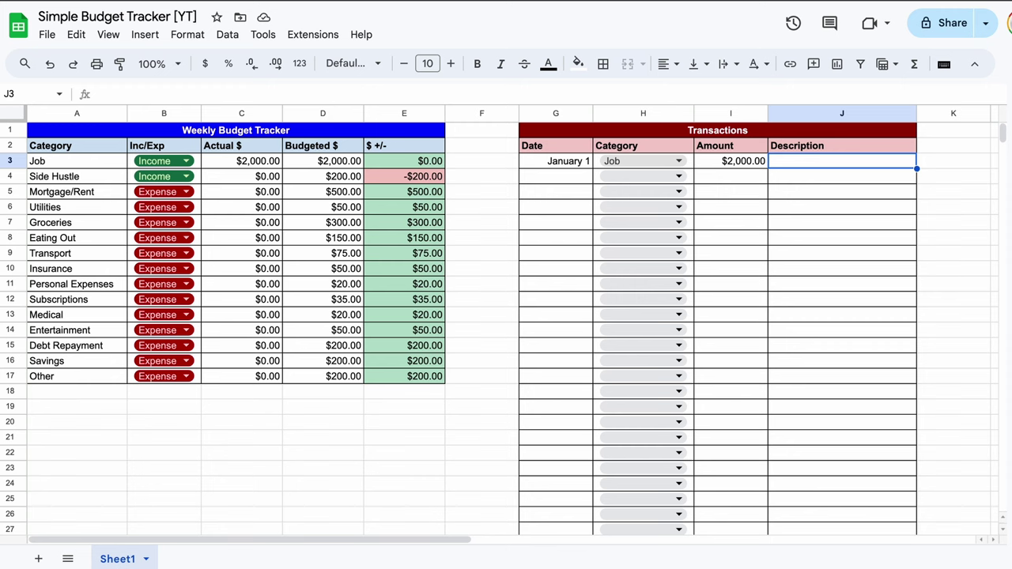
Step: Check Job's Actual $, Budgeted $ and $ +/- values in C3, D3 and E3
click(265, 167)
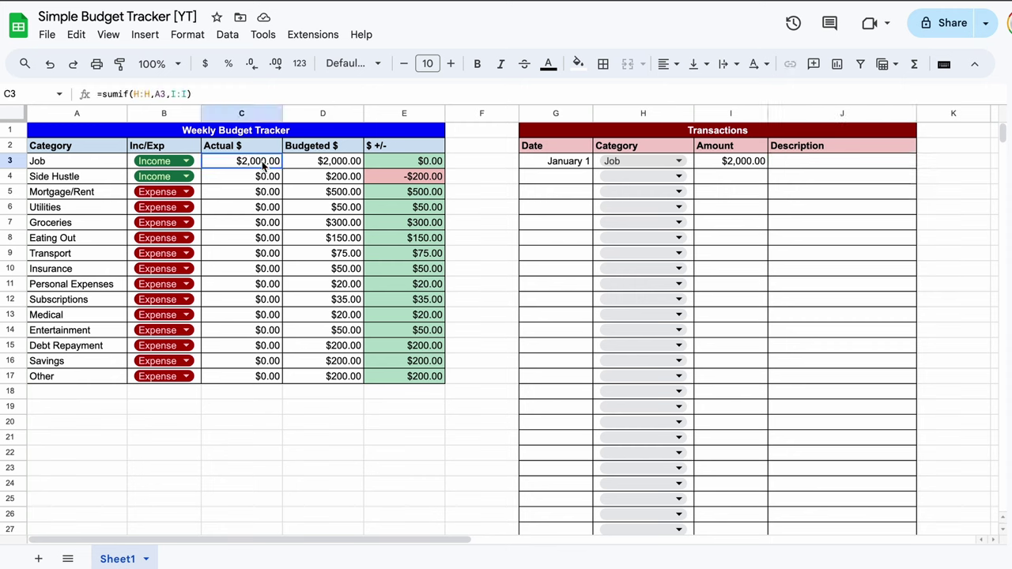
click(380, 165)
click(344, 166)
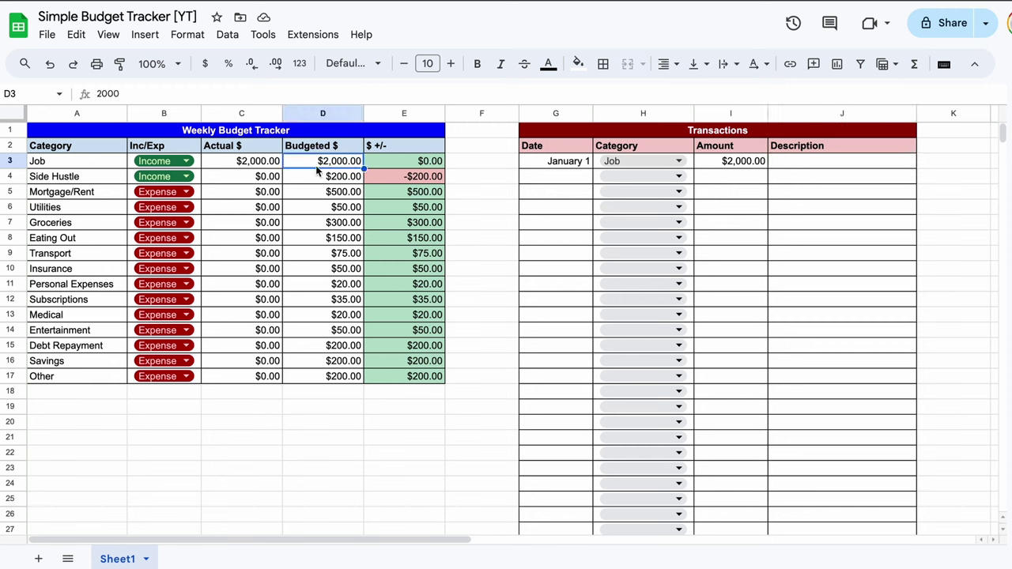
click(270, 167)
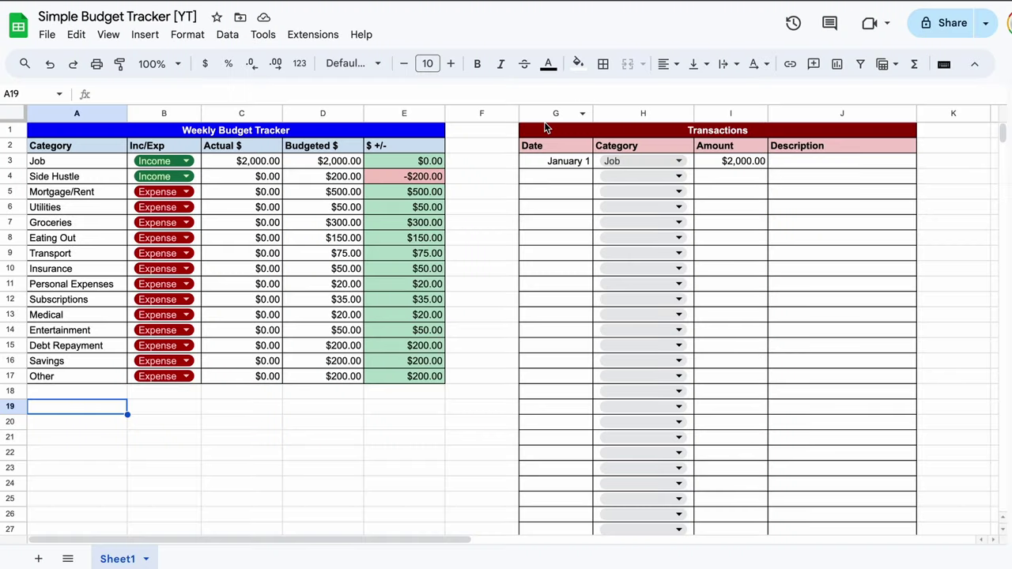
click(565, 176)
right_click(564, 176)
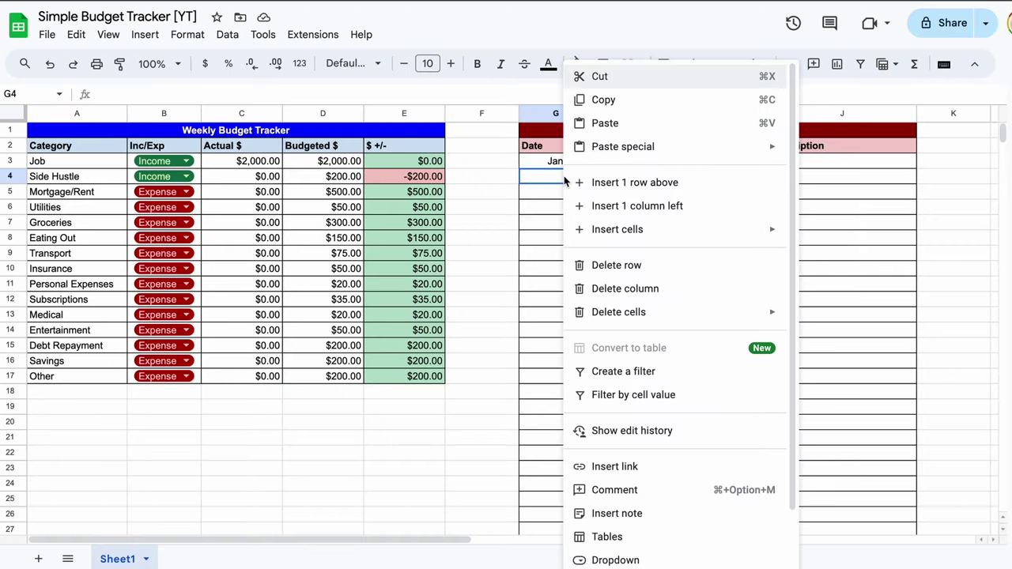
mouse_move(656, 149)
click(820, 153)
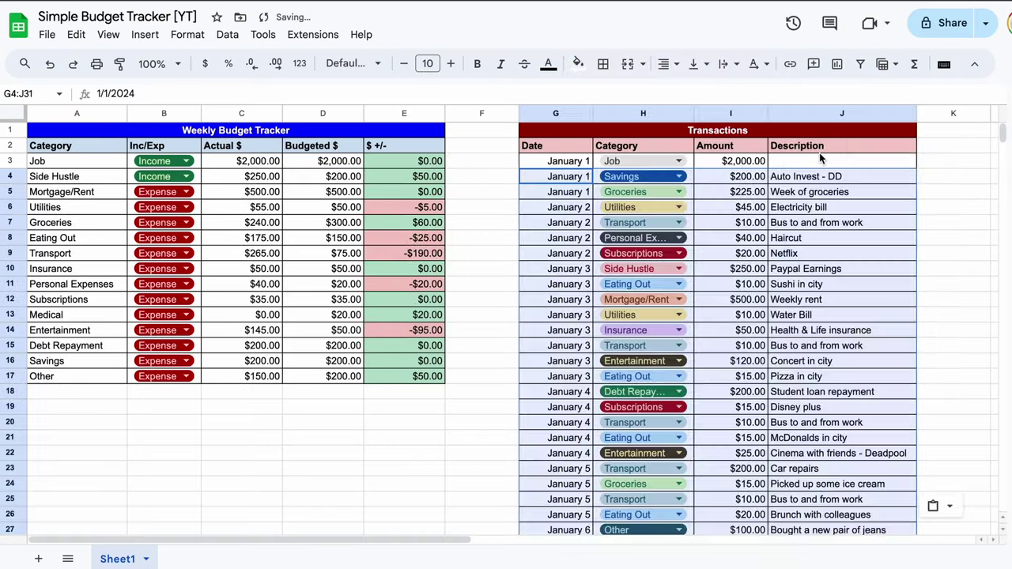
click(473, 226)
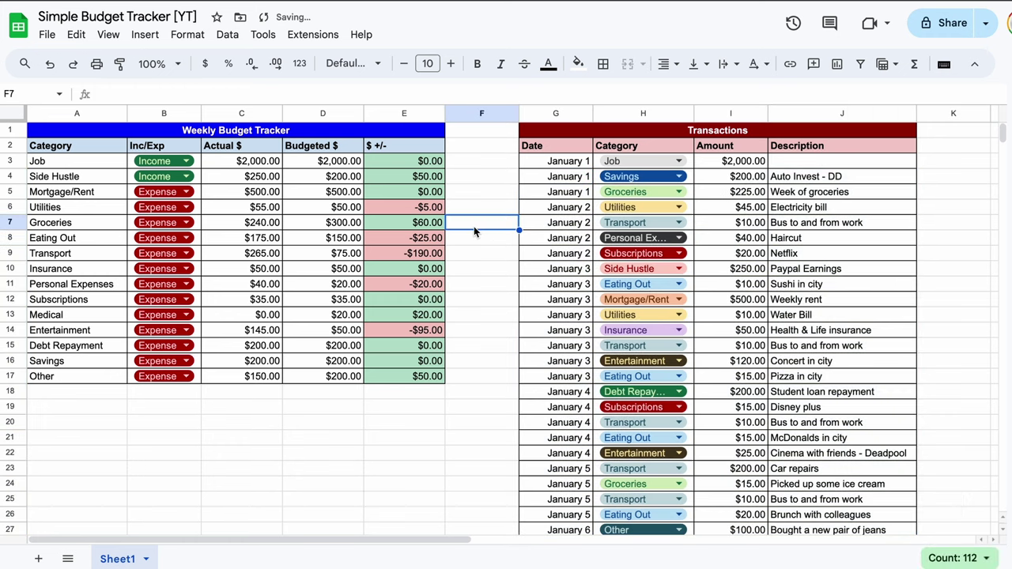
drag(414, 164, 405, 361)
click(483, 274)
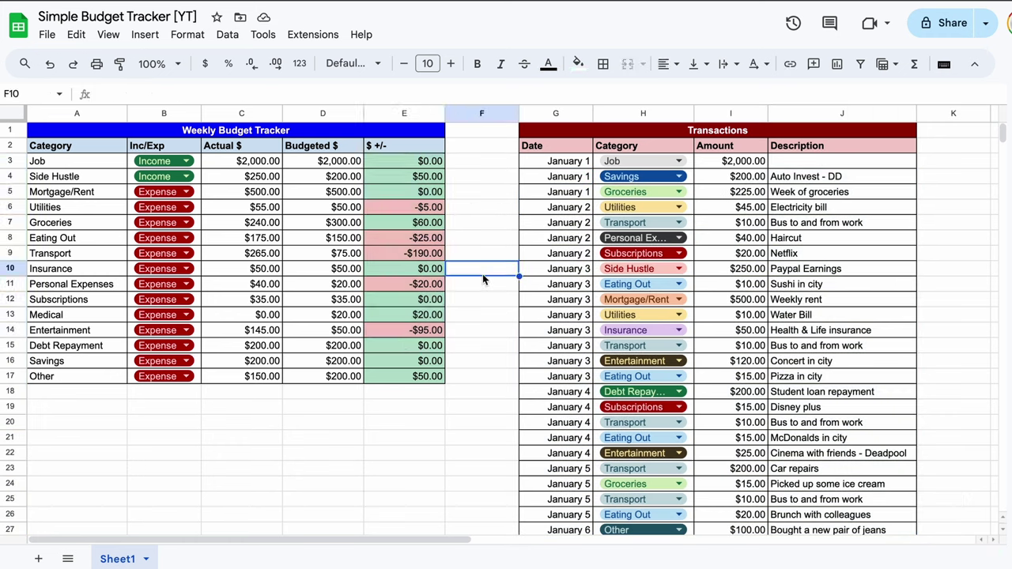
click(322, 166)
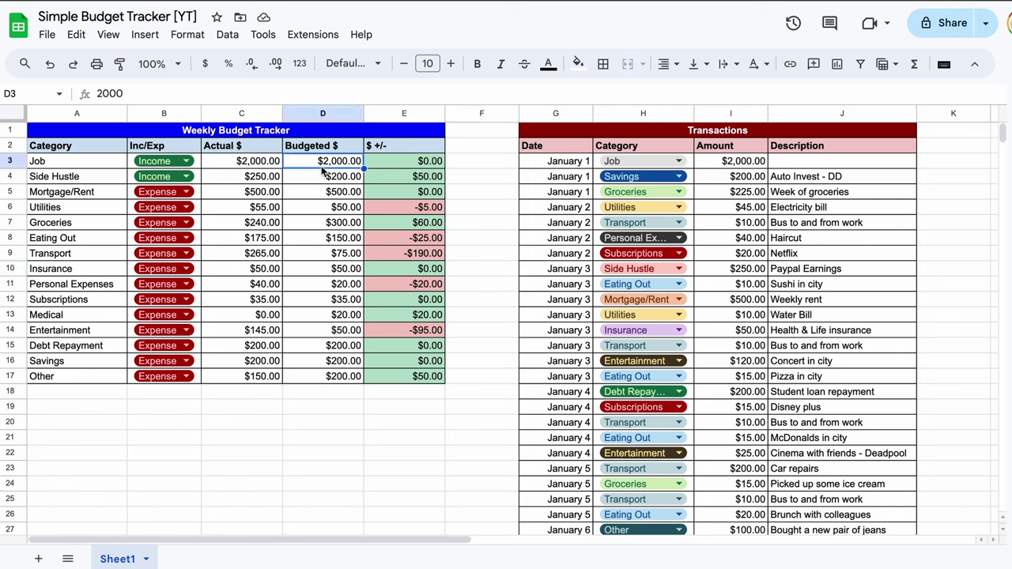
click(259, 164)
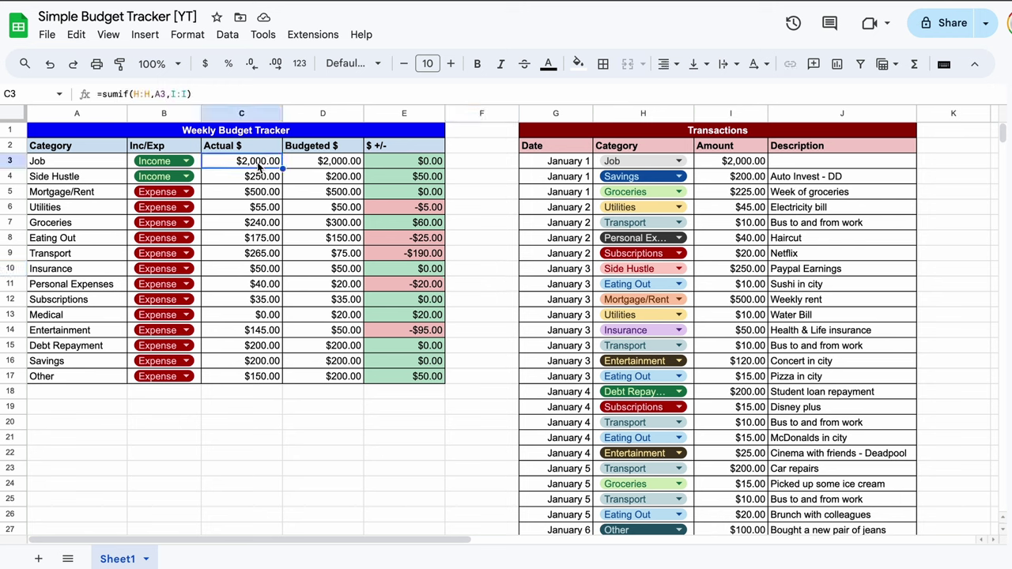
click(377, 164)
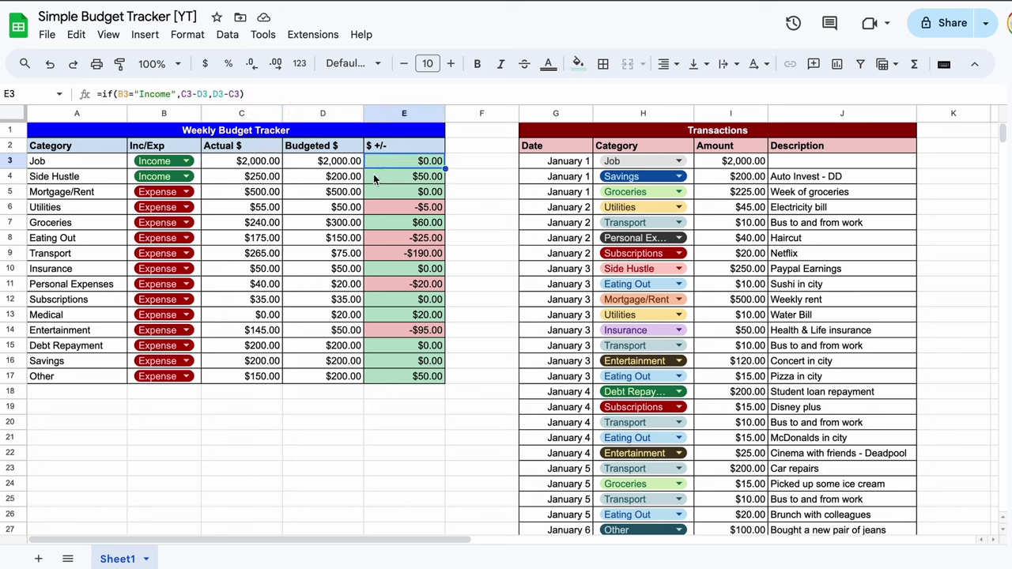
click(374, 181)
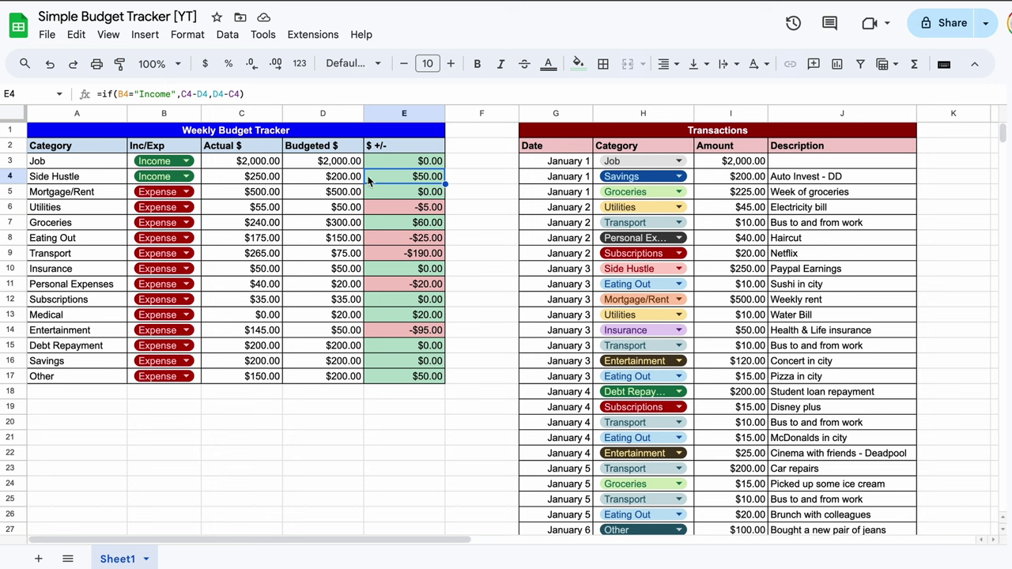
click(371, 190)
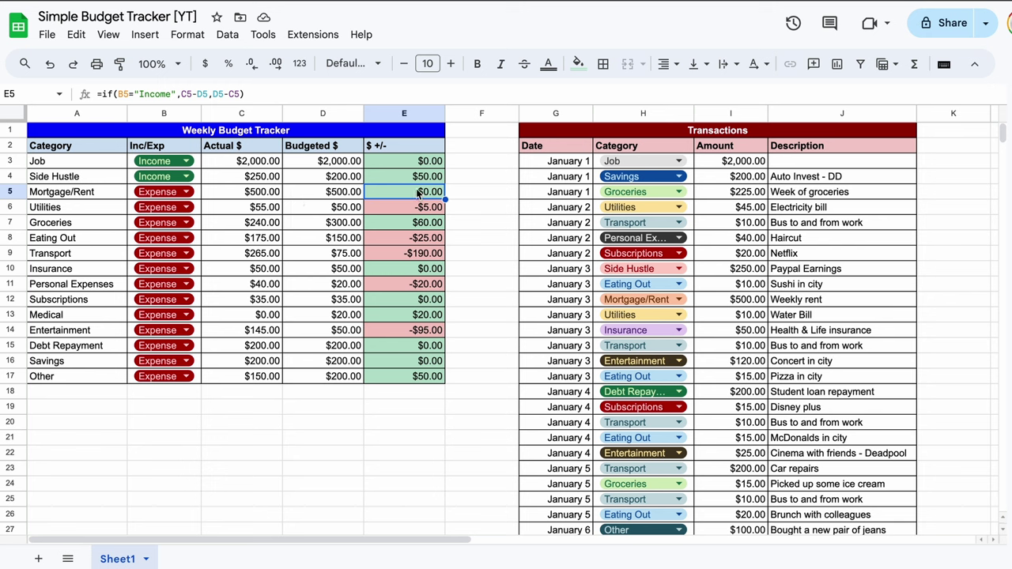
click(400, 212)
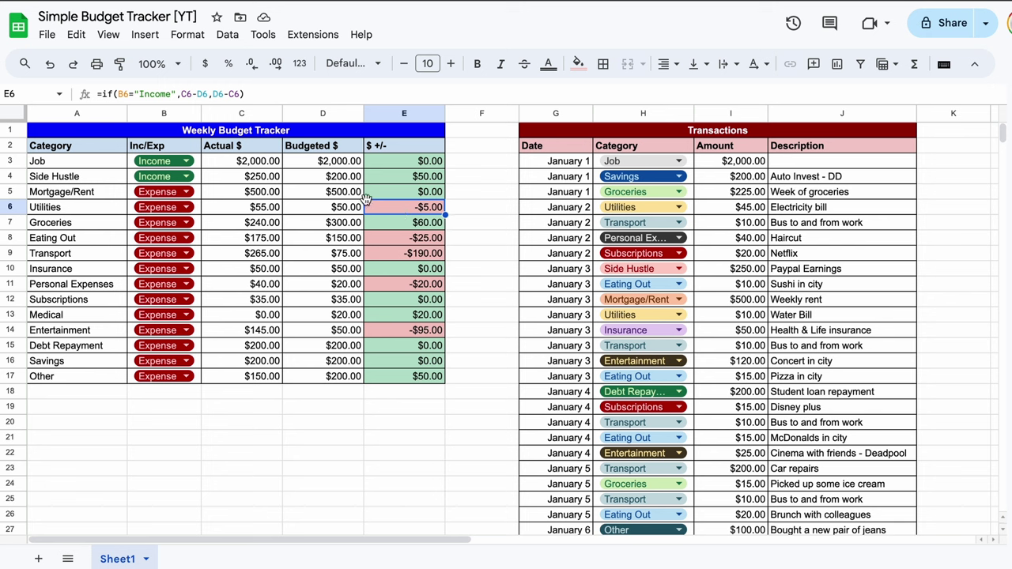
click(407, 226)
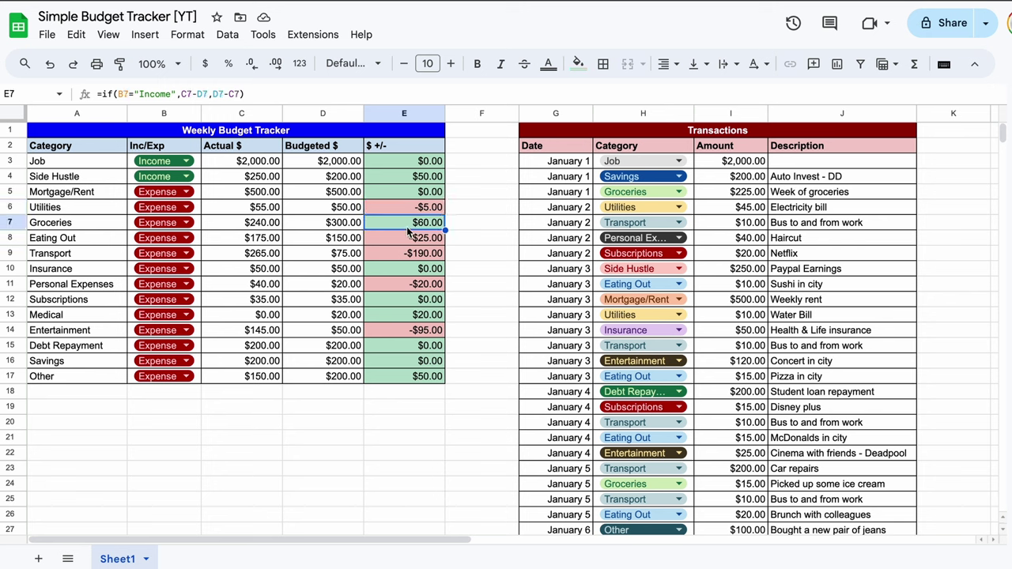
click(400, 240)
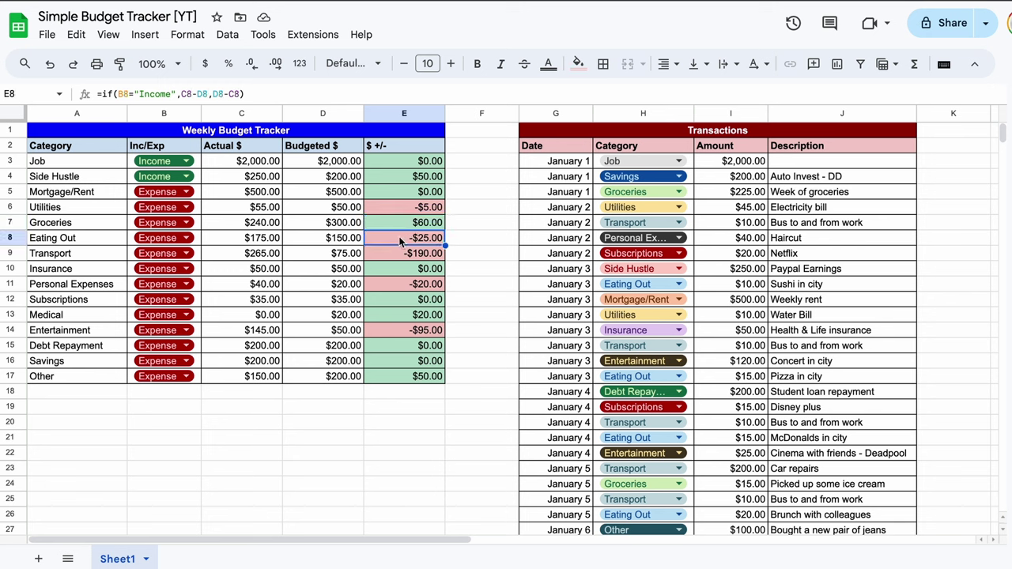
click(390, 251)
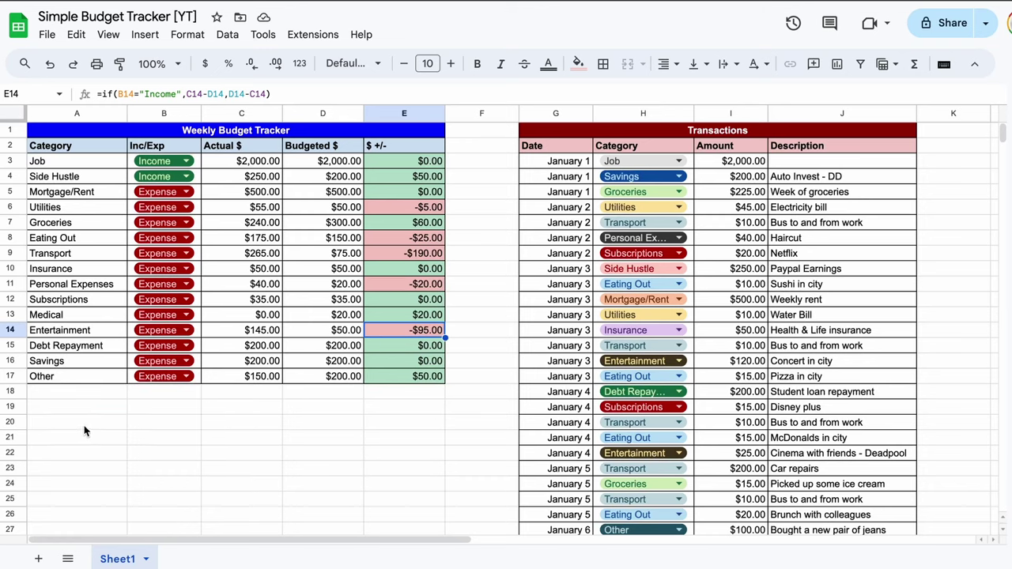
Step: Add Income, Expense and Over/Under Budget labels in A20:A22 under a bold 'Overall Budget' heading in A19
click(85, 427)
text(Income)
key(Return)
text(Expense)
key(Return)
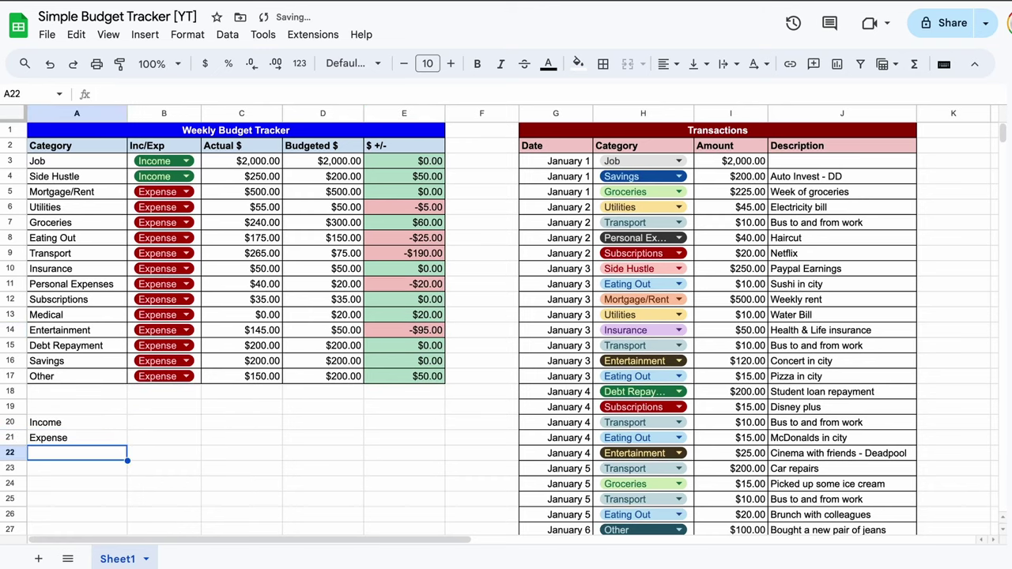
text(Over/Under Budget)
key(Up)
key(Up)
key(Up)
text(Overall Budget)
key(Tab)
key(Left)
key(ctrl+b)
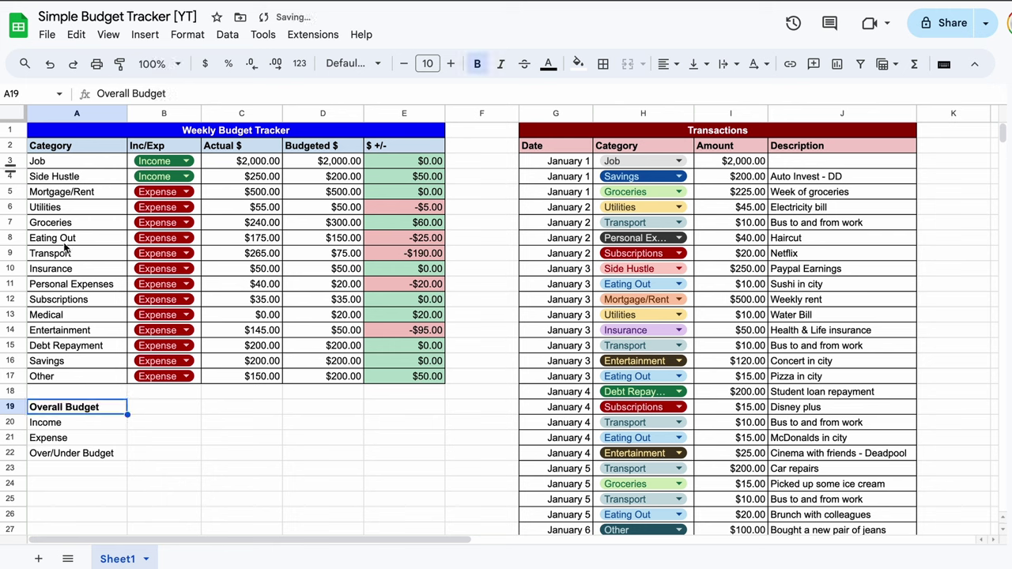
Step: Enter =sumif($B$3:$B$17,A20,$E$3:$E$17) in B20 to total income
click(164, 422)
text(=)
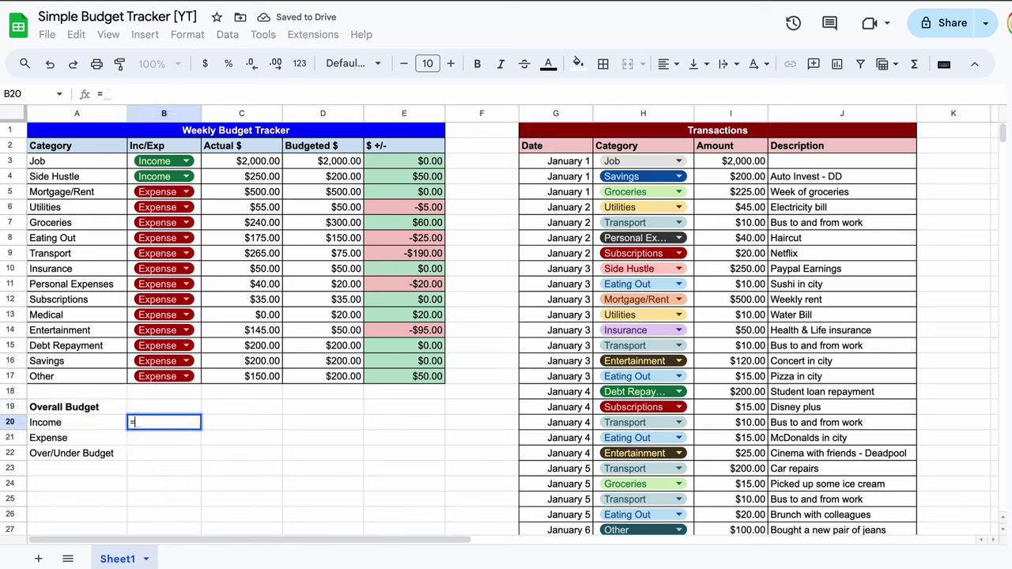
text(sumif()
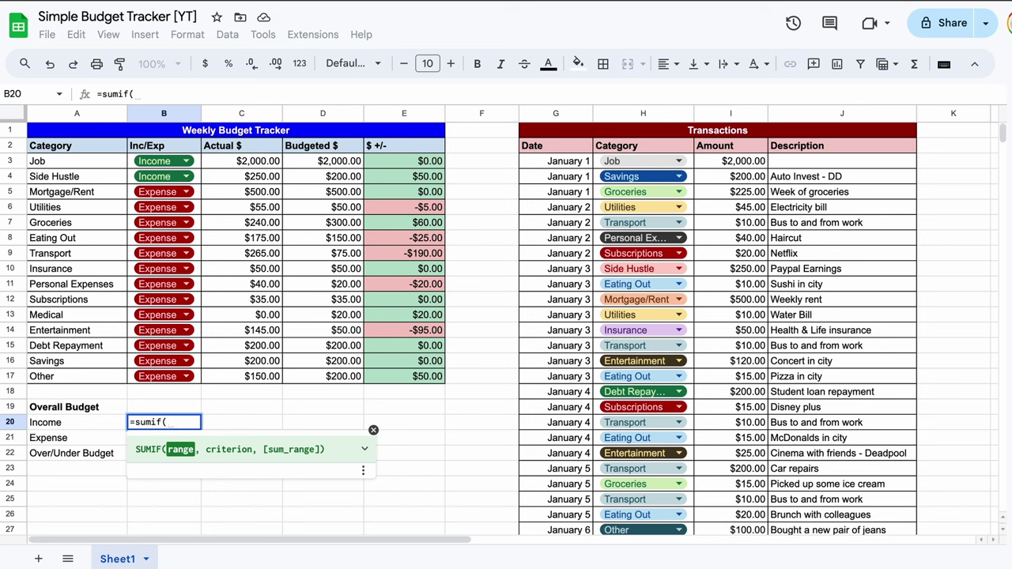
click(196, 377)
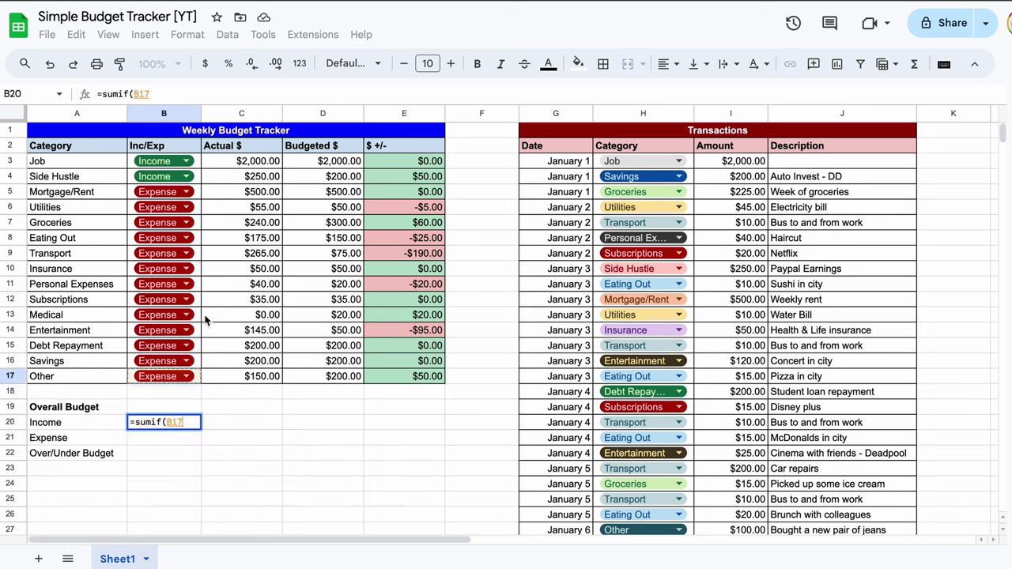
shift+click(198, 160)
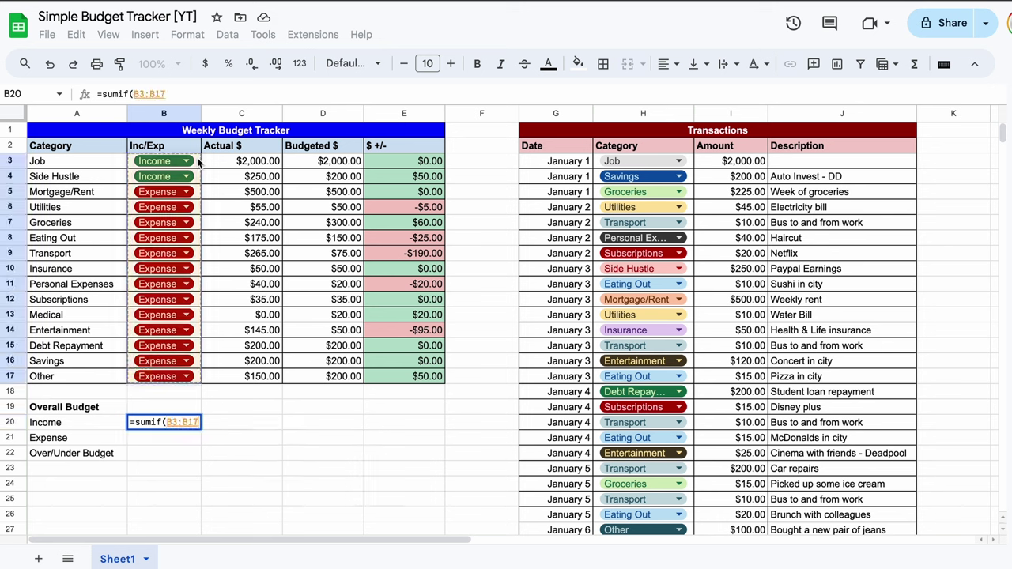
key(F4)
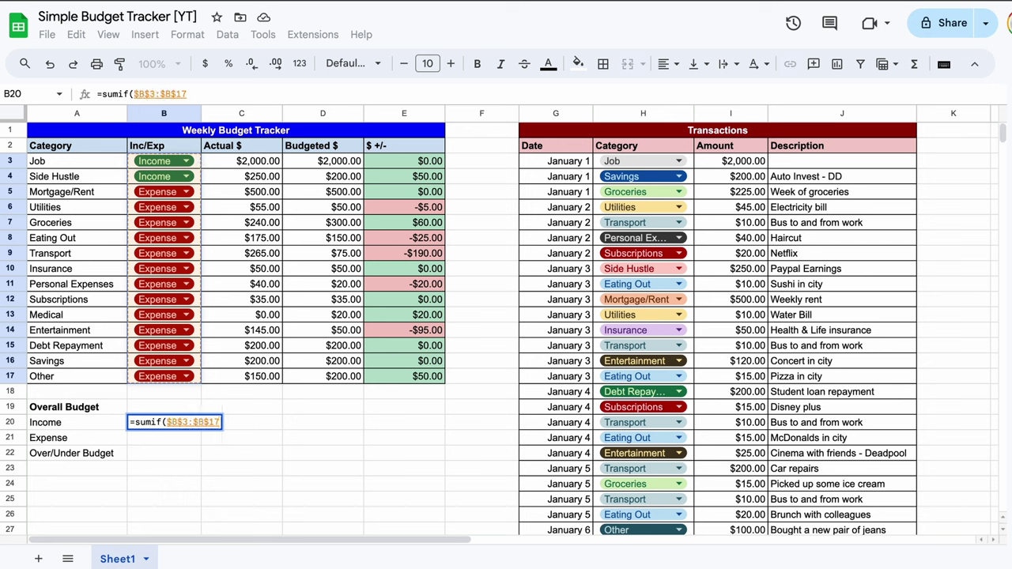
text(,)
click(81, 426)
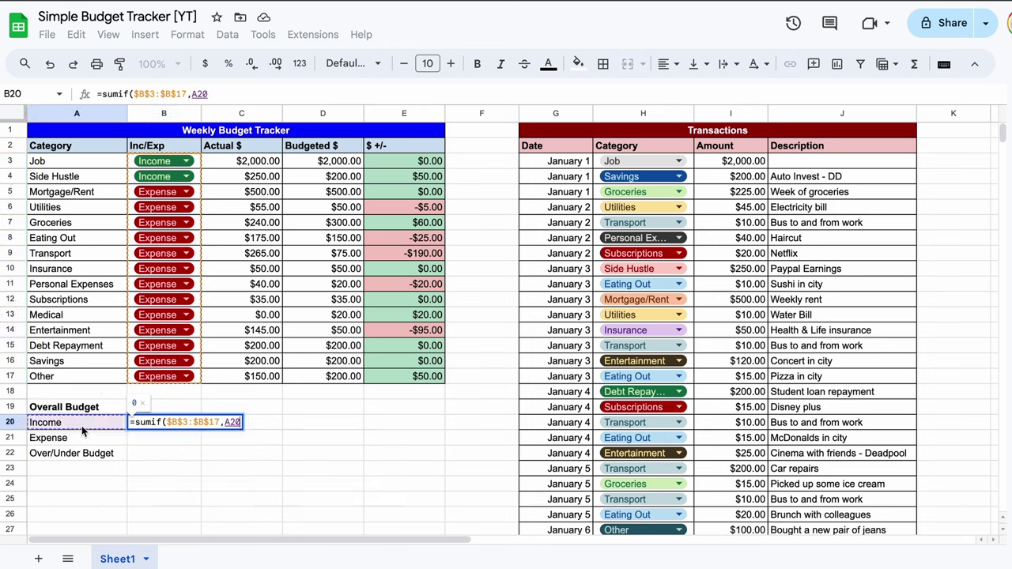
text(,)
click(419, 381)
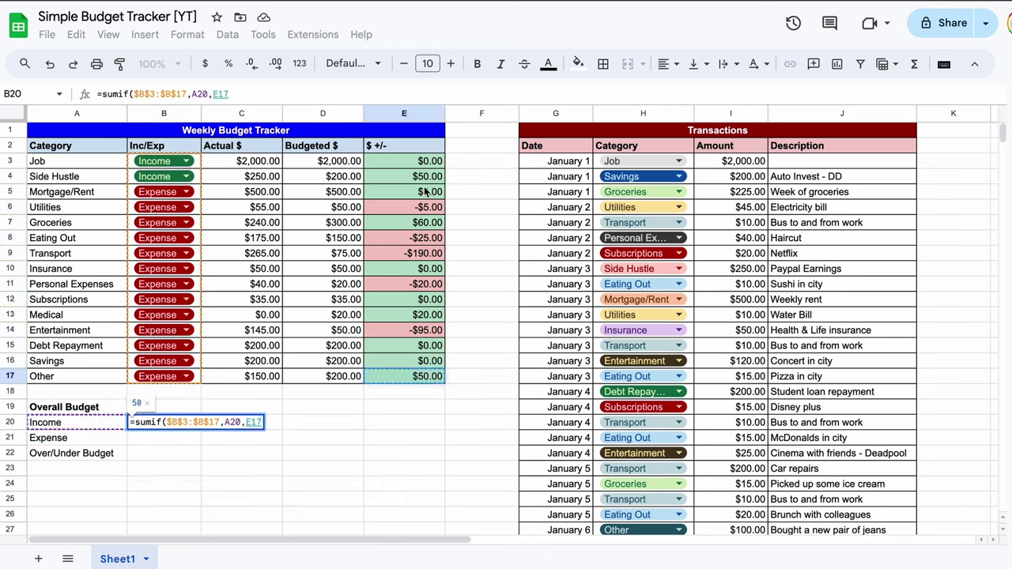
shift+click(417, 165)
key(F4)
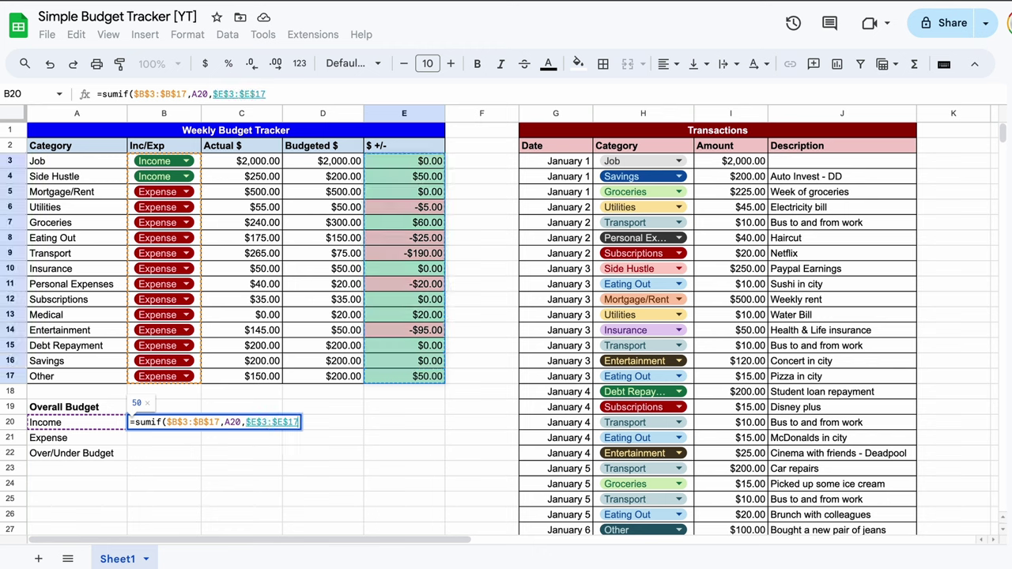
key(Return)
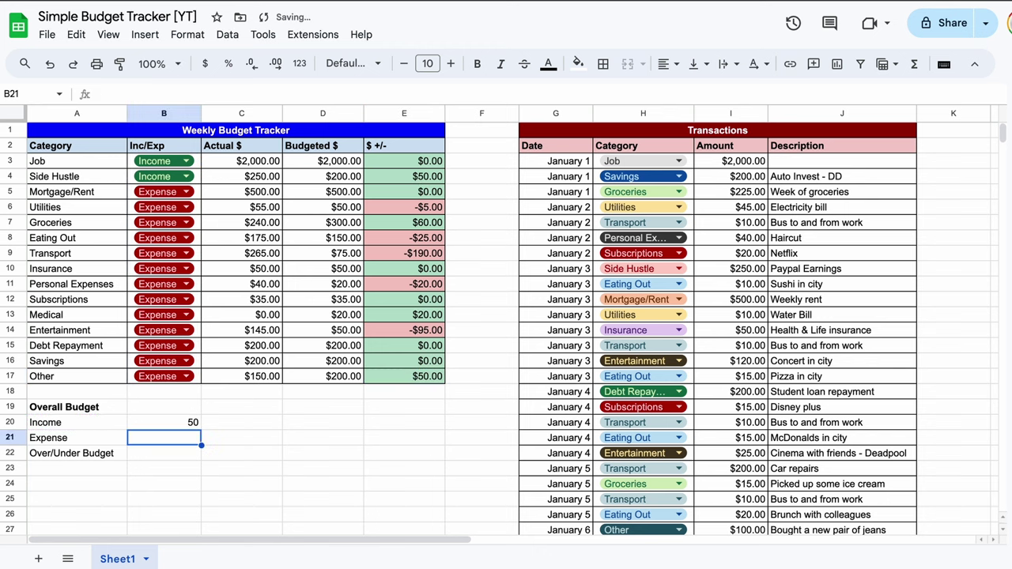
Step: Copy the formula to B21 for expenses and put =sum(B20:B21) in B22
key(Up)
key(ctrl+c)
key(Down)
key(ctrl+v)
key(Down)
text(=sum()
key(Up)
key(Up)
key(shift+Down)
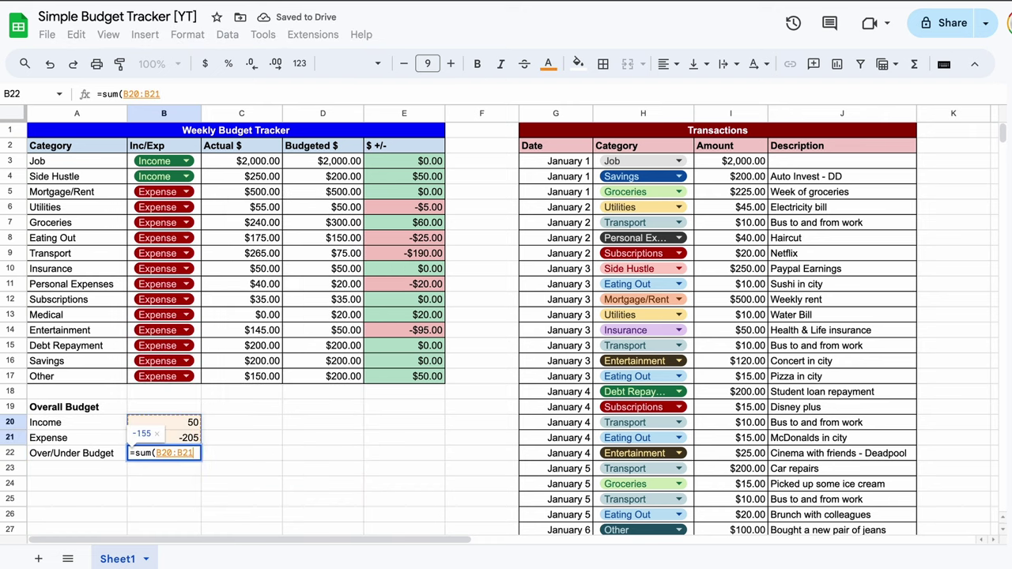
key(Return)
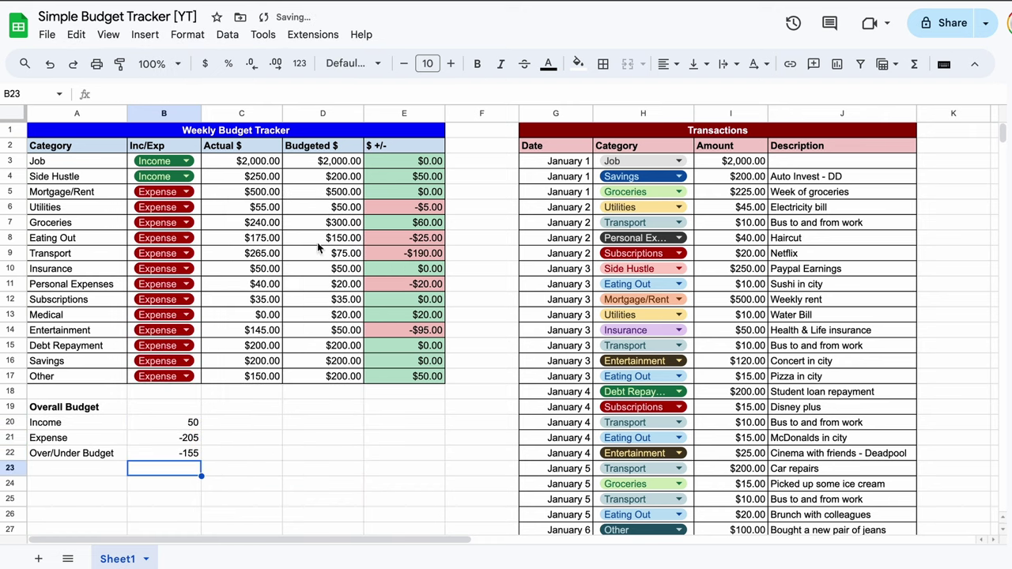
Step: Format the totals in B20:B22 as currency and add all borders to the summary table
drag(179, 423, 186, 448)
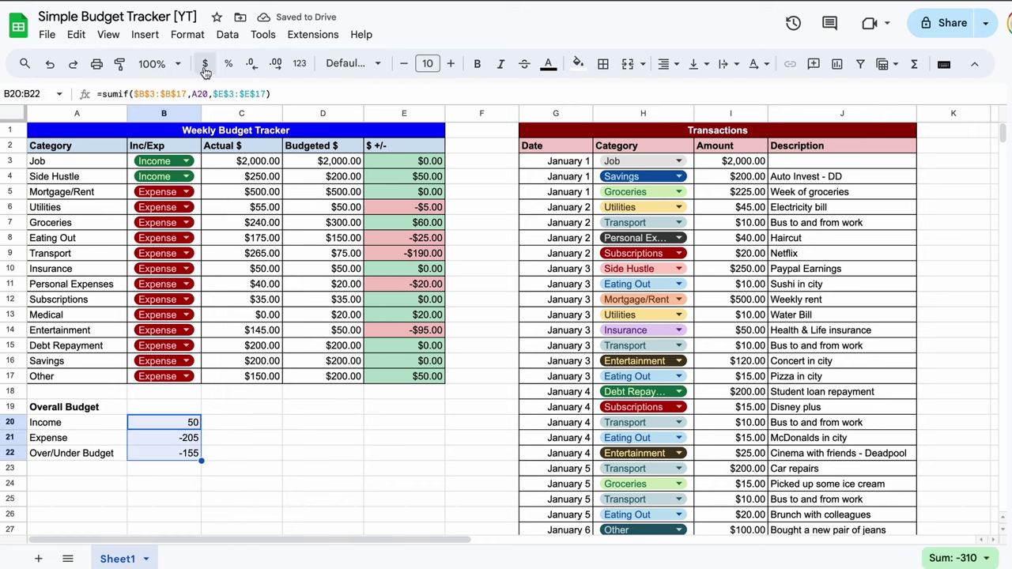
click(204, 65)
click(182, 453)
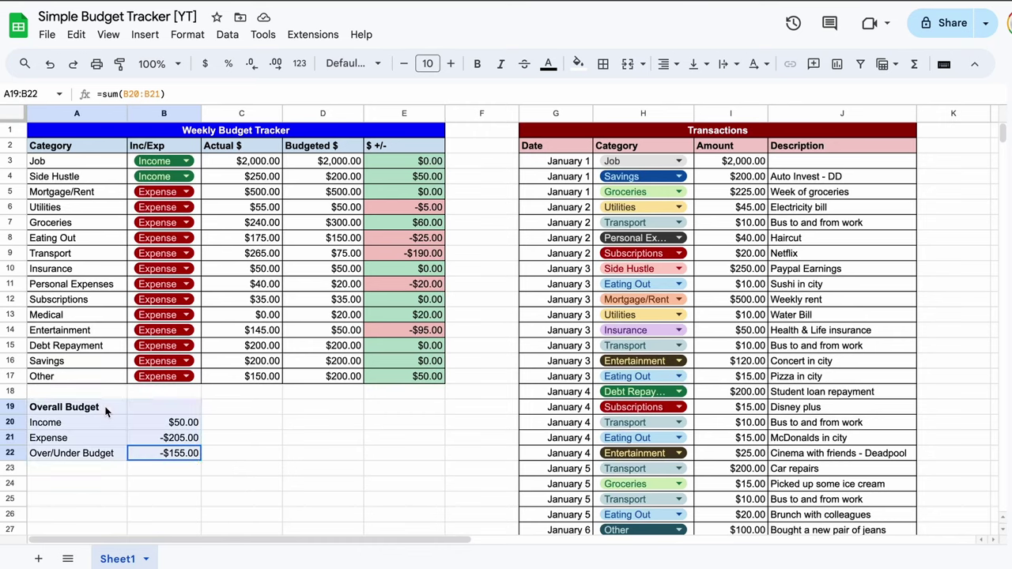
click(603, 63)
click(615, 88)
Step: Give the Overall Budget heading row A19:B19 a dark green fill and white text
drag(119, 410, 174, 407)
click(578, 64)
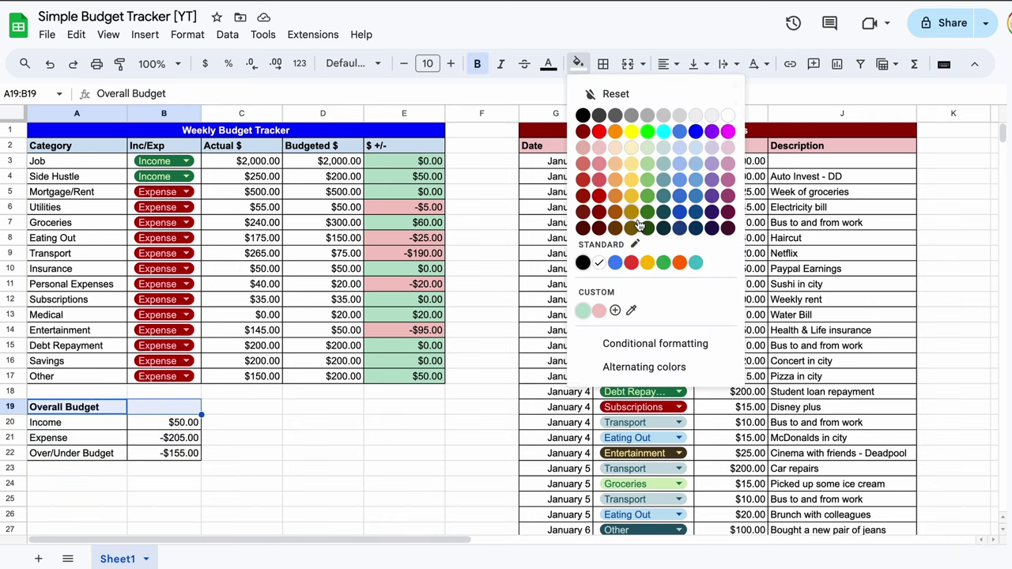
click(647, 229)
click(548, 63)
click(699, 116)
Step: Fill the Over/Under Budget row A22:B22 light green
click(163, 453)
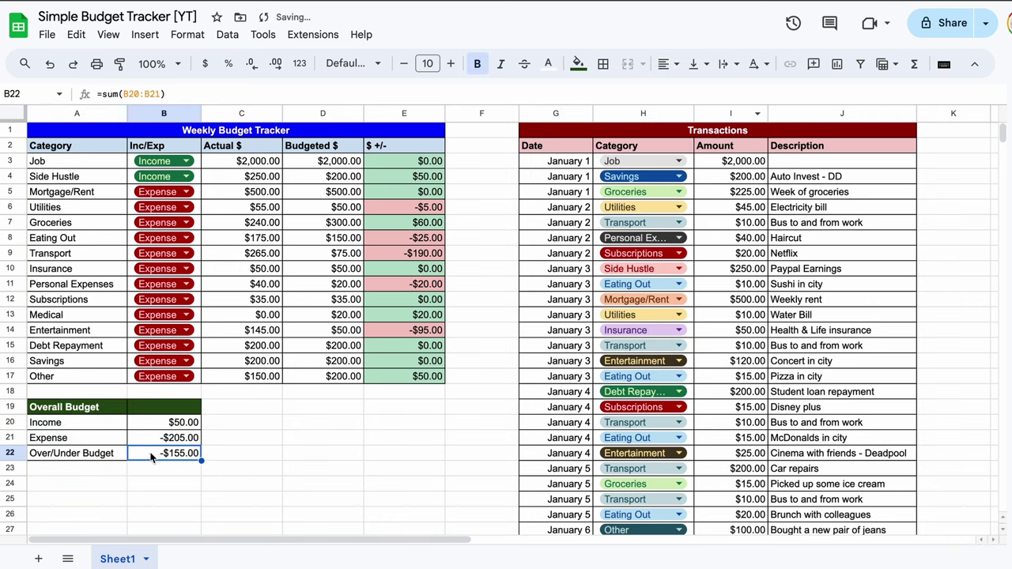
shift+click(77, 453)
click(578, 63)
click(647, 165)
click(352, 438)
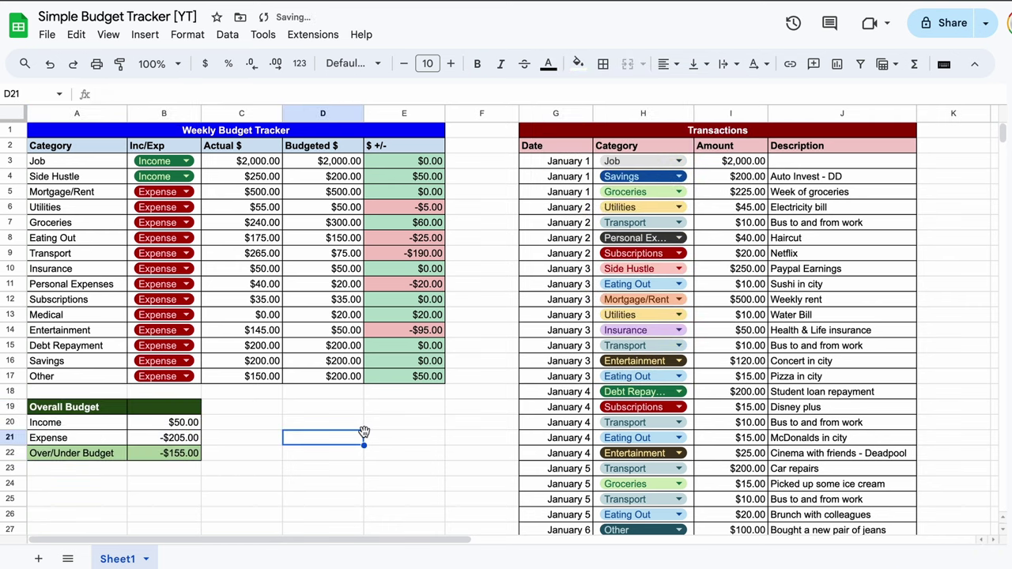